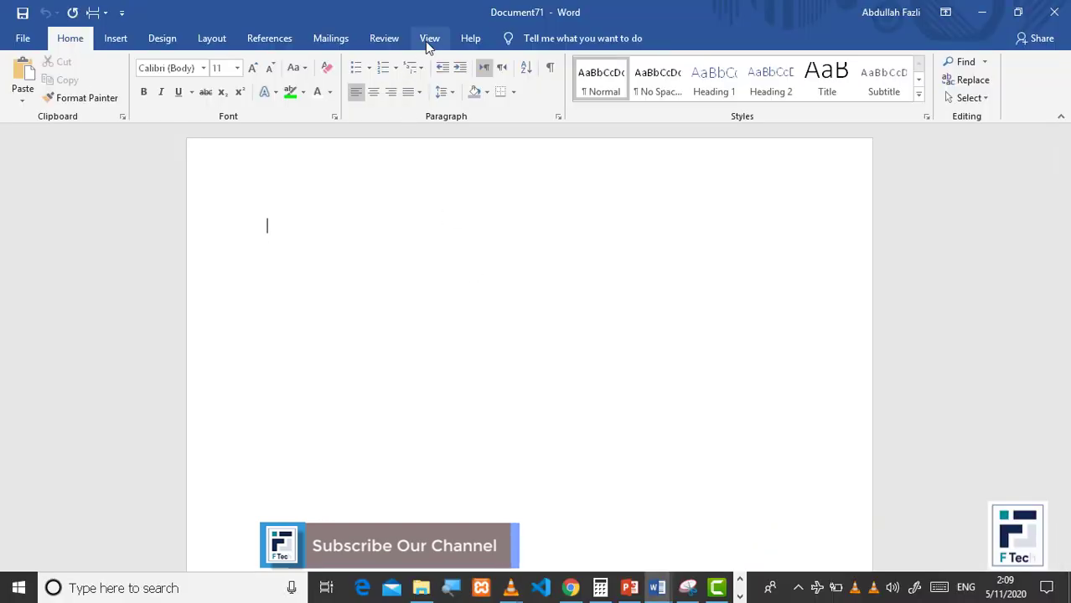
- Bring up the View tab options for the empty Document64
left_click(425, 41)
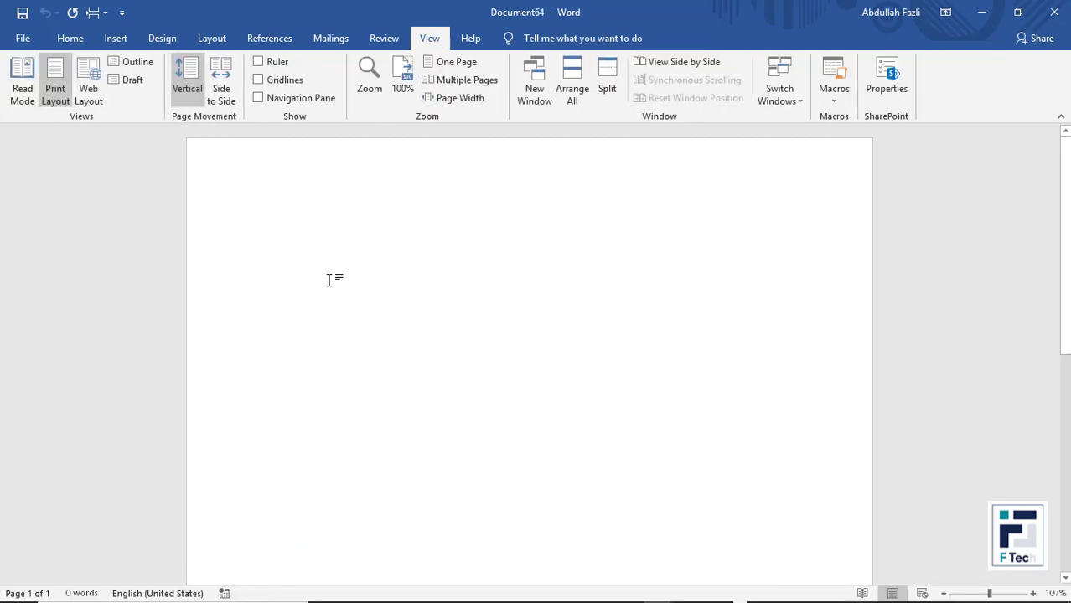
- Enter =rand() on the empty page to generate five sample paragraphs (239 words)
type("=rand(")
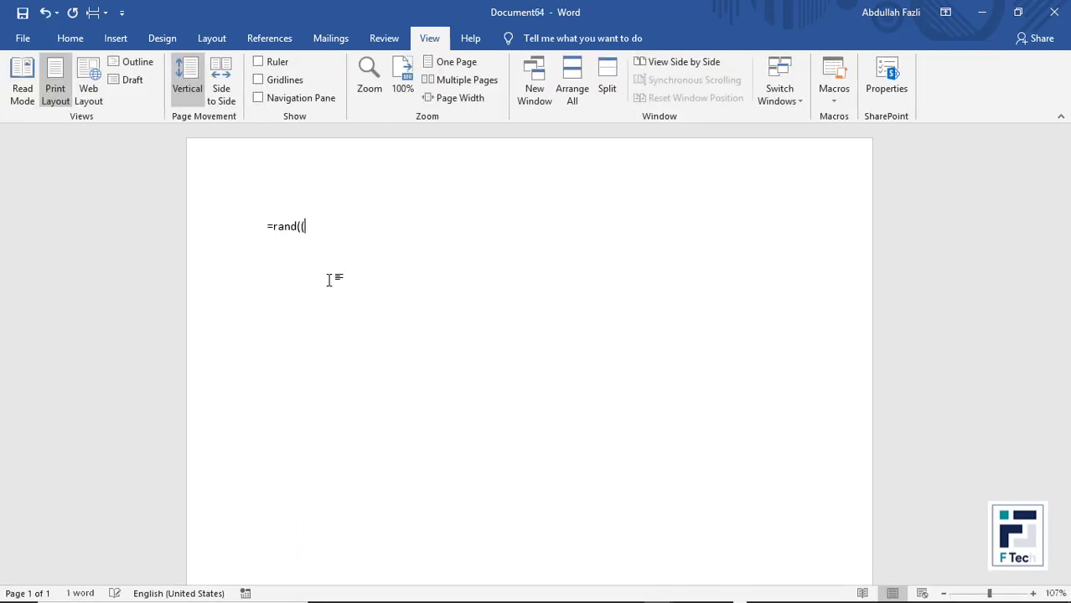
key("Return")
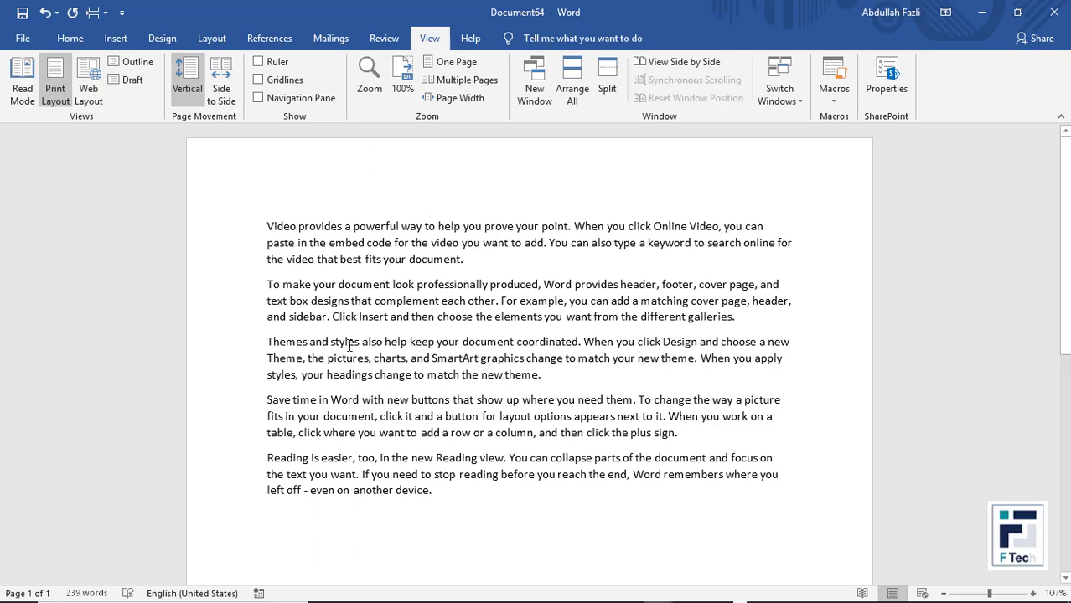
left_click(21, 86)
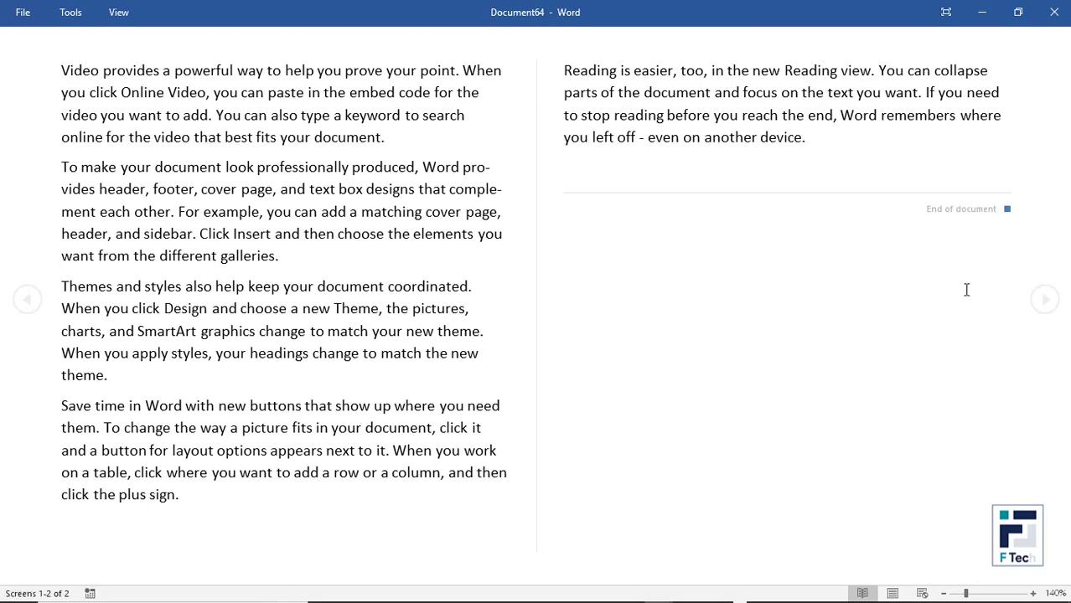
key("Escape")
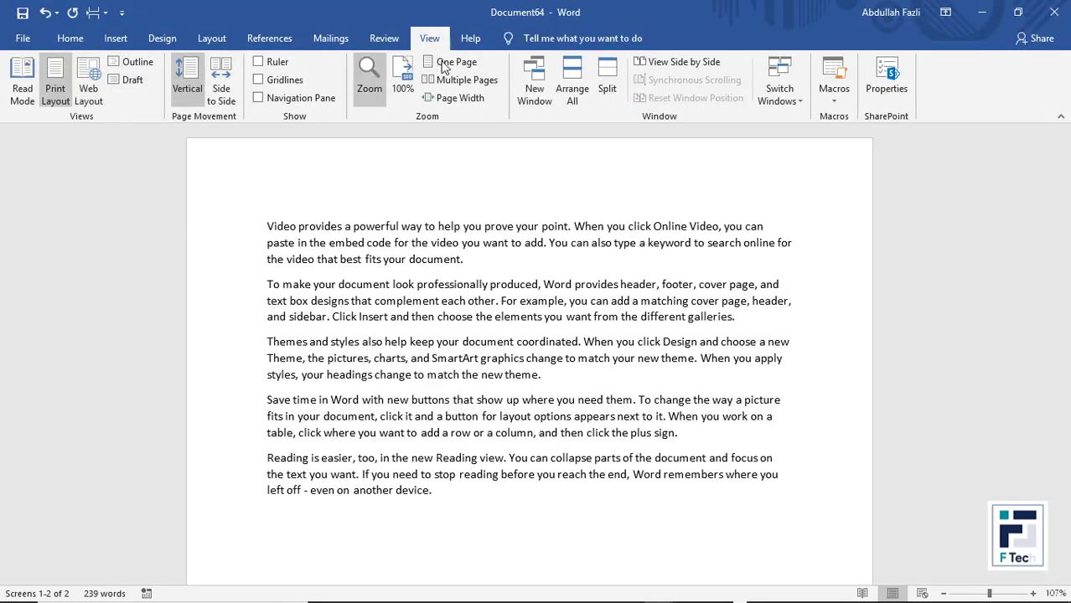
left_click(65, 57)
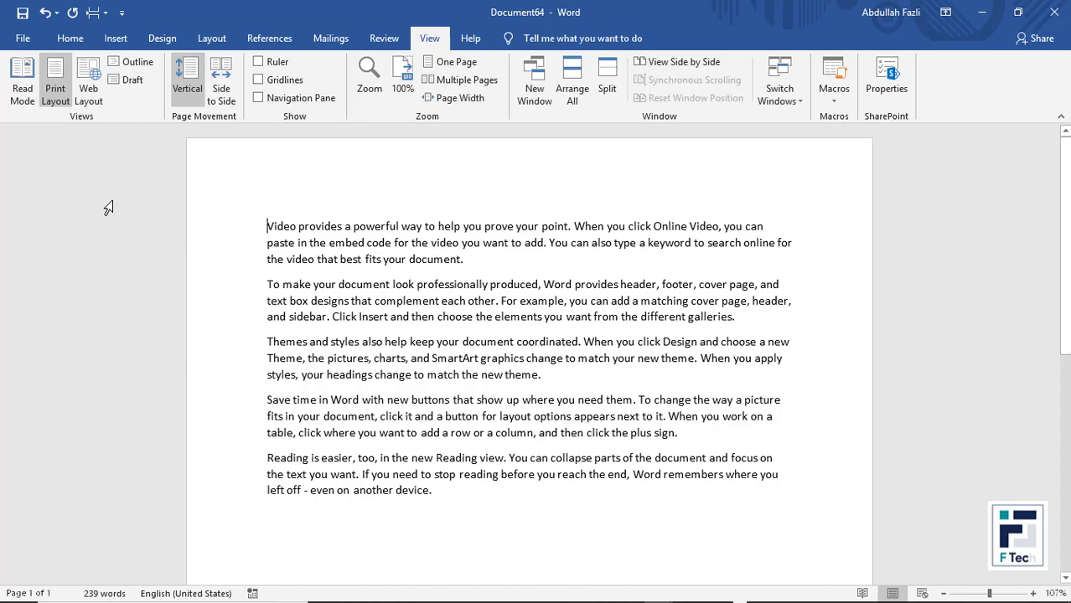
left_click(23, 94)
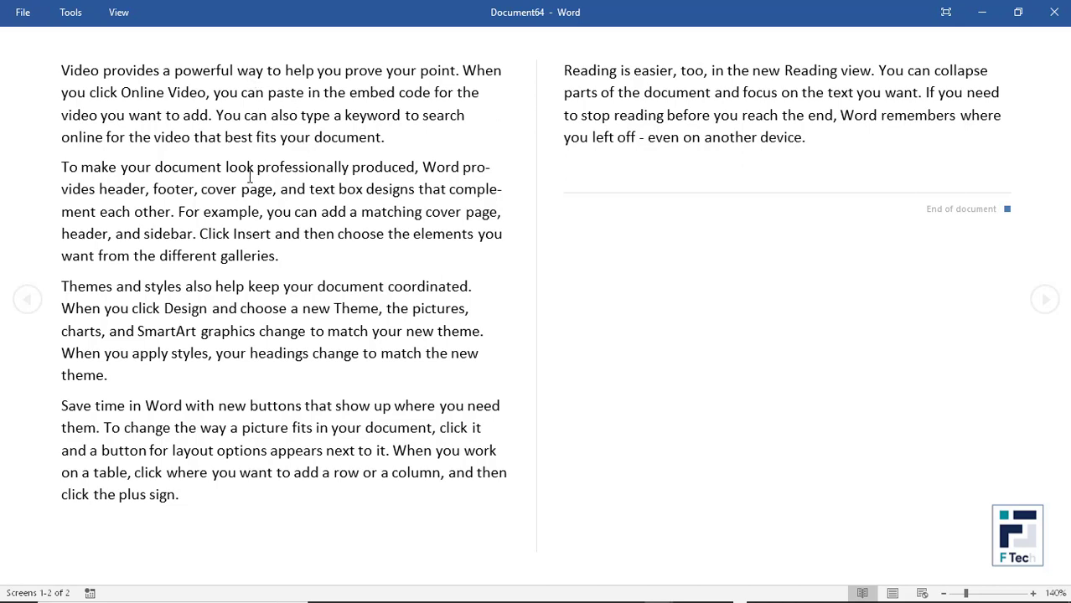
key("Escape")
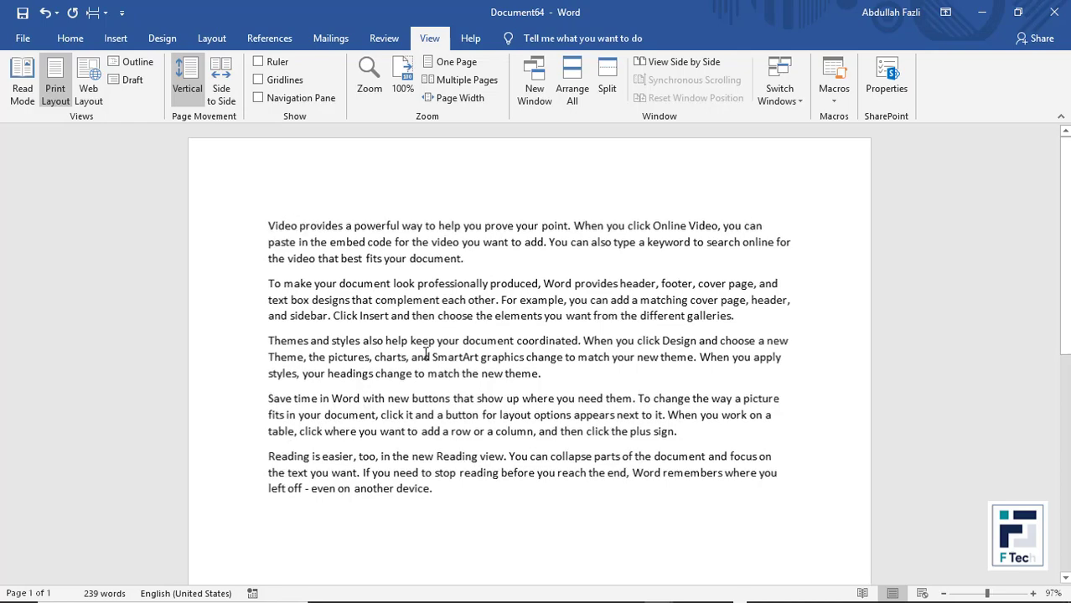
- Ctrl-scroll to zoom the page out to 47%, then in to 127%
scroll(423, 354, "down", 6)
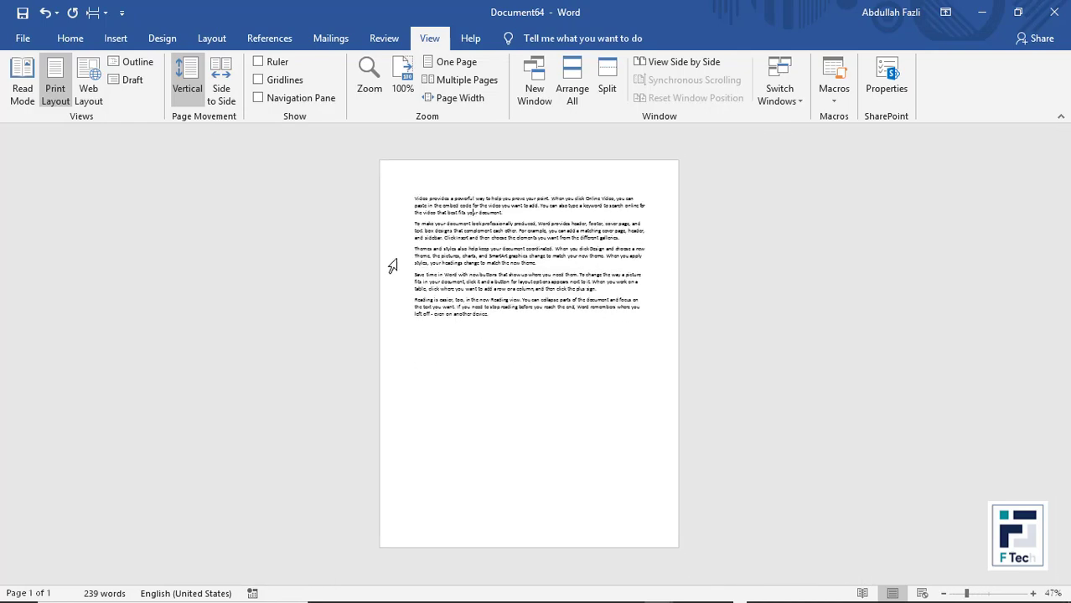
scroll(375, 230, "up", 1)
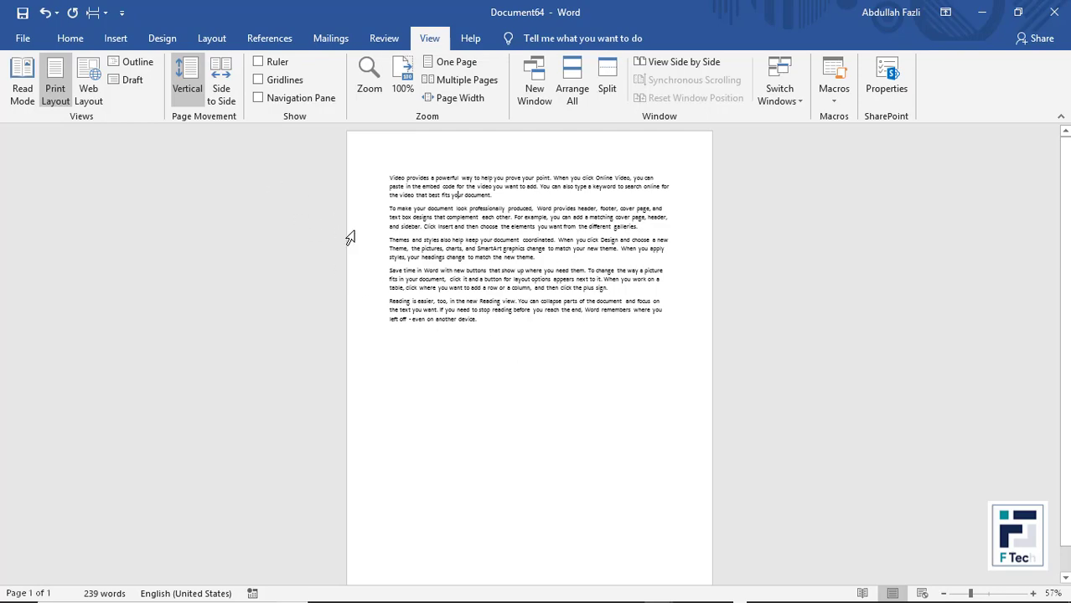
scroll(350, 239, "up", 7)
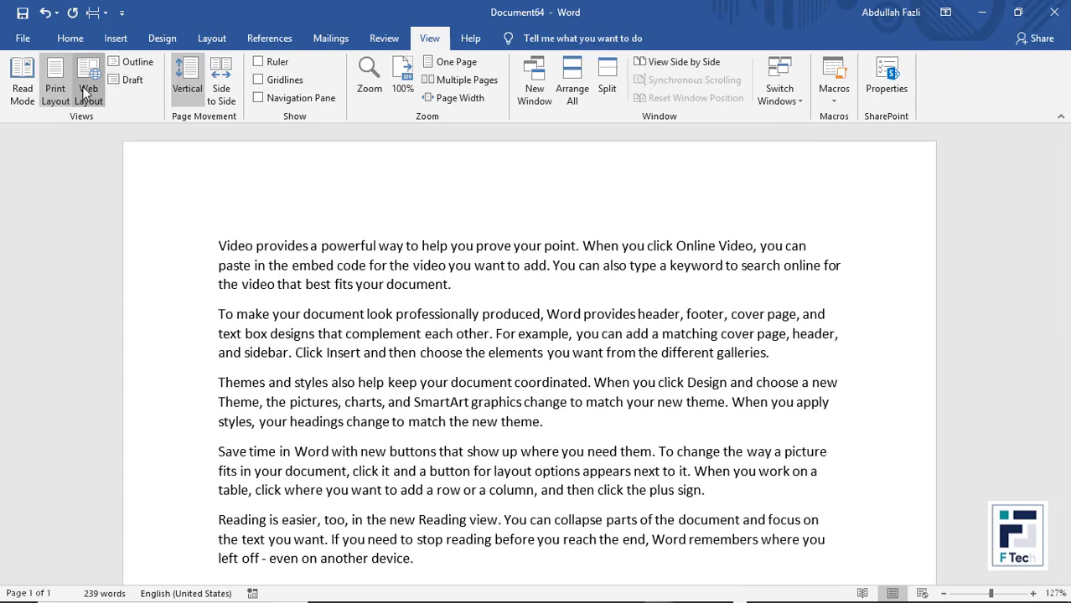
left_click(88, 91)
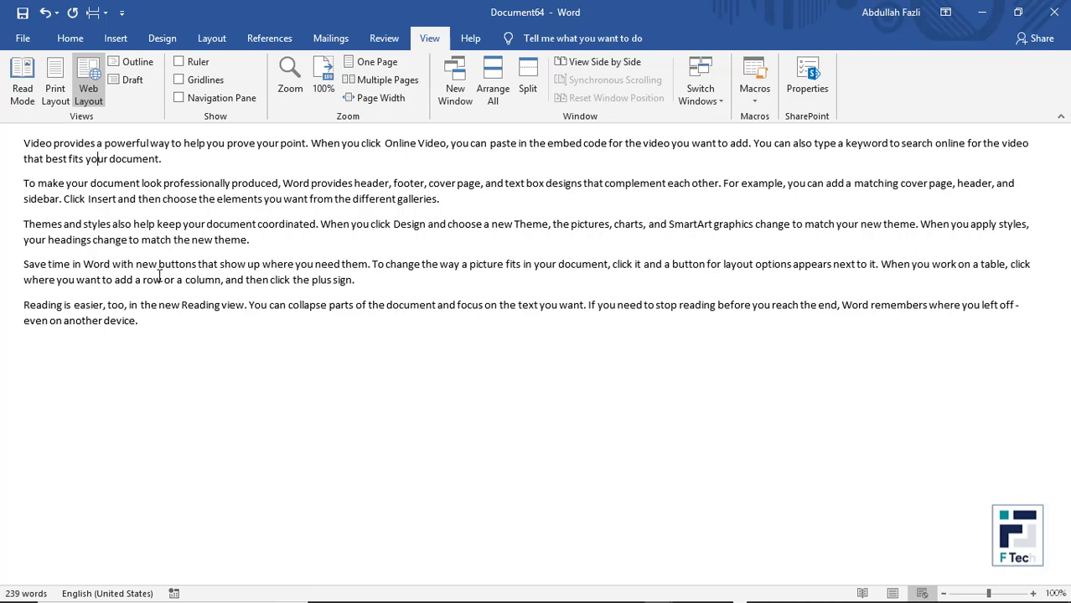
left_click(55, 88)
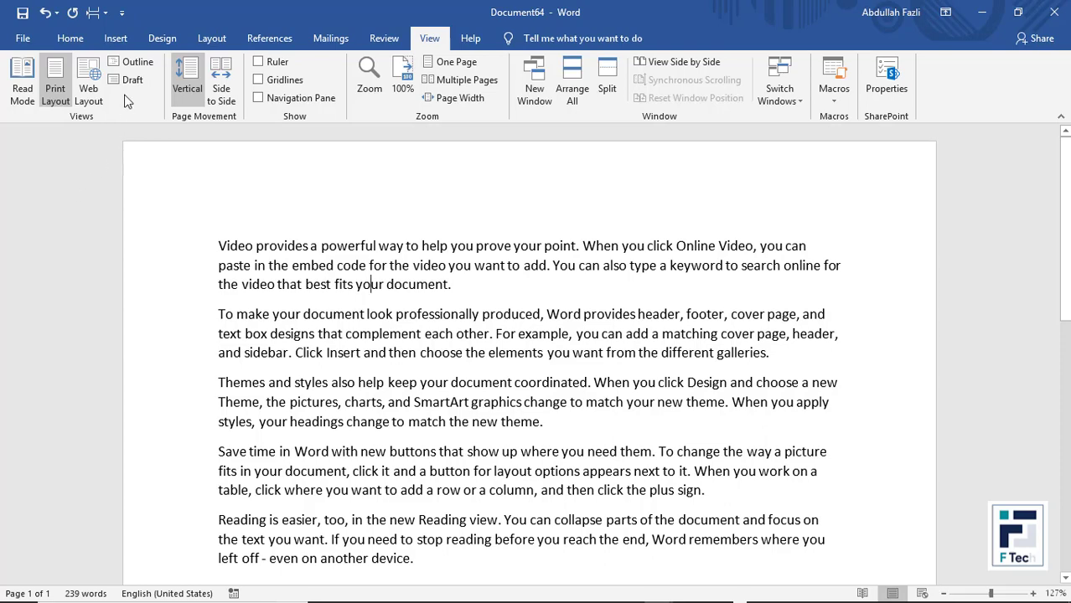
left_click(133, 62)
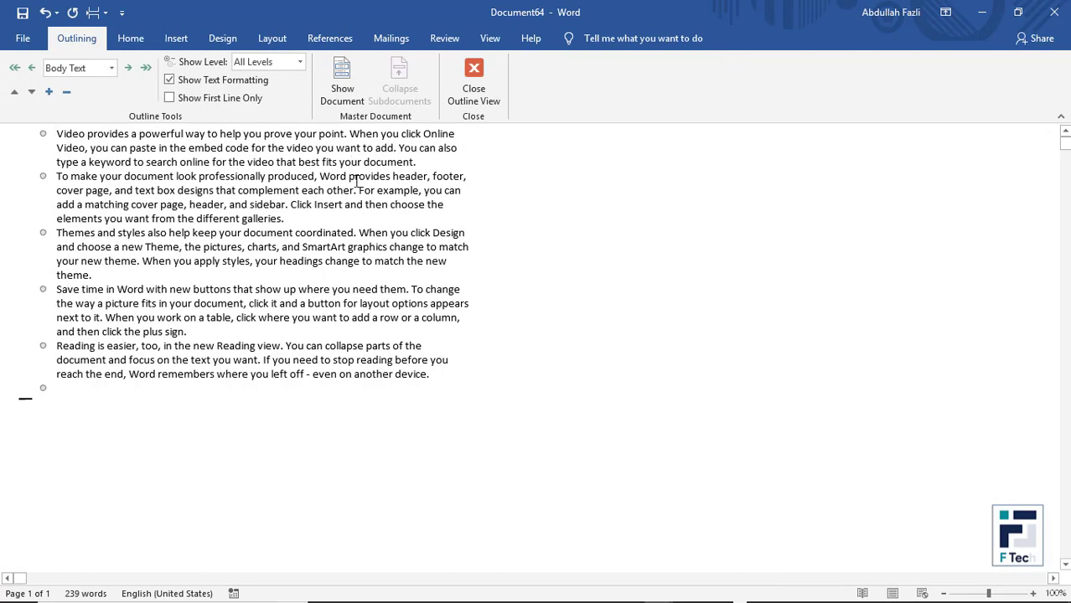
left_click(469, 84)
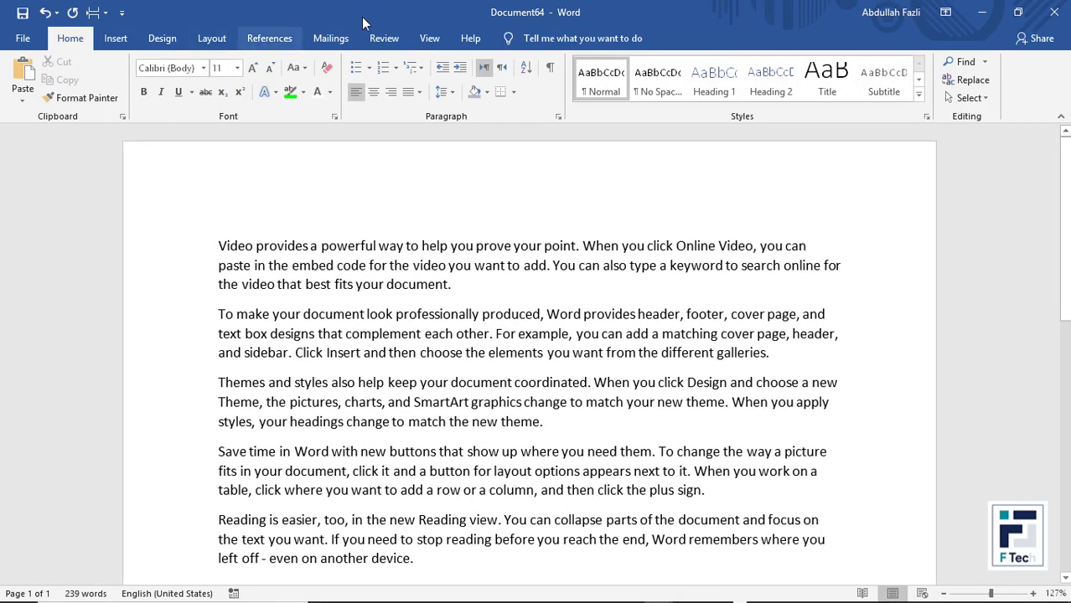
left_click(429, 38)
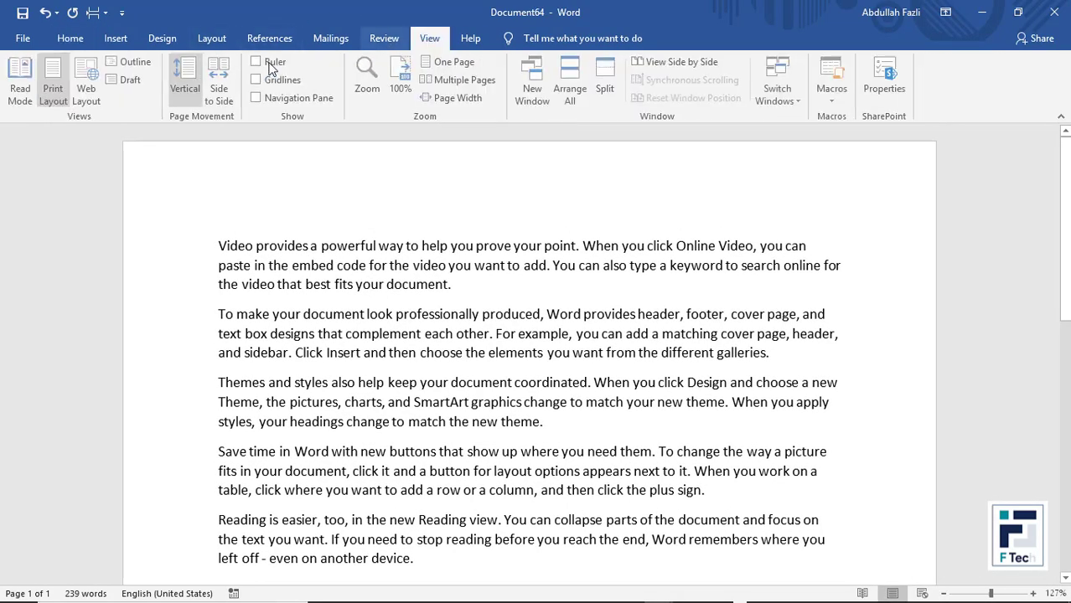
left_click(130, 80)
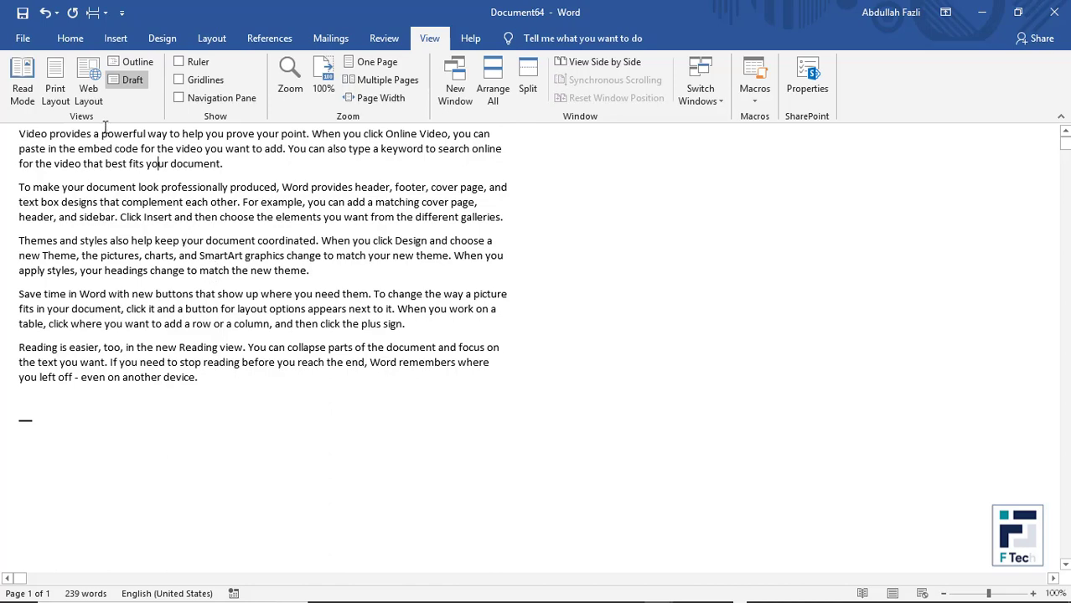
left_click(57, 90)
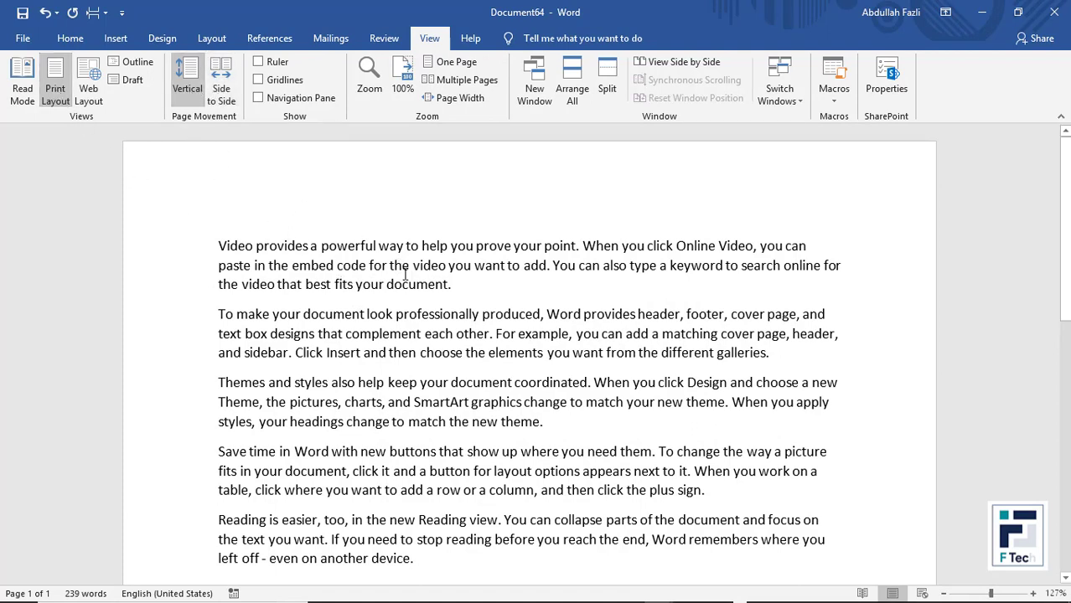
- Switch to Side to Side paging and expand =rand(30) into many sample paragraphs
scroll(405, 274, "down", 5)
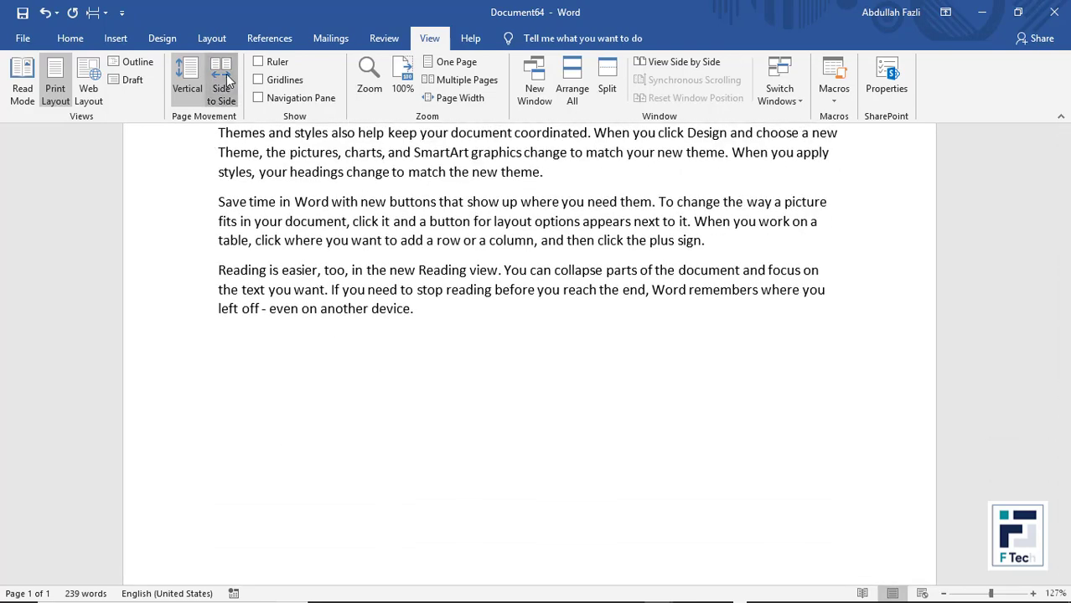
left_click(225, 83)
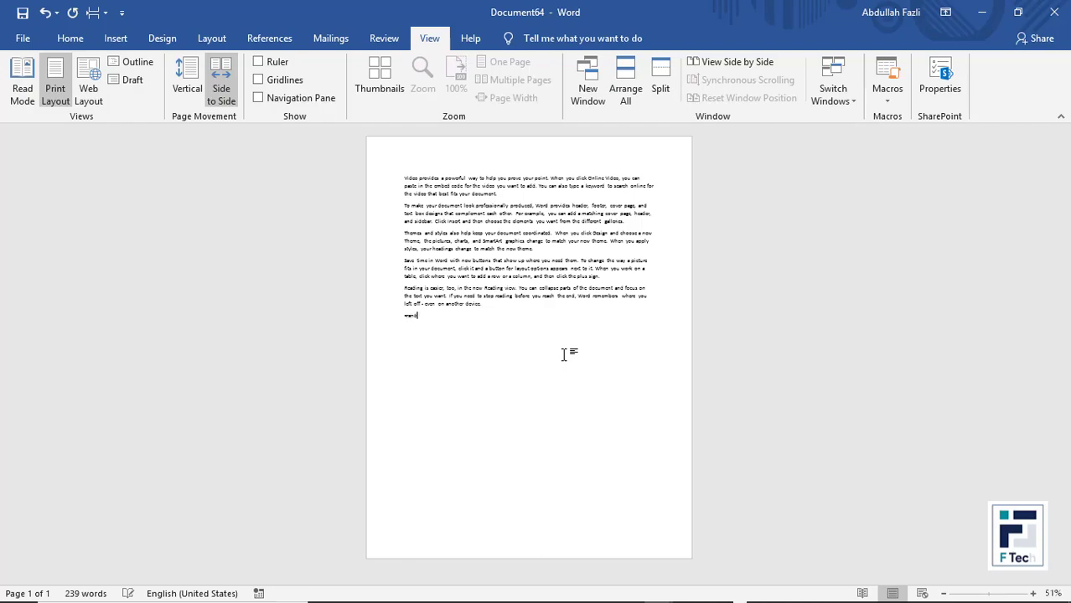
type("(20")
key("Return")
scroll(497, 351, "down", 1)
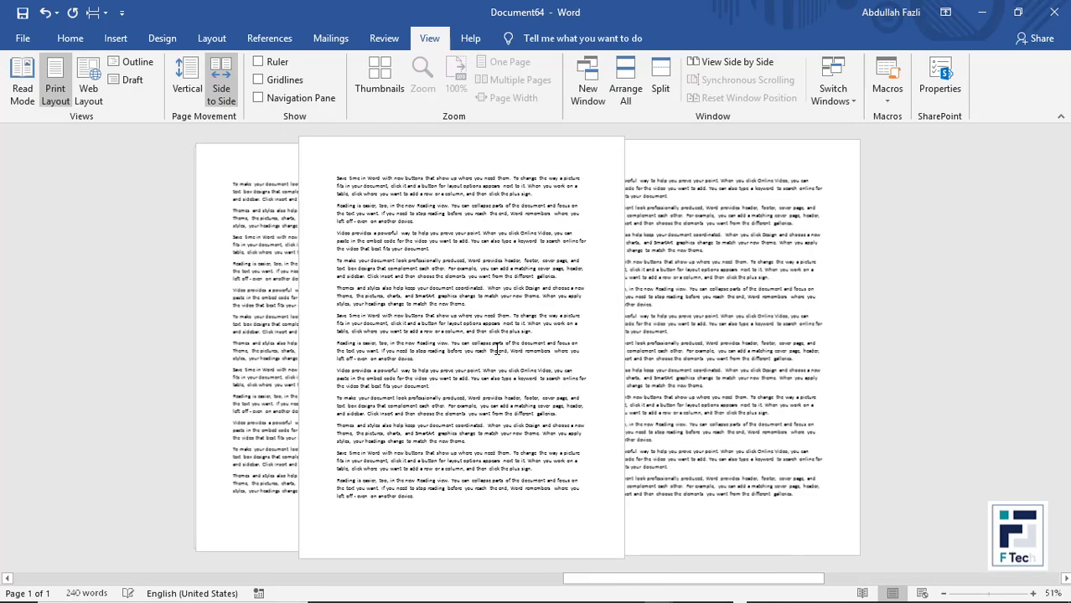
scroll(472, 327, "down", 1)
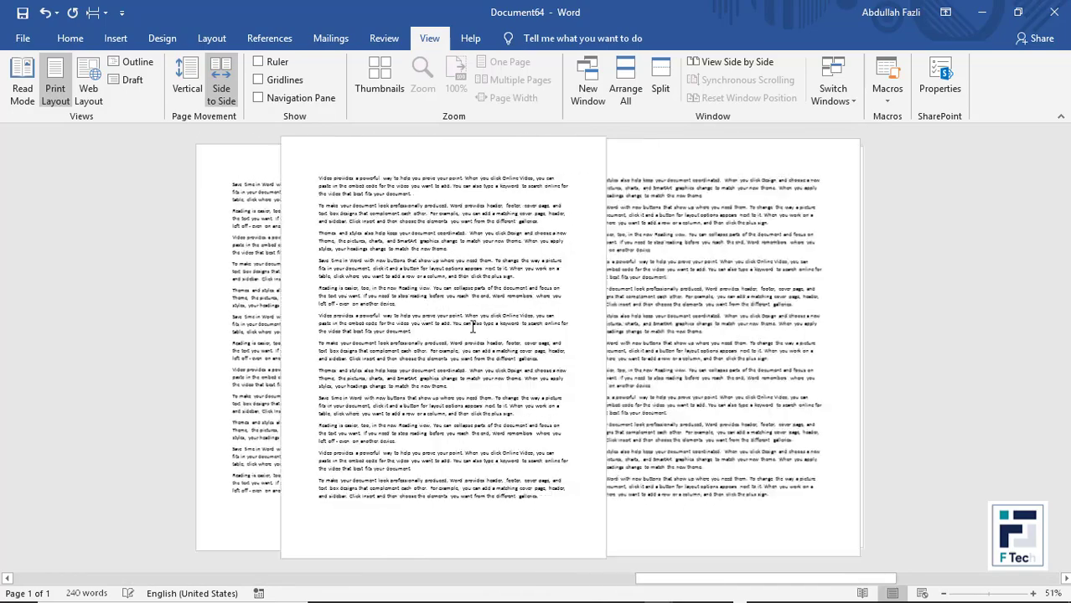
scroll(472, 326, "up", 1)
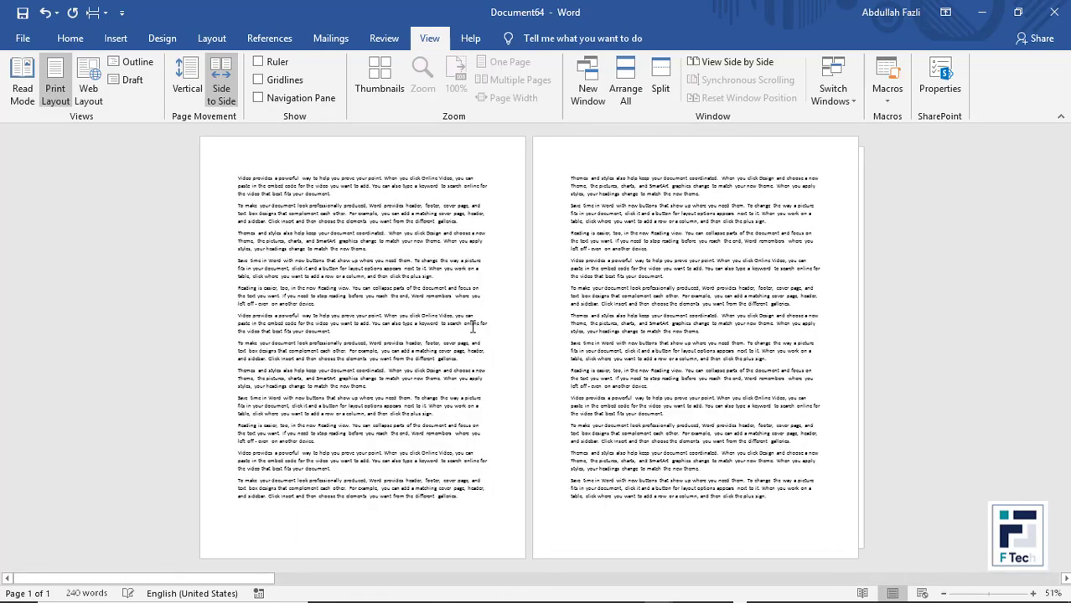
- Toggle between Vertical and Side to Side paging, settle on Vertical, and turn on the Ruler
left_click(185, 82)
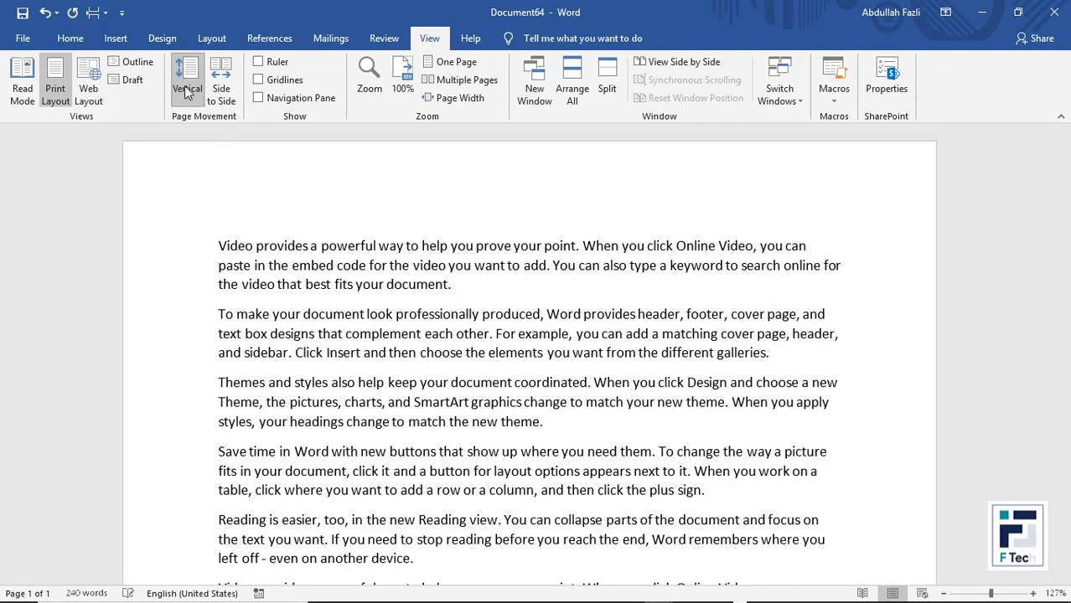
scroll(335, 293, "down", 5)
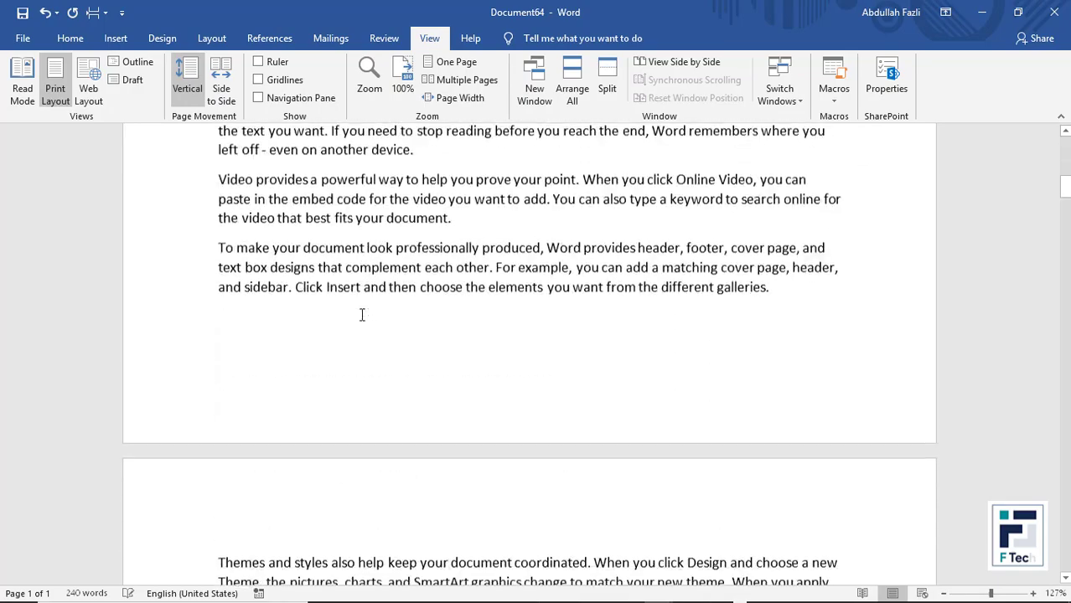
scroll(365, 315, "down", 5)
left_click(221, 82)
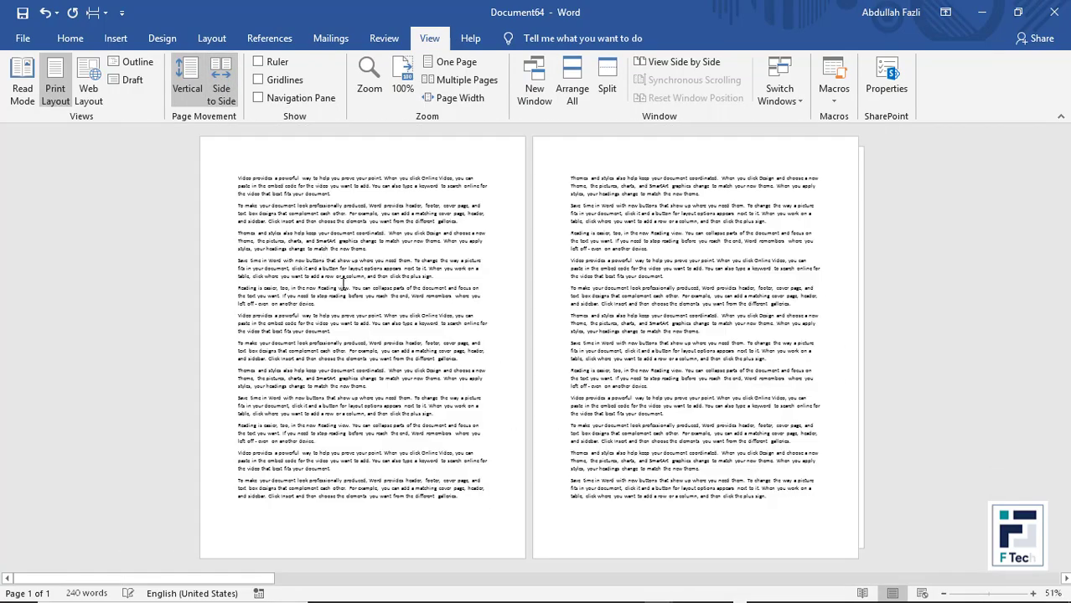
scroll(366, 323, "down", 5)
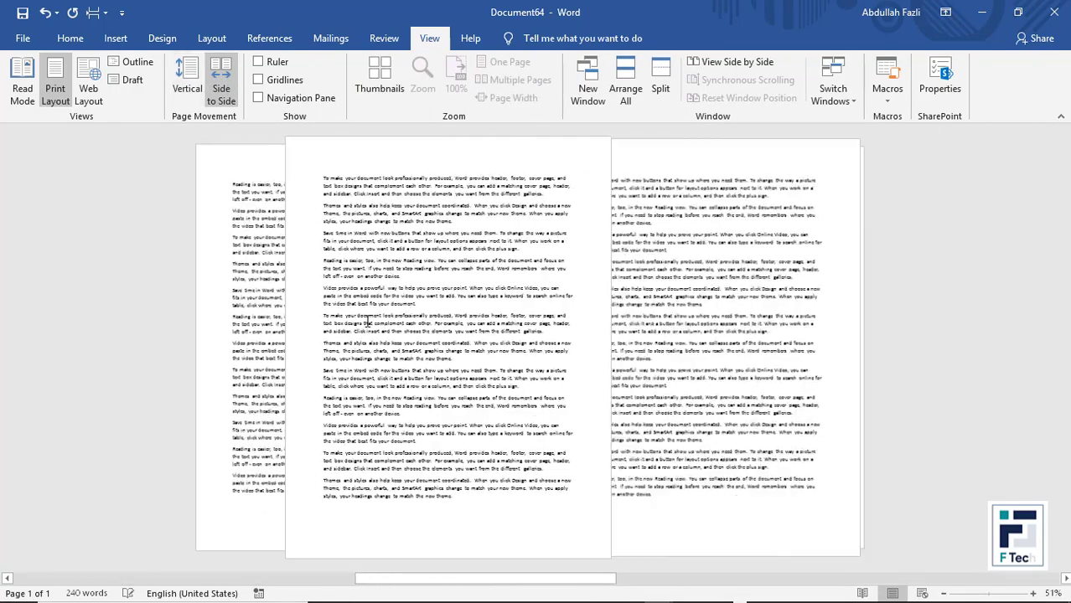
scroll(366, 322, "up", 3)
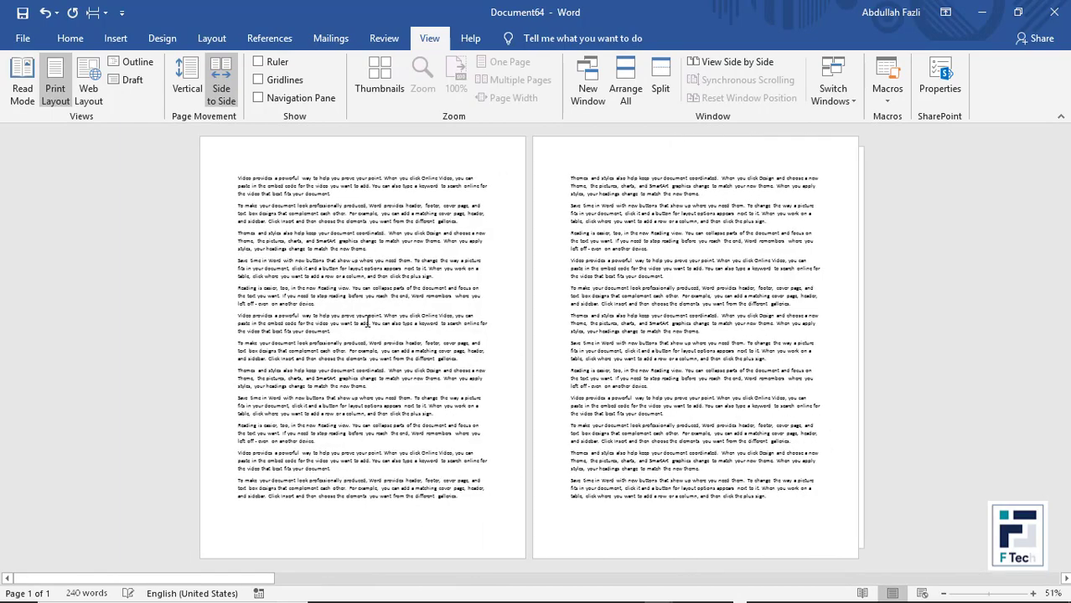
scroll(366, 322, "down", 3)
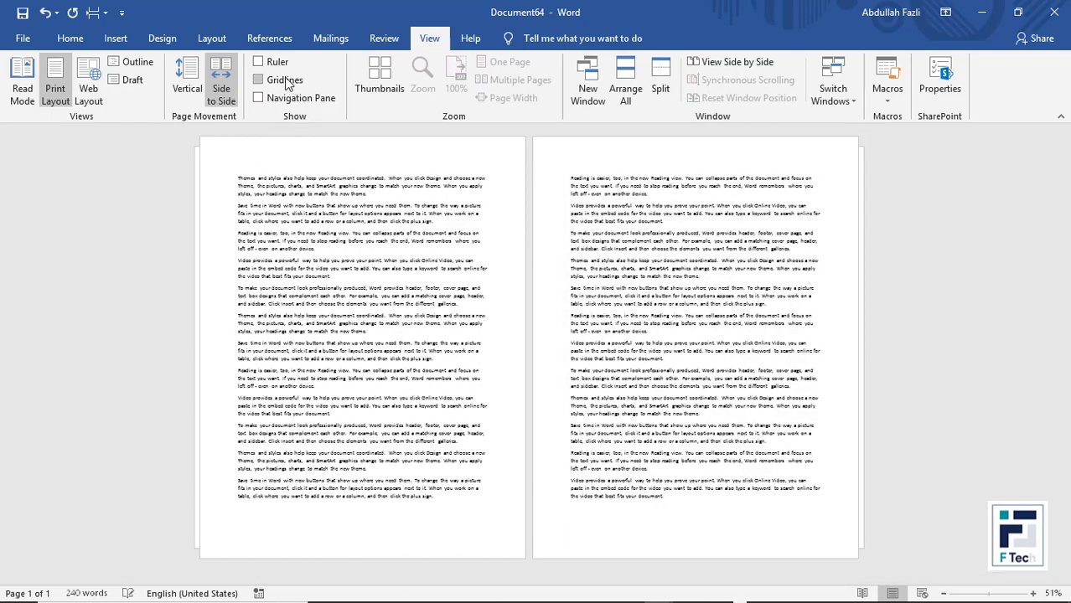
left_click(188, 84)
left_click(278, 64)
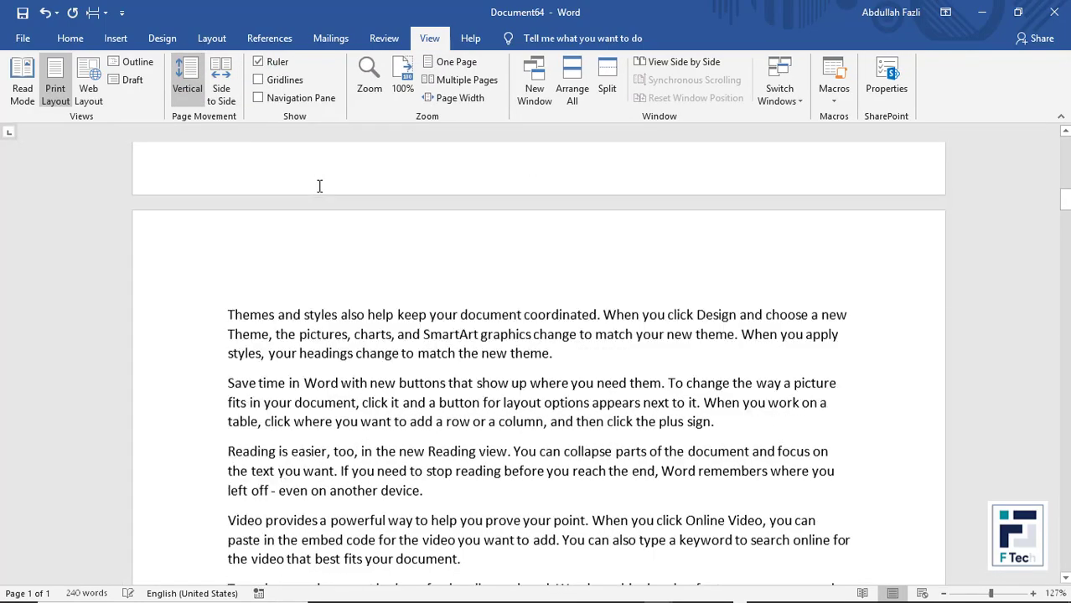
- Turn the Ruler off and back on
scroll(318, 187, "up", 5)
scroll(394, 187, "up", 3)
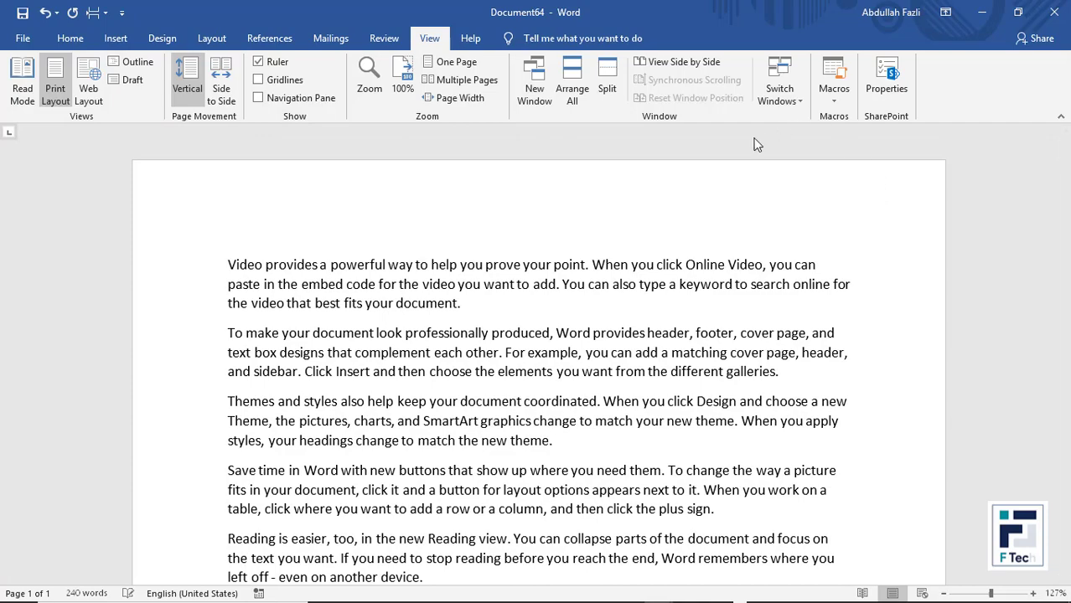
left_click(259, 62)
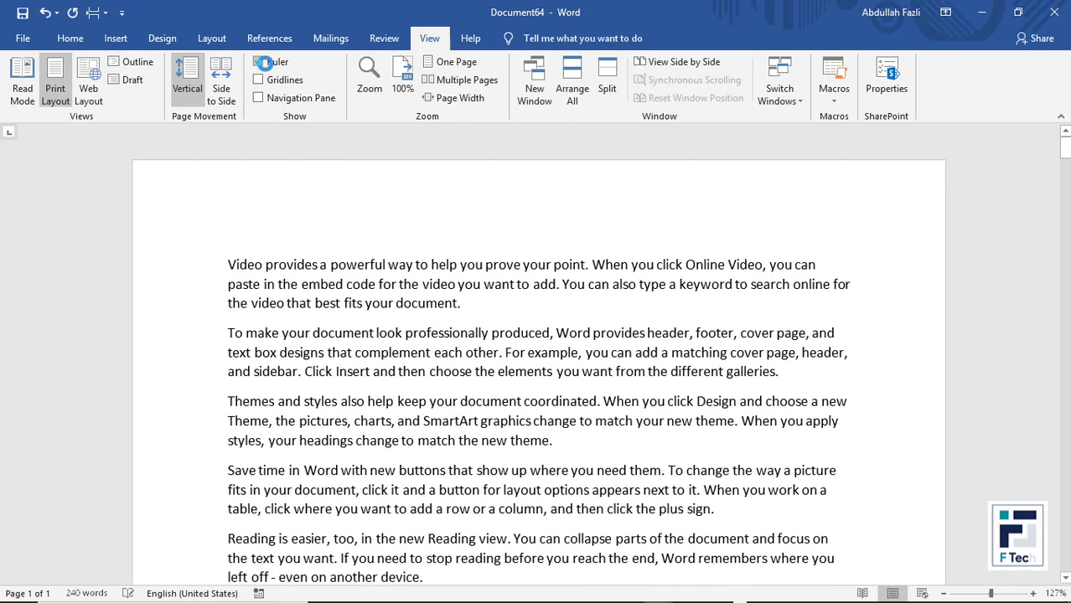
left_click(260, 62)
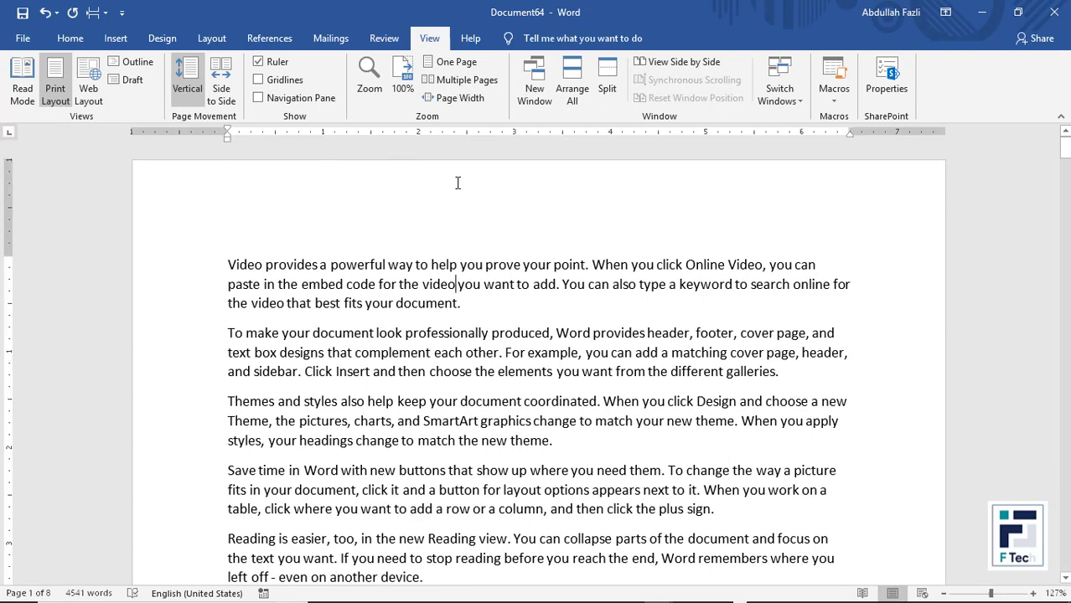
- Turn on Gridlines, scroll down the page, and create the new blank Document65
left_click(278, 84)
scroll(804, 459, "down", 2)
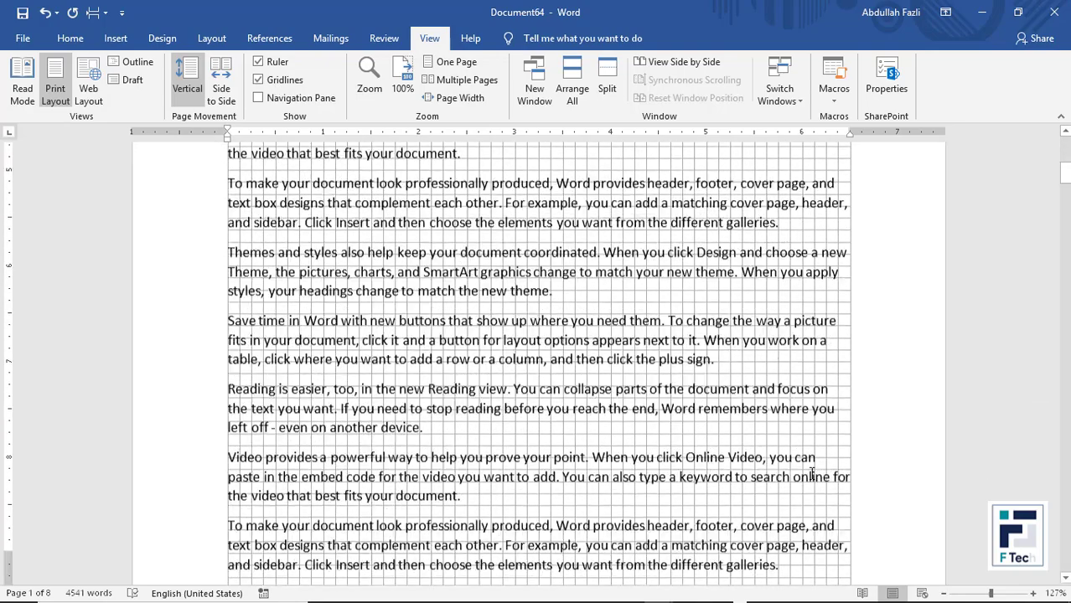
scroll(805, 458, "down", 3)
scroll(740, 423, "down", 2)
scroll(690, 434, "down", 3)
scroll(690, 435, "down", 1)
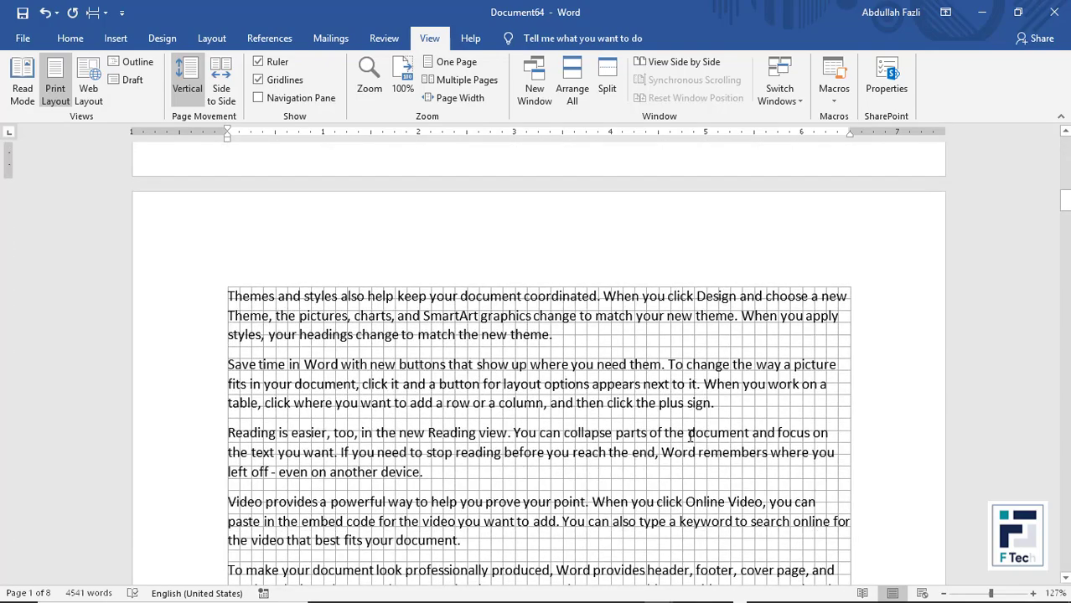
key("ctrl+n")
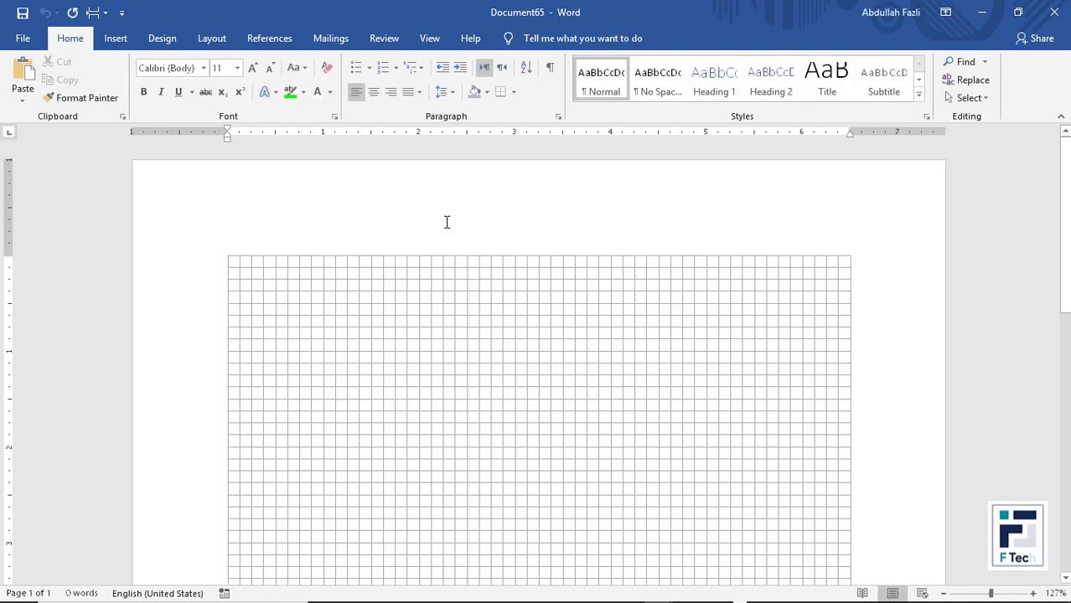
- Draw a 1.5" by 1.88" blue rounded rectangle near the page centre, then deselect it
left_click(122, 41)
left_click(171, 98)
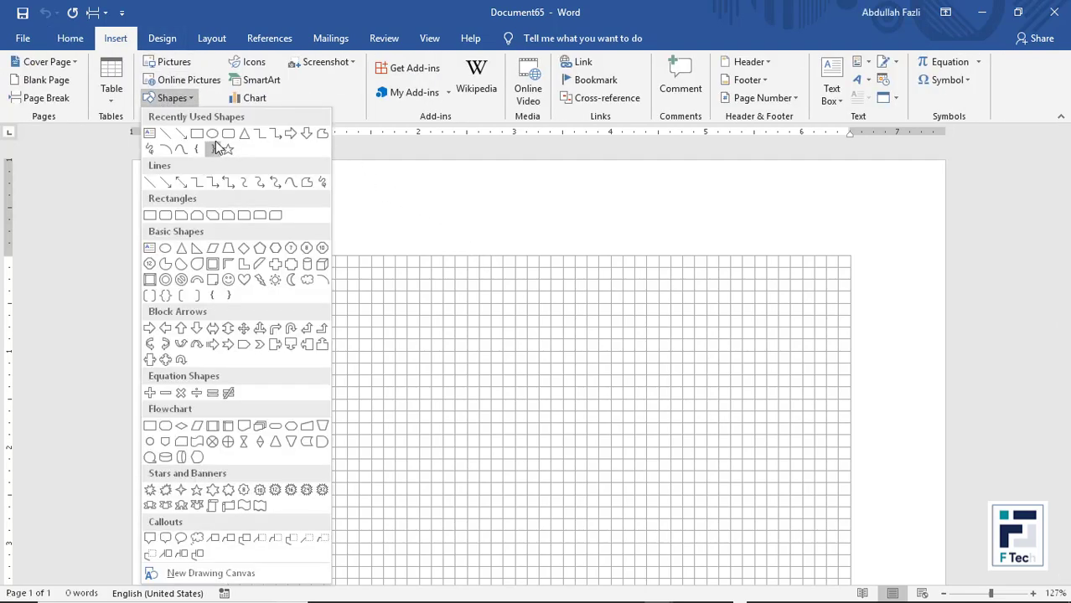
left_click(214, 144)
left_click_drag(418, 279, 599, 423)
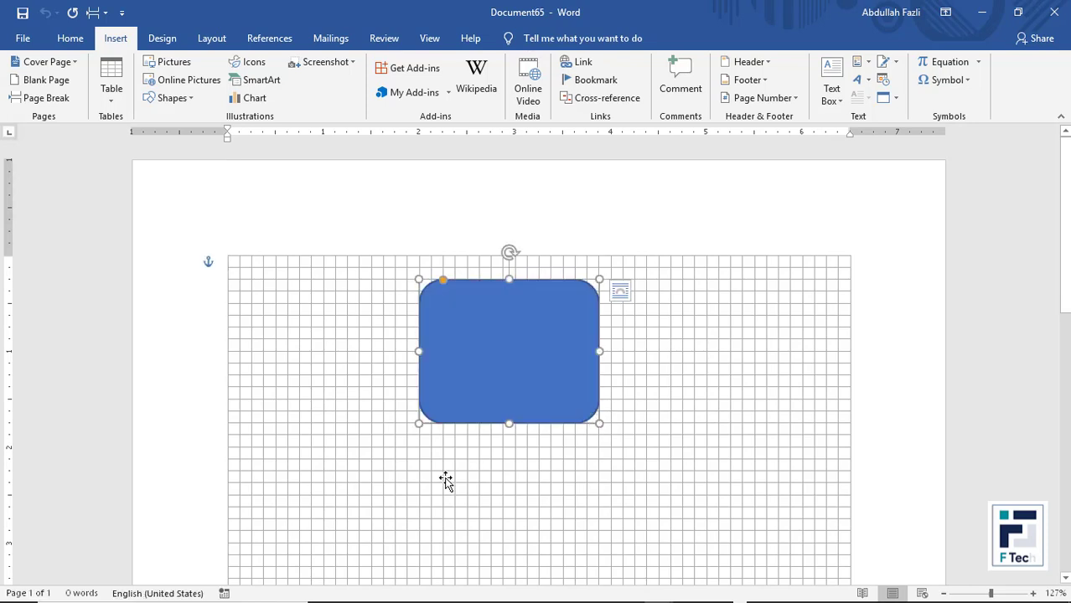
left_click(633, 429)
- Hide the gridlines and show the Navigation Pane
left_click(385, 39)
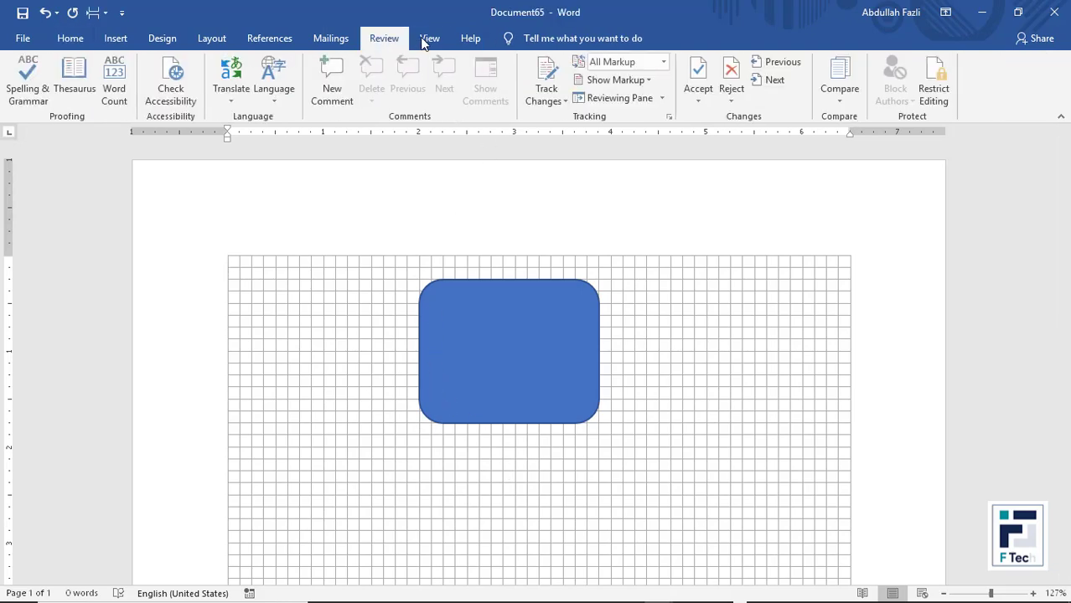
left_click(429, 38)
left_click(271, 84)
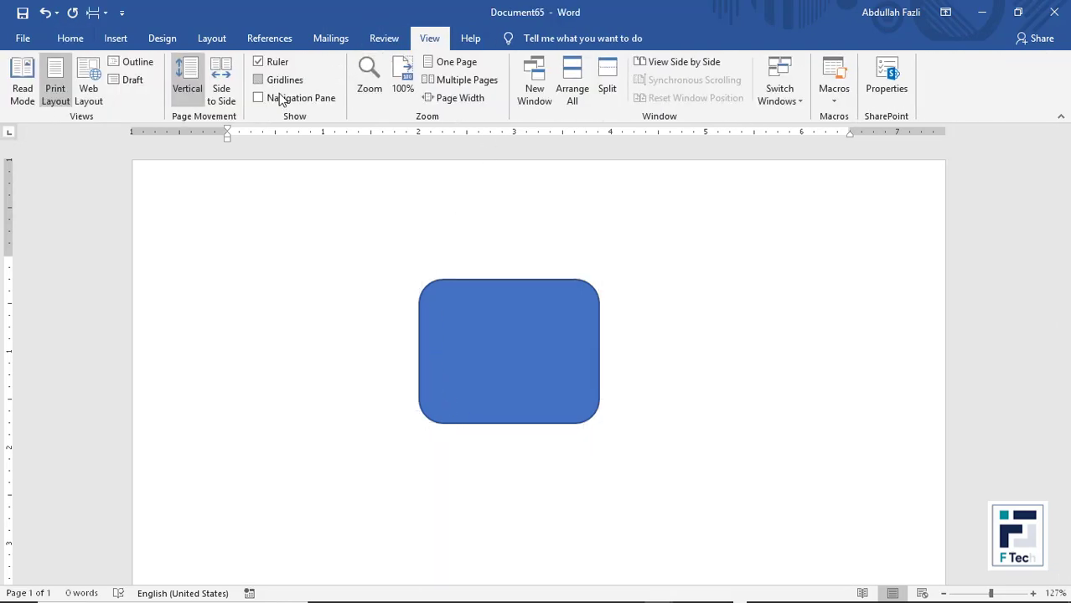
left_click(281, 99)
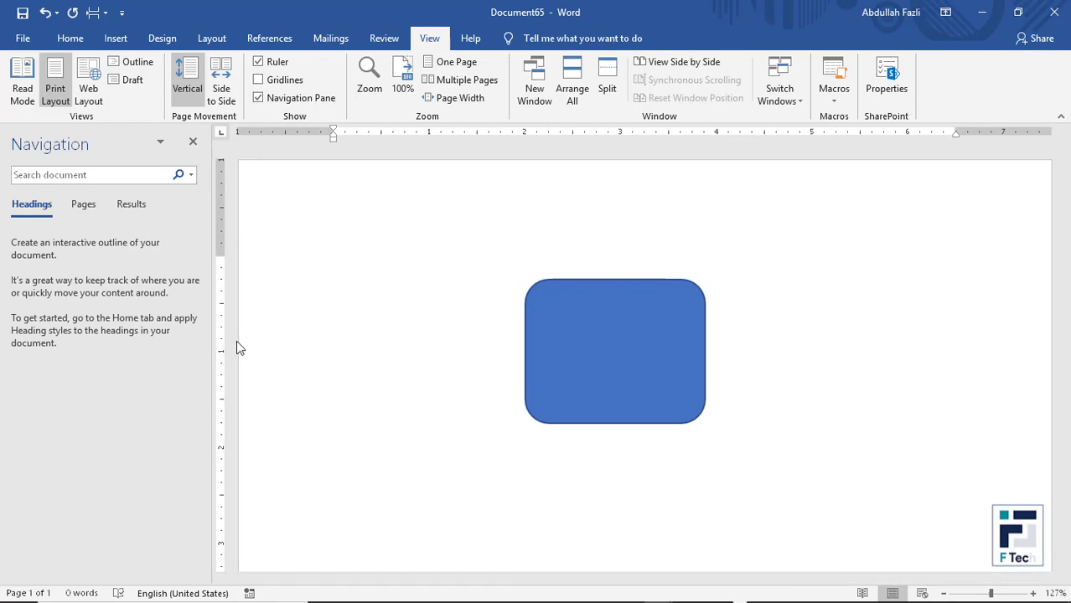
- Delete the rounded rectangle and expand =rand() into sample paragraphs
left_click(580, 348)
key("Delete")
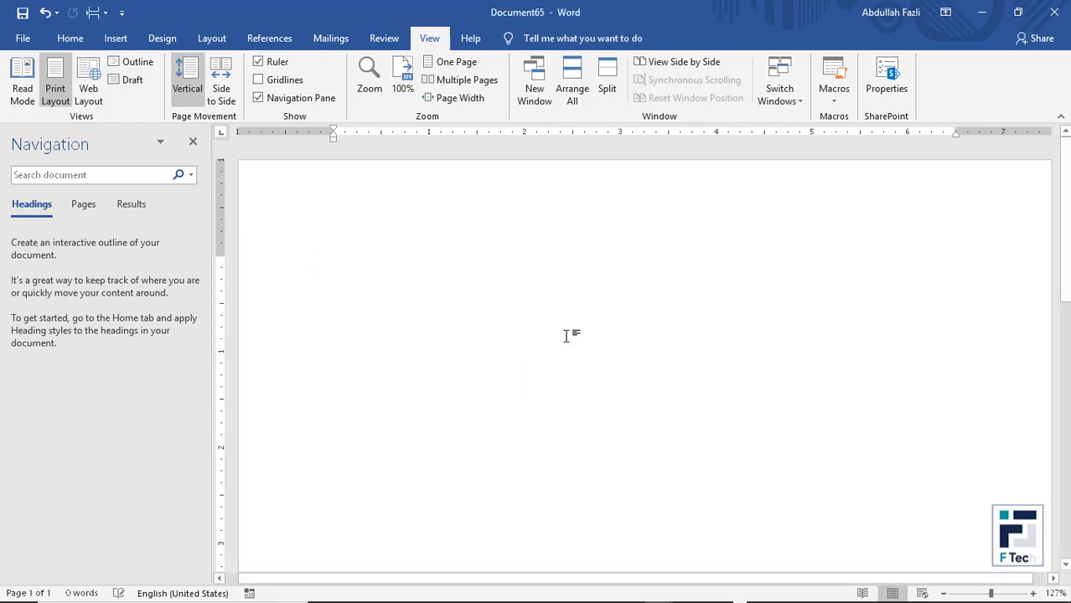
type("=rand()")
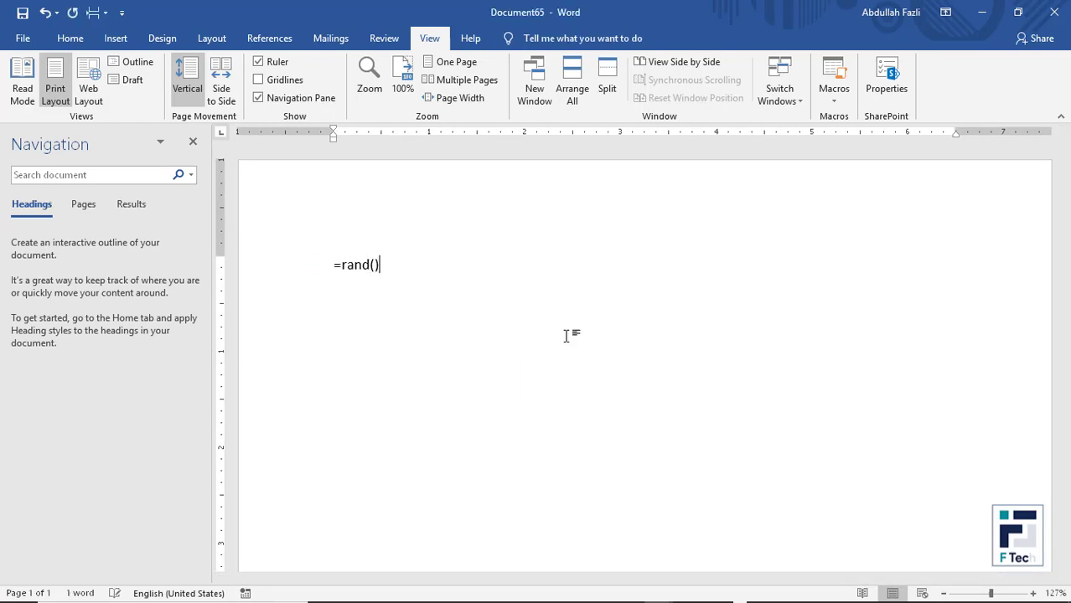
key("Return")
- Add 'Computer' above the paragraphs and make it a Level 1 heading via References > Add Text
scroll(352, 254, "up", 2)
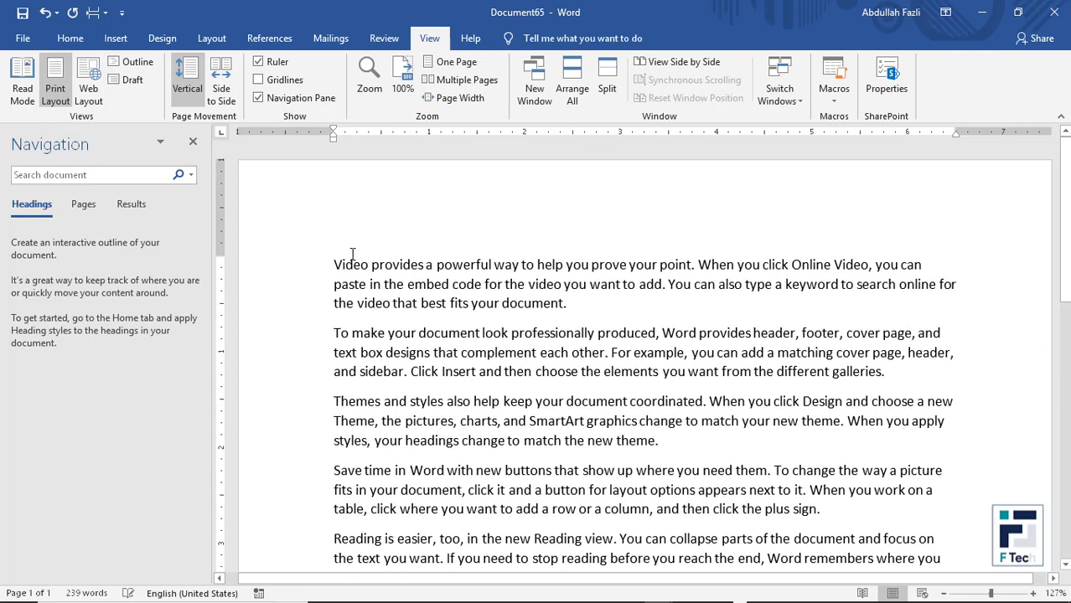
key("Return")
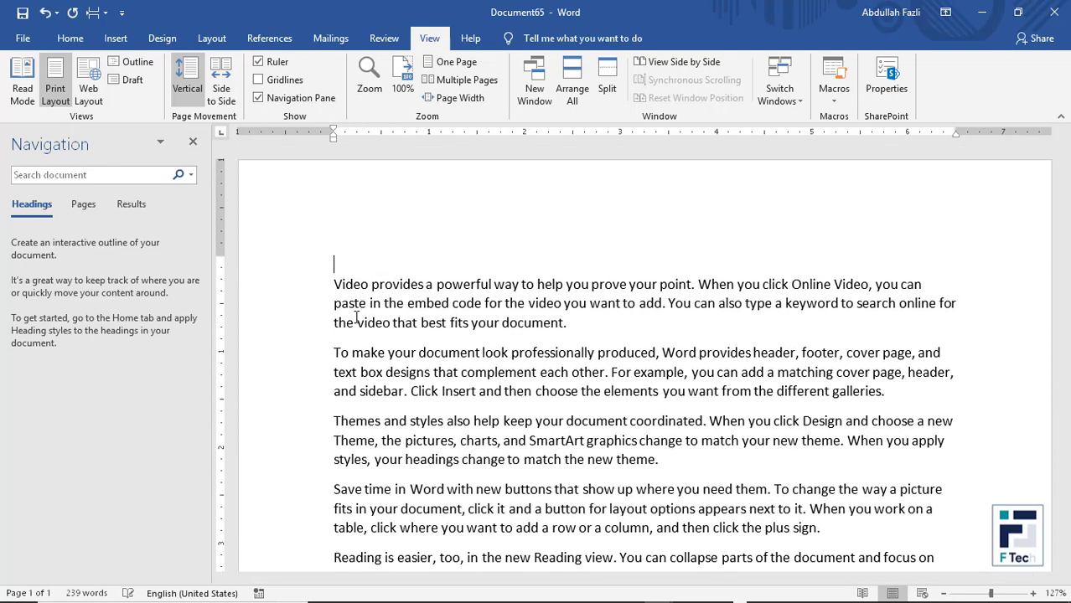
type("Computer")
double_click(362, 264)
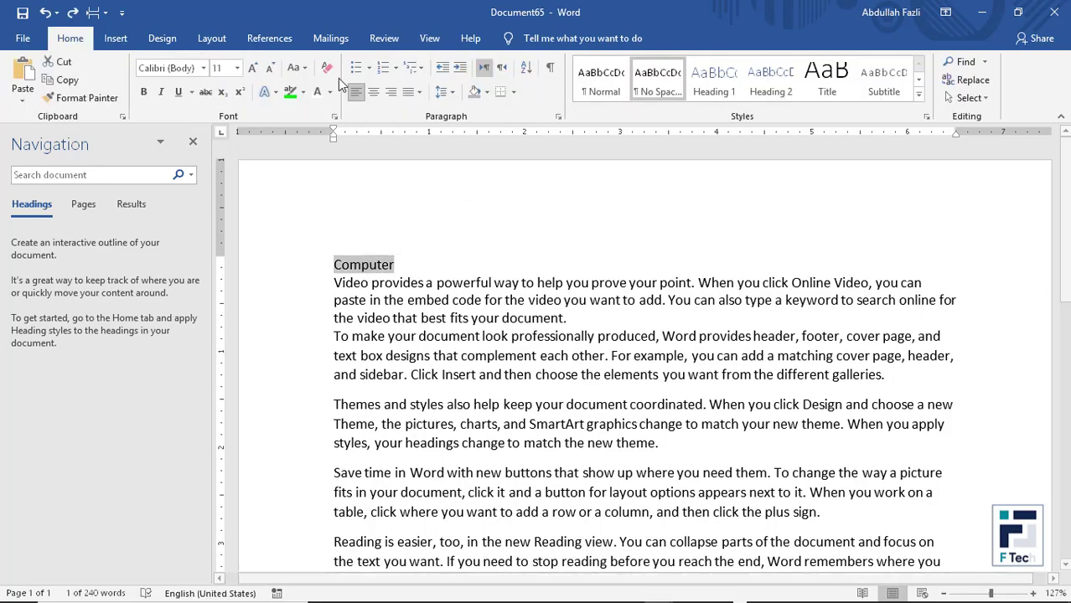
left_click(211, 39)
left_click(263, 39)
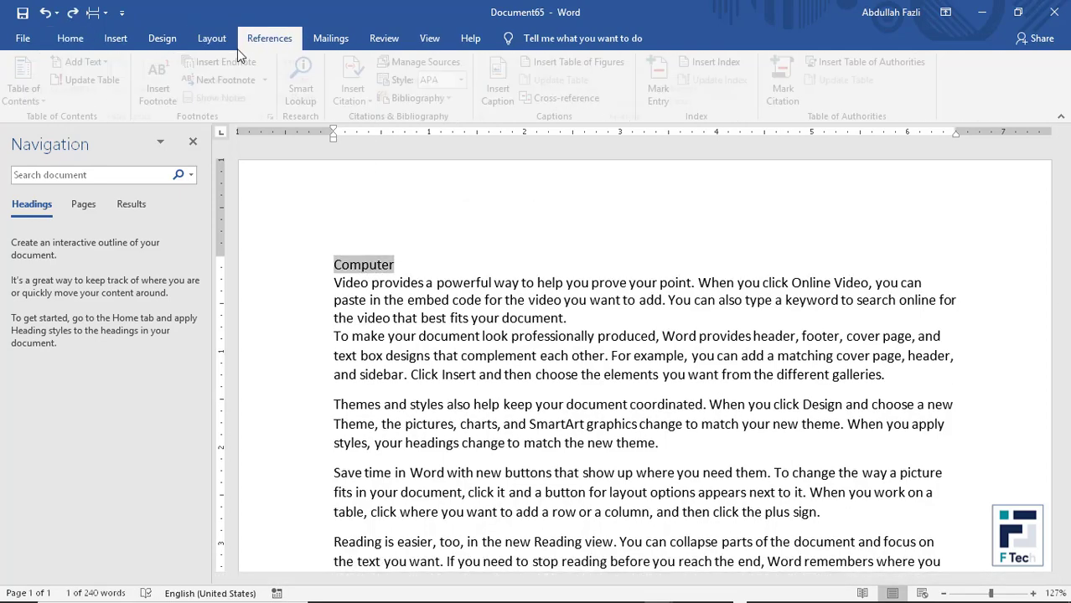
left_click(84, 62)
left_click(99, 102)
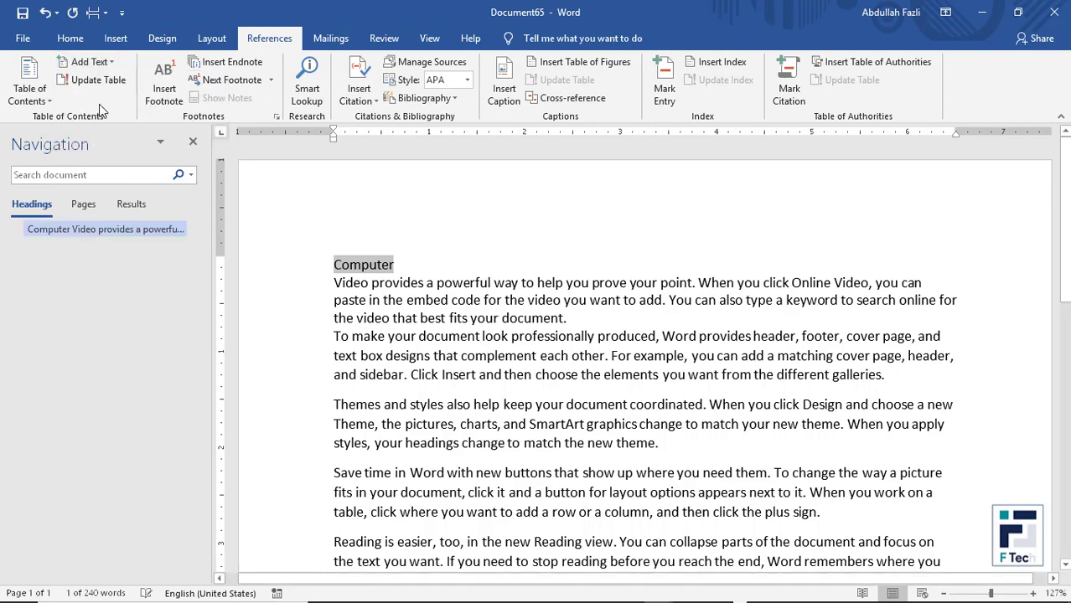
left_click(368, 265)
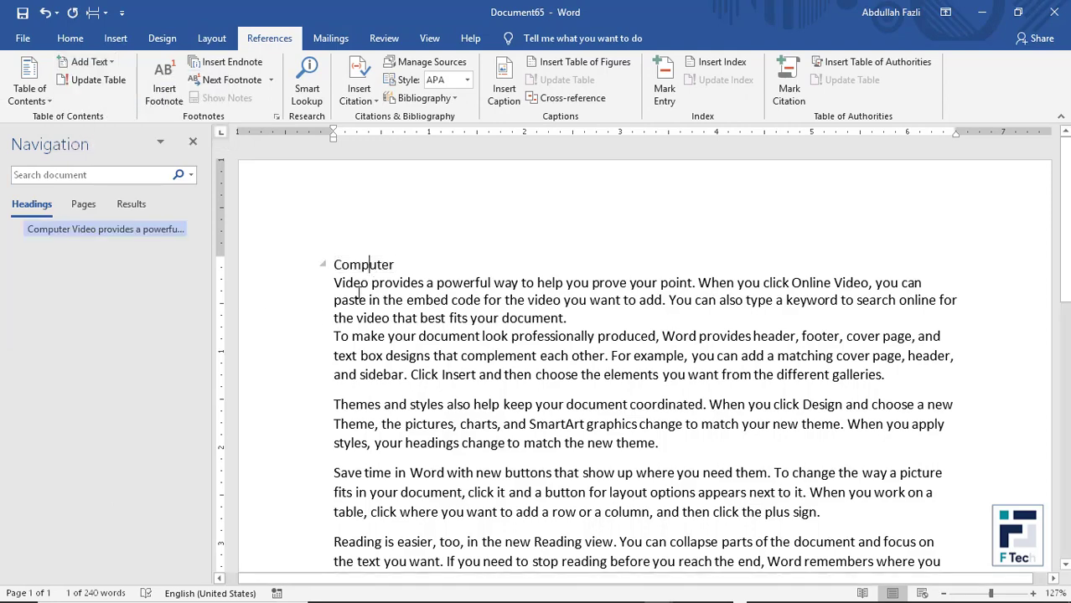
scroll(387, 338, "down", 5)
- Start a new page with 'Mouse' followed by five =rand() sample paragraphs
scroll(289, 334, "up", 5)
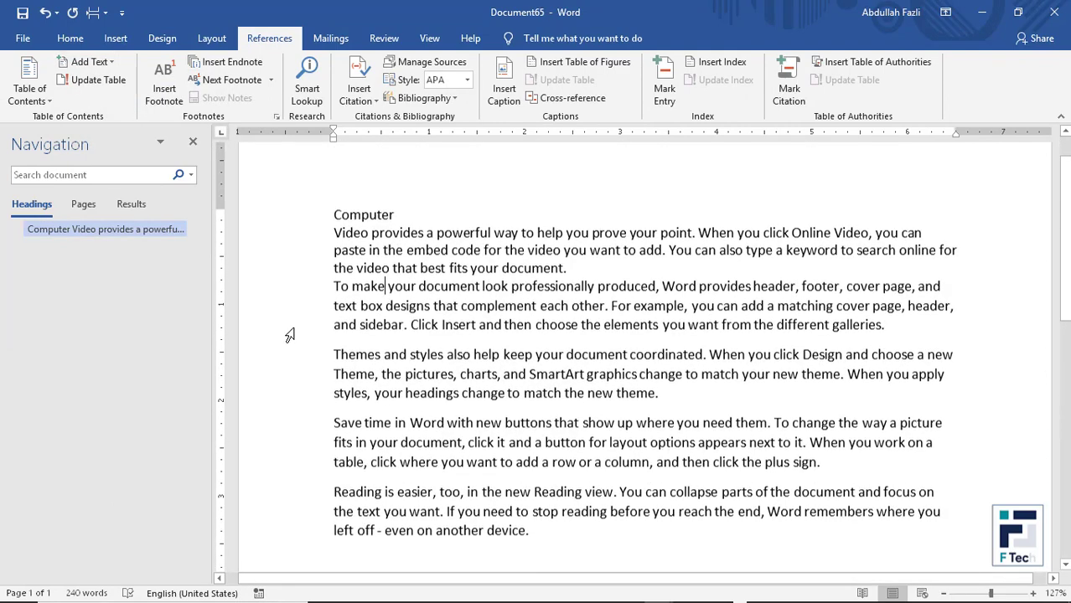
scroll(506, 456, "down", 4)
left_click(506, 447)
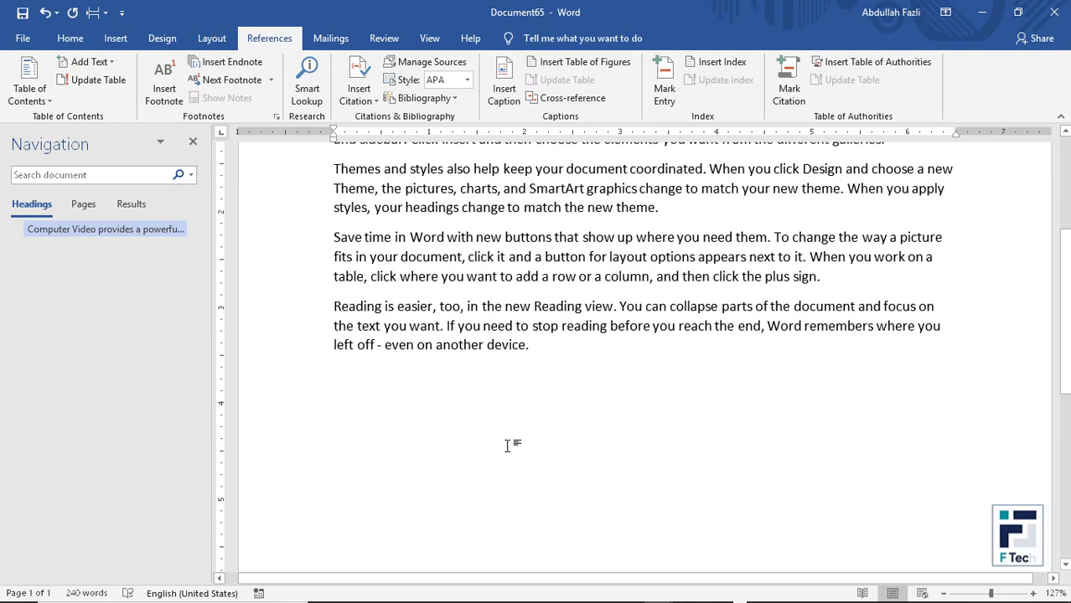
key("ctrl+Return")
type("ka")
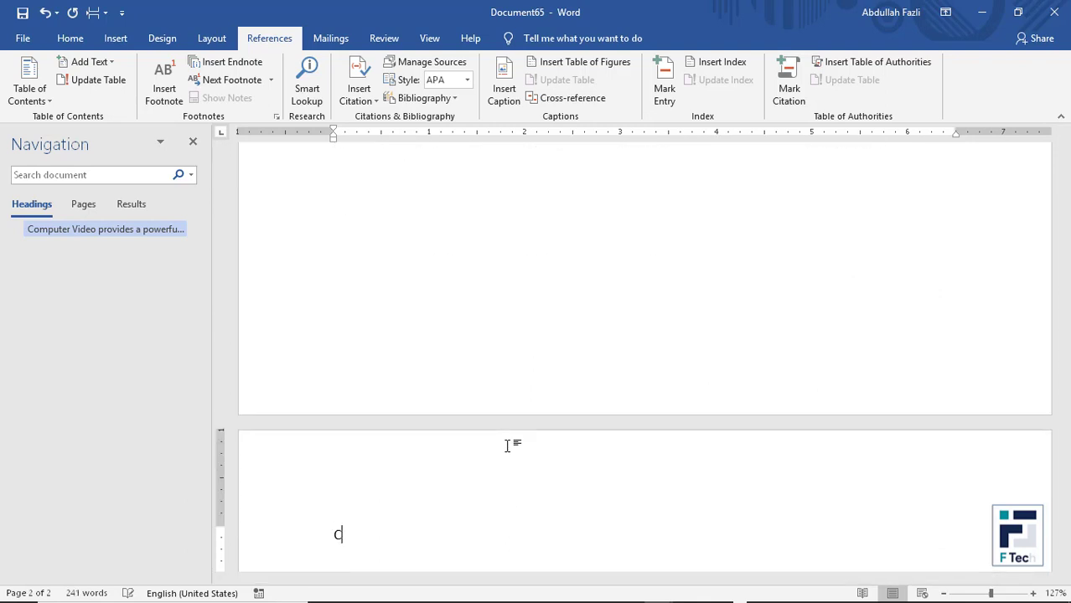
type("Mou")
type("and(")
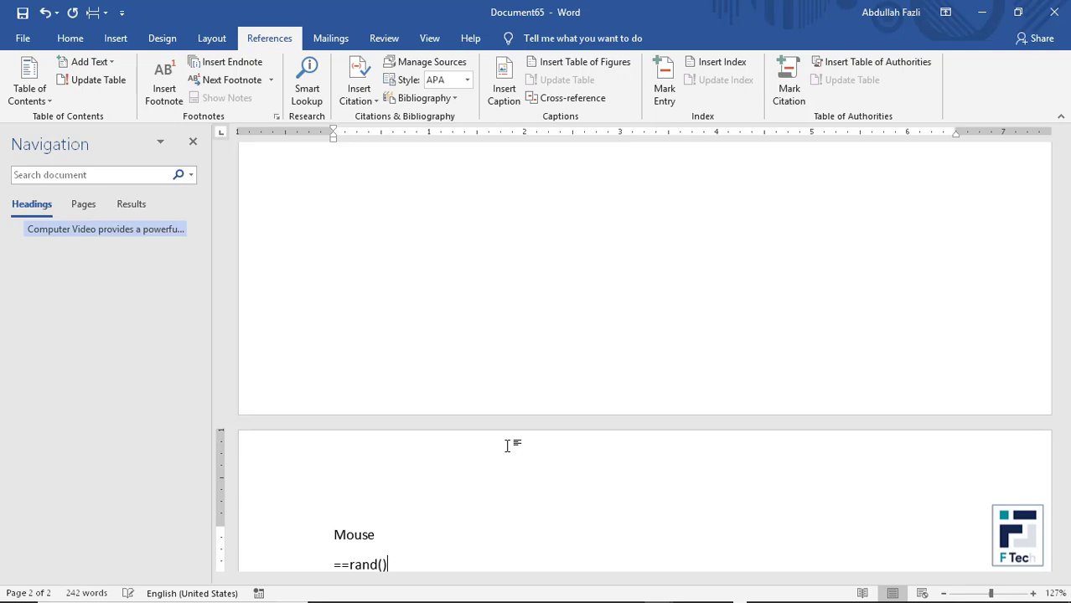
key("Return")
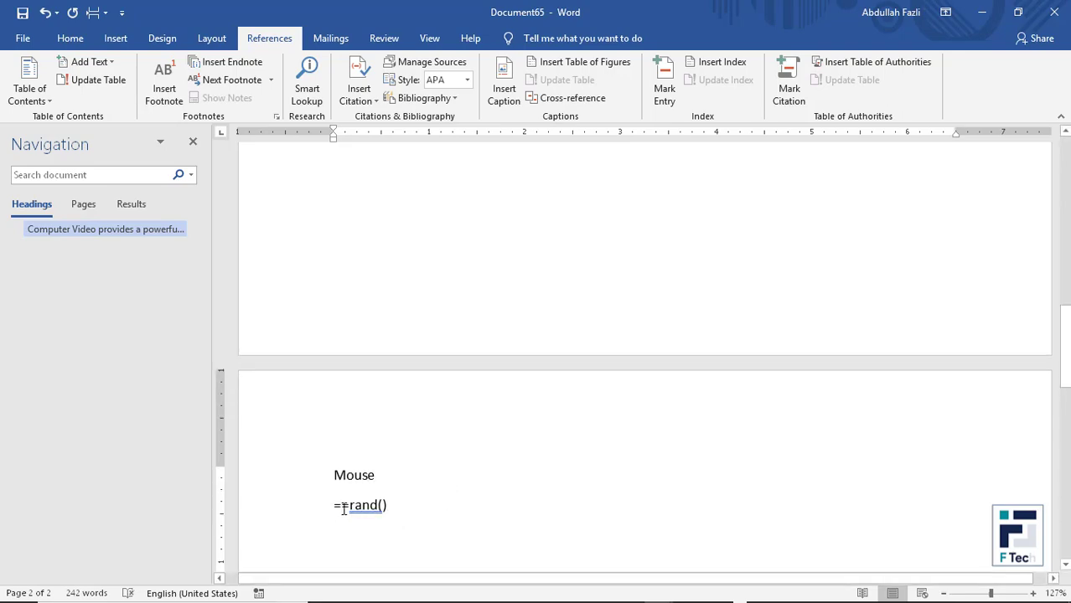
left_click(390, 502)
key("Return")
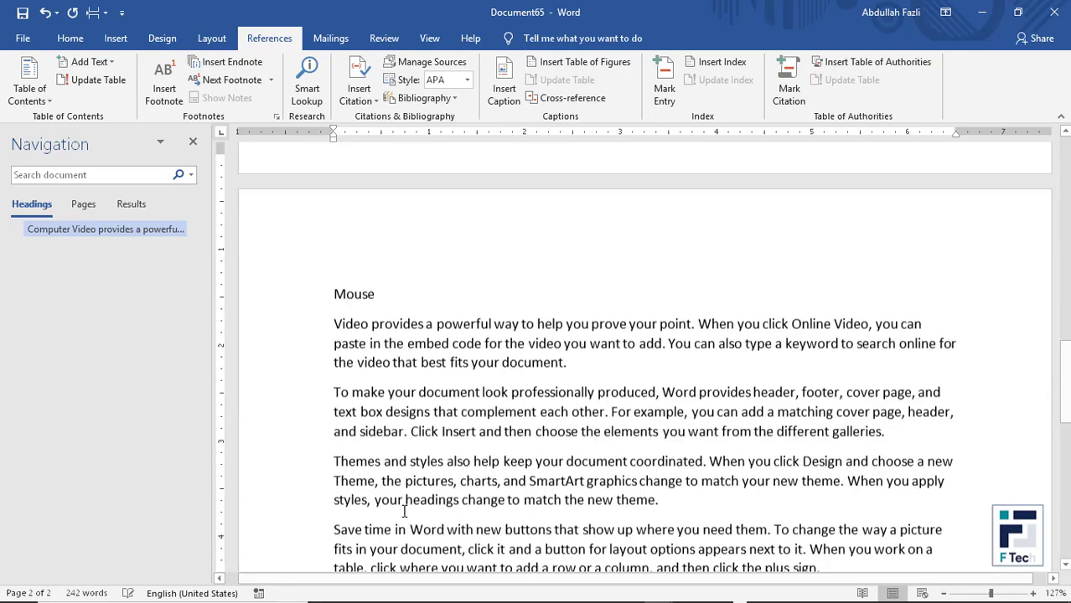
- Make Mouse a Level 1 heading, then jump to Computer and Mouse in the Navigation pane
scroll(361, 335, "up", 3)
double_click(328, 302)
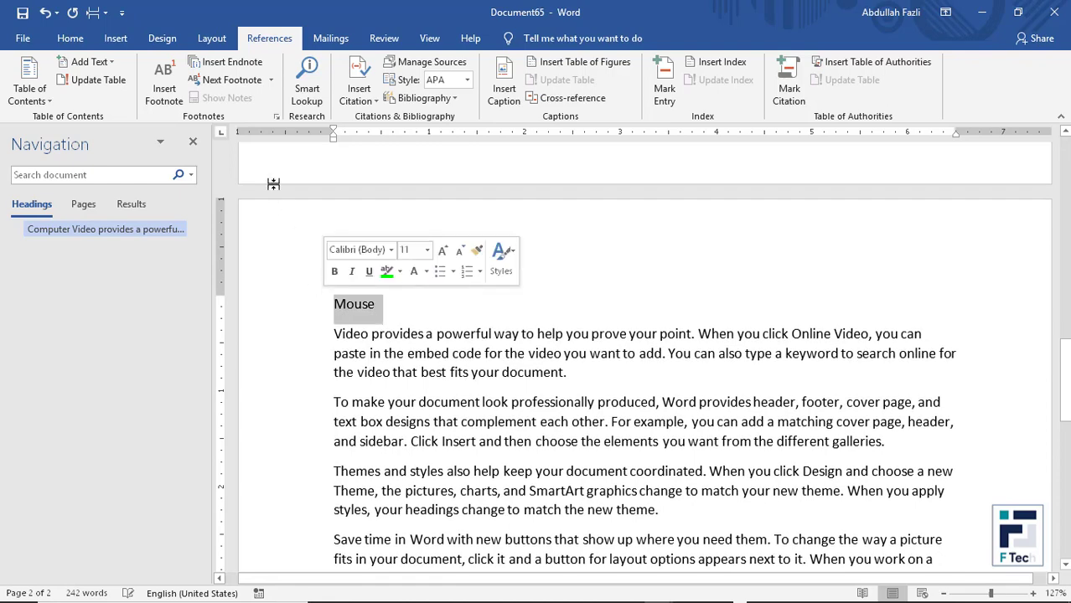
left_click(89, 62)
left_click(86, 107)
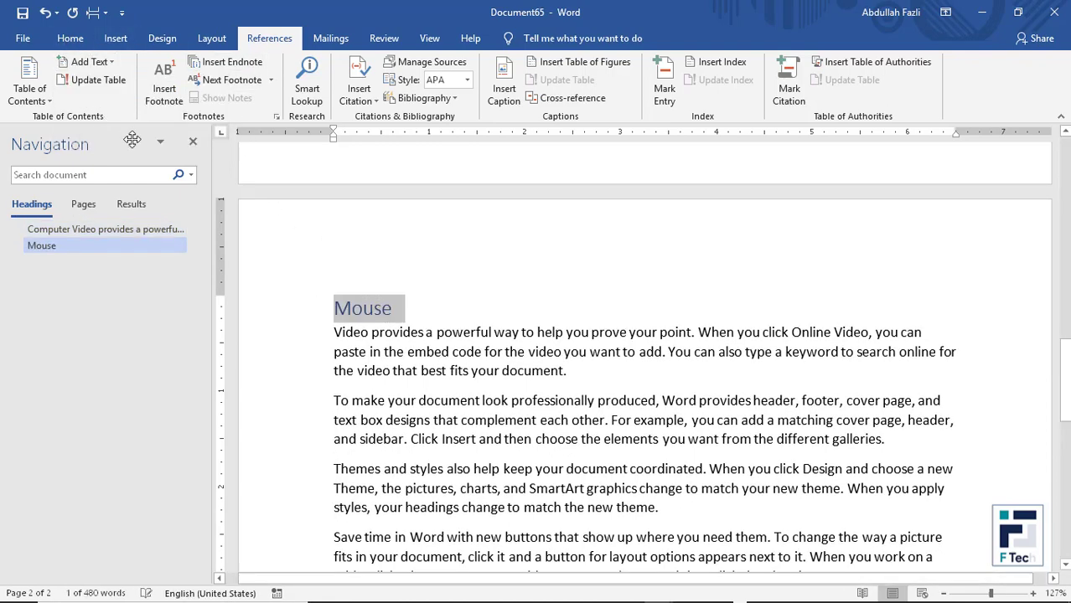
scroll(339, 322, "up", 2)
left_click(96, 229)
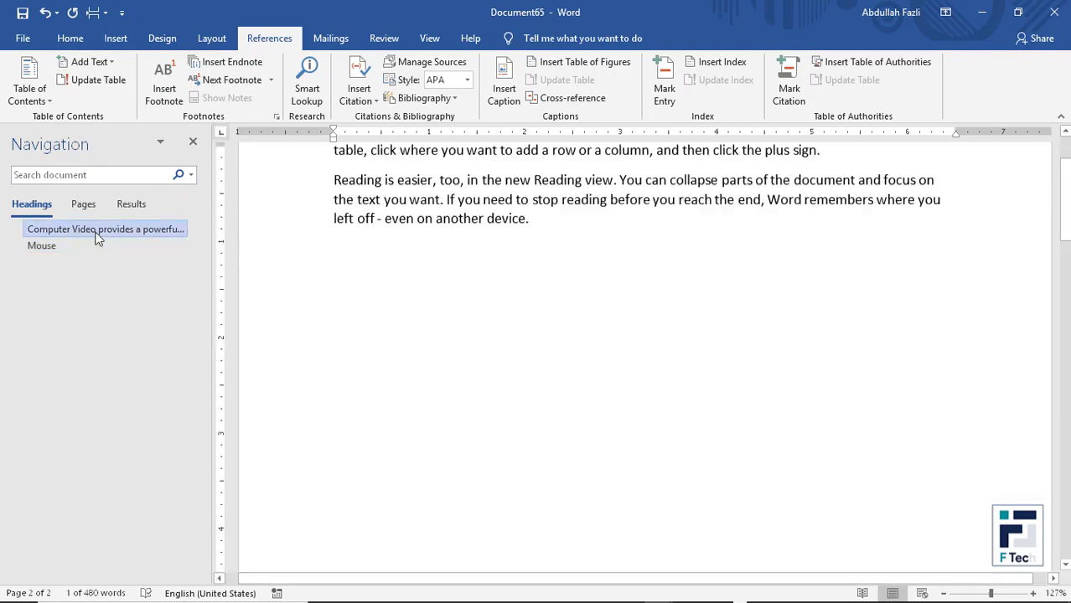
left_click(95, 247)
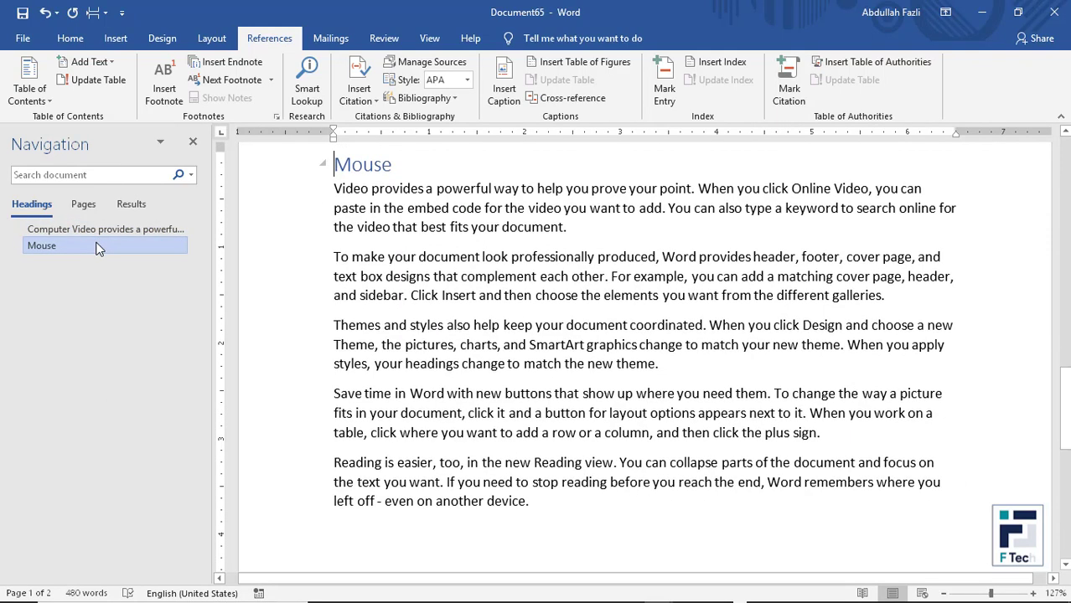
- Search the document for 'document', highlighting 10 matches
left_click(84, 204)
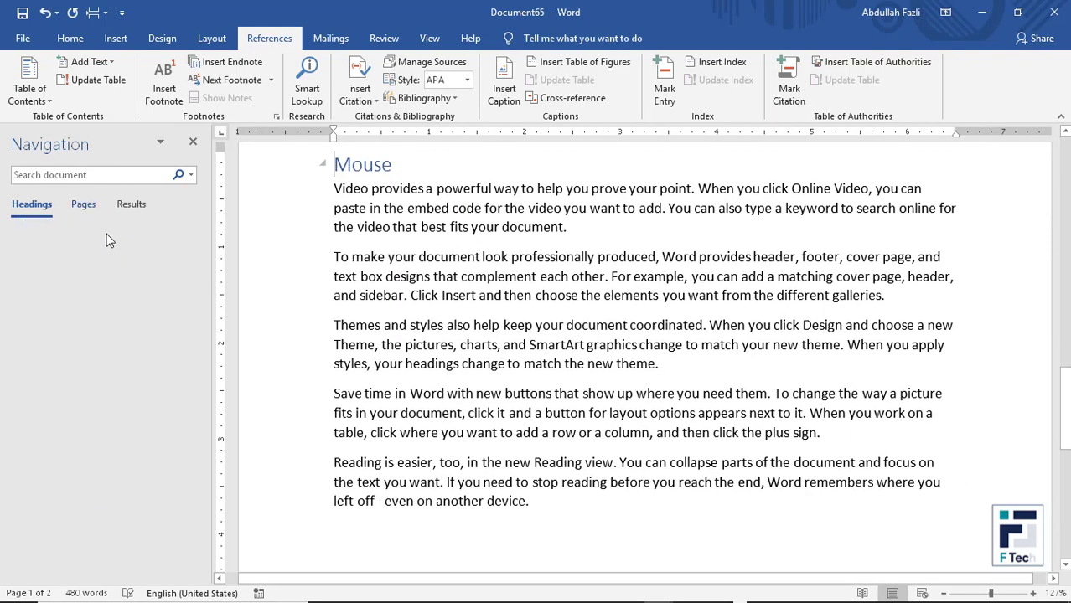
left_click(119, 213)
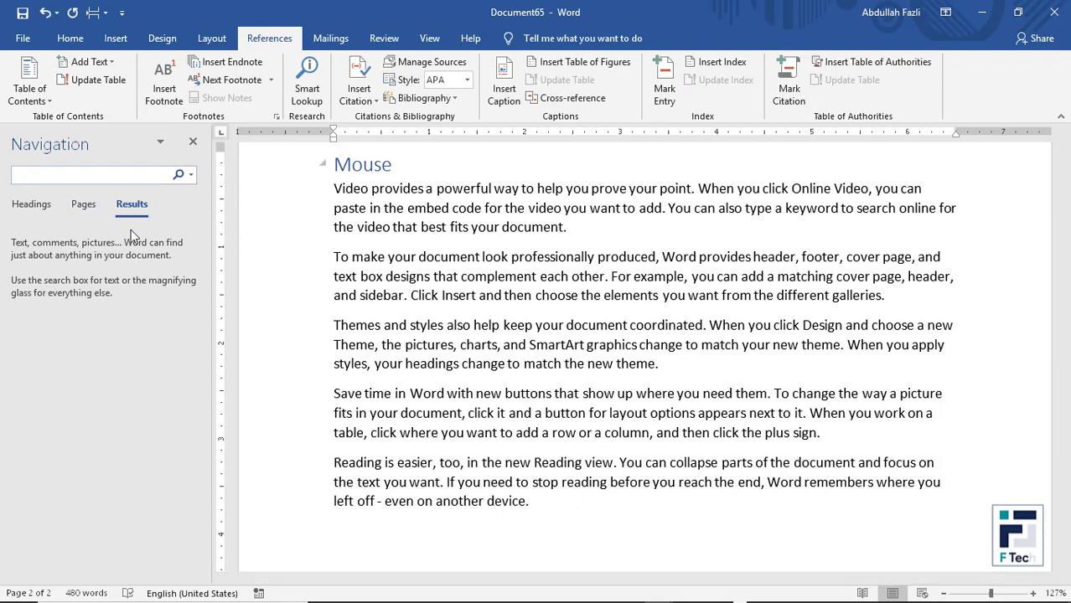
type("document")
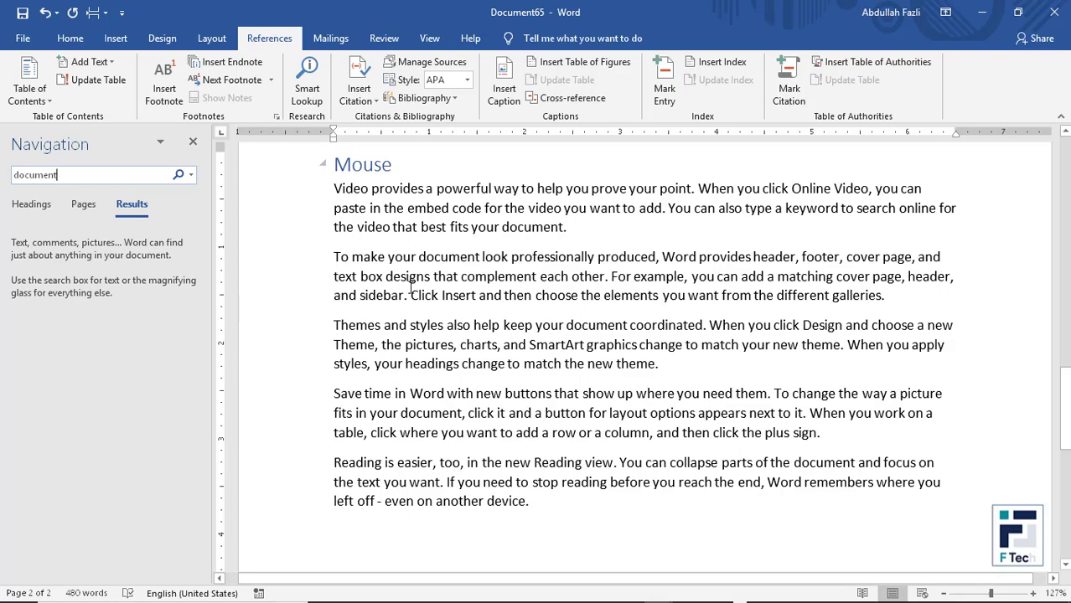
key("Return")
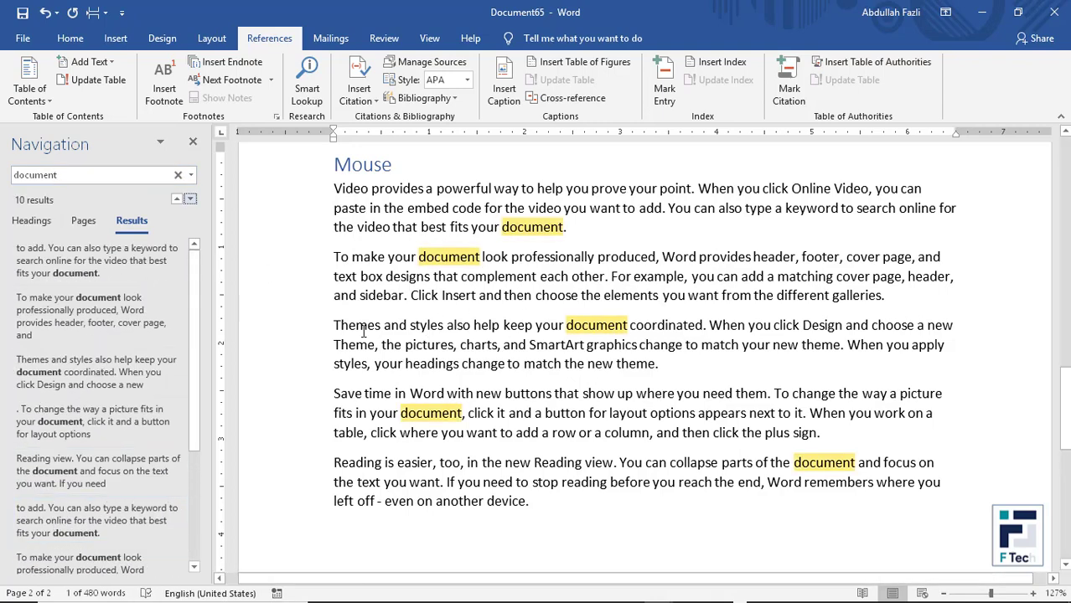
- From the Headings list, jump to the Computer section and back to Mouse
left_click(38, 225)
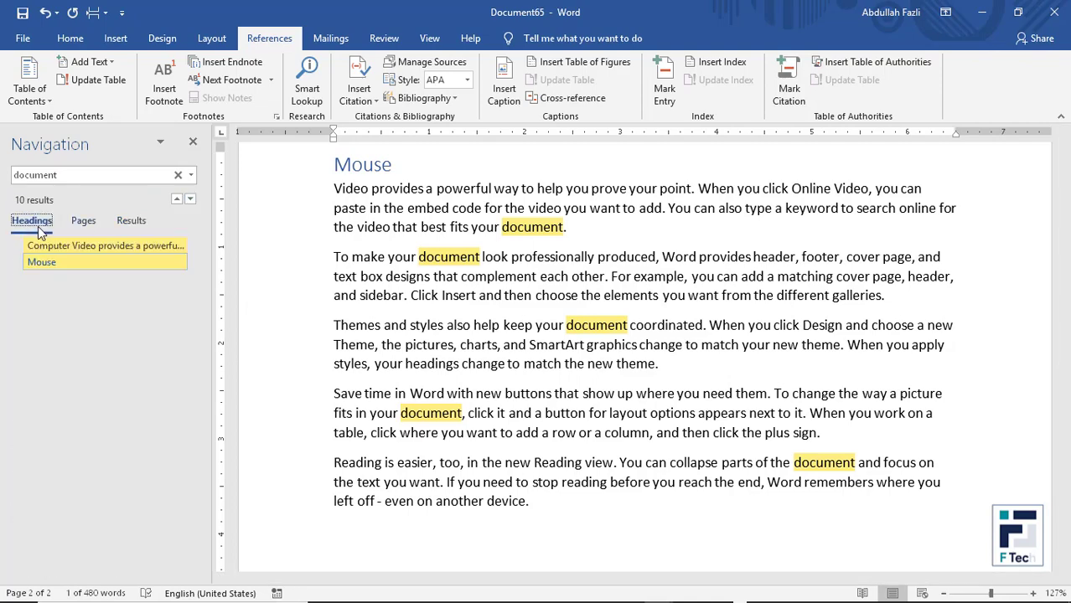
left_click(91, 254)
left_click(125, 263)
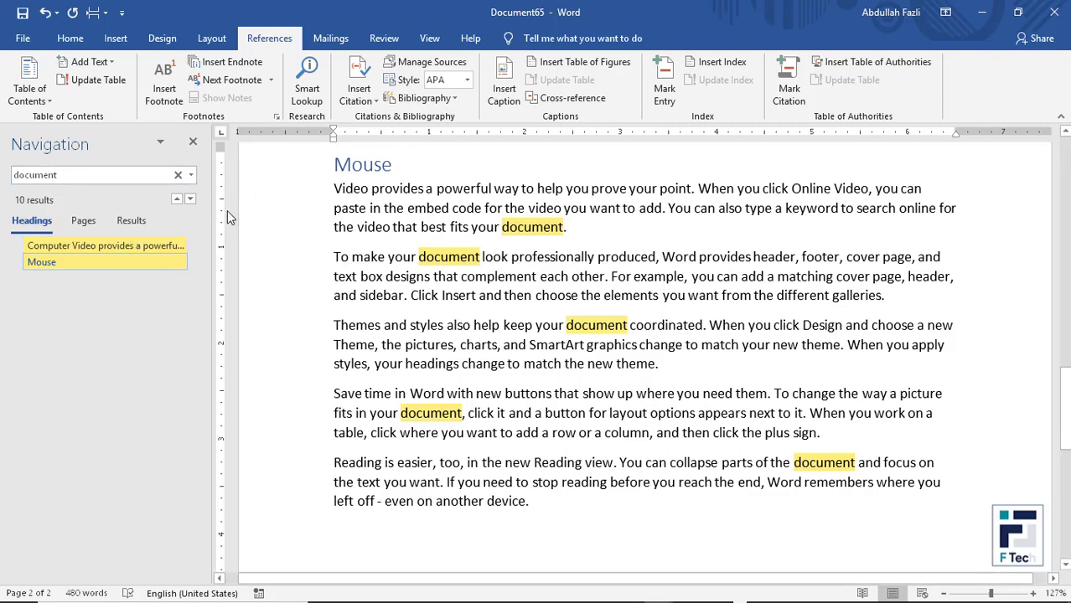
- Hide the Navigation Pane and set zoom to 100%, then 200%, via the Zoom dialog
left_click(429, 38)
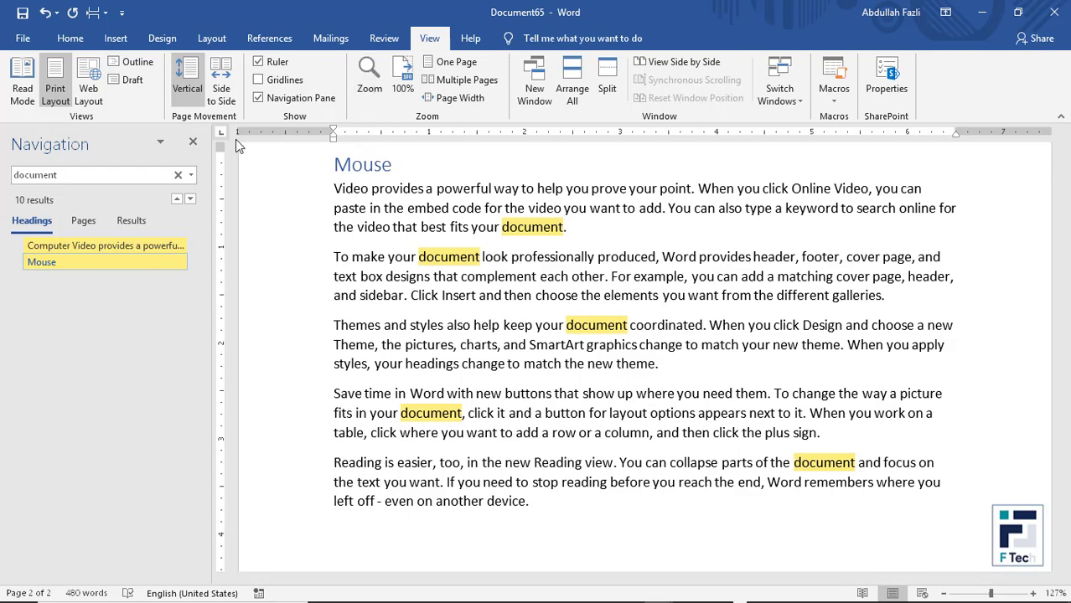
left_click(194, 144)
left_click(369, 79)
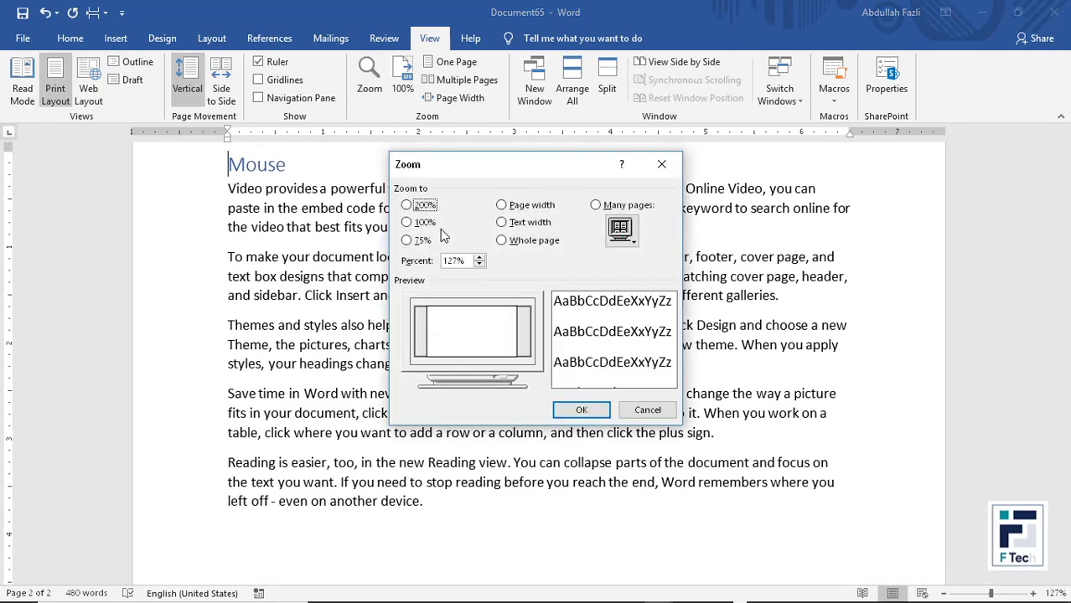
left_click(408, 222)
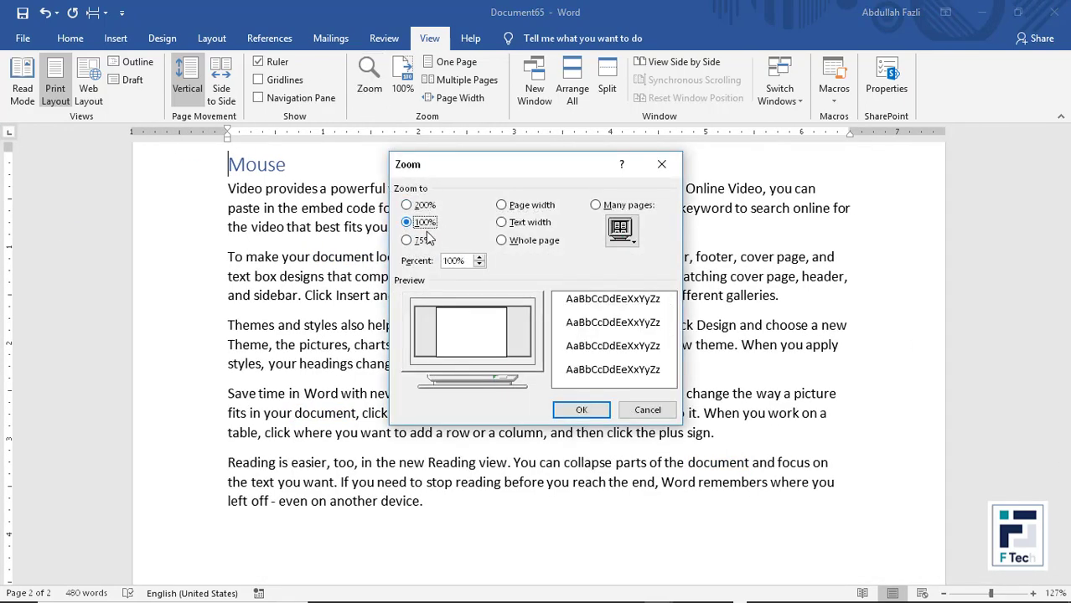
left_click(578, 409)
left_click(369, 79)
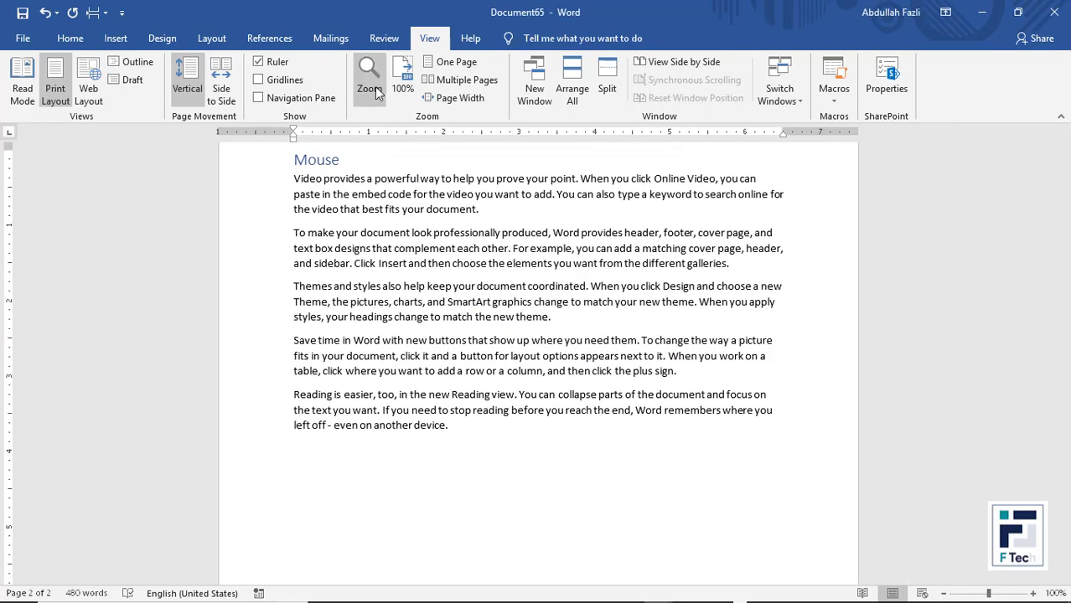
left_click(407, 205)
left_click(578, 410)
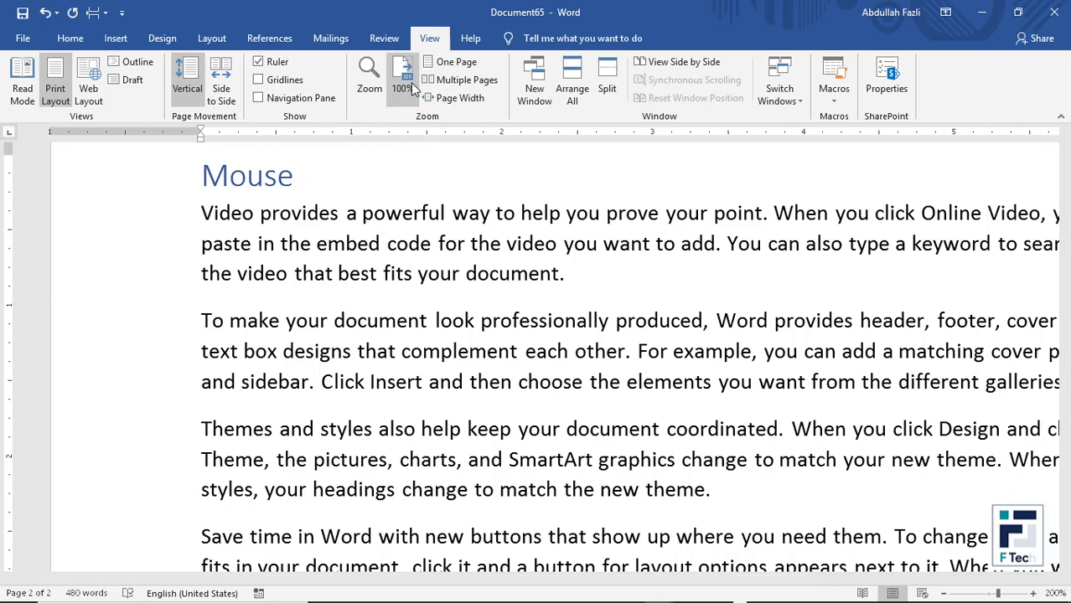
- Reset zoom to 100%, then view One Page and Multiple Pages
left_click(411, 82)
left_click(451, 61)
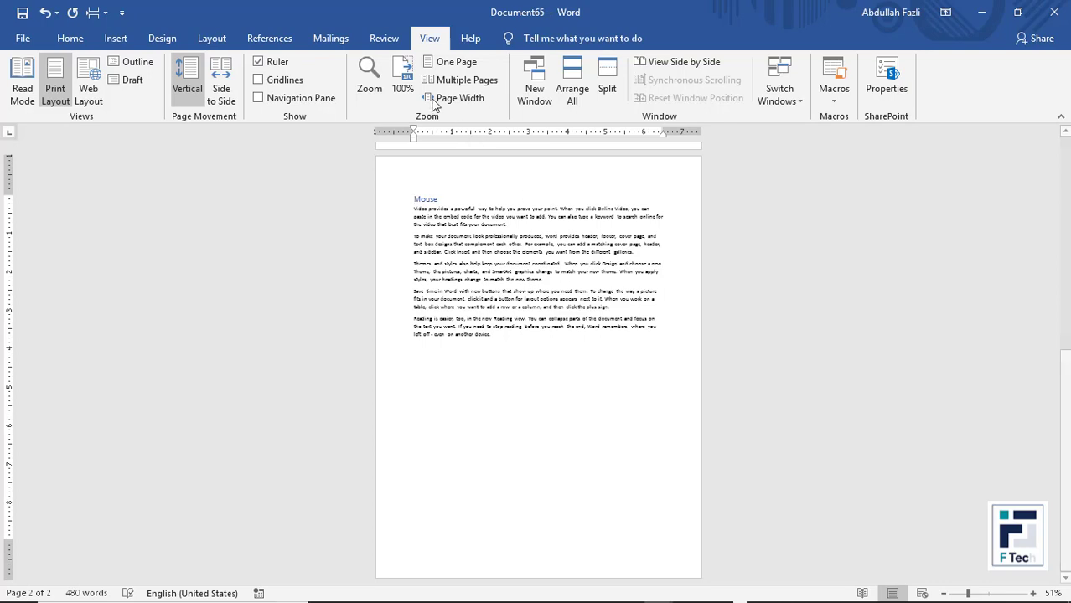
left_click(462, 80)
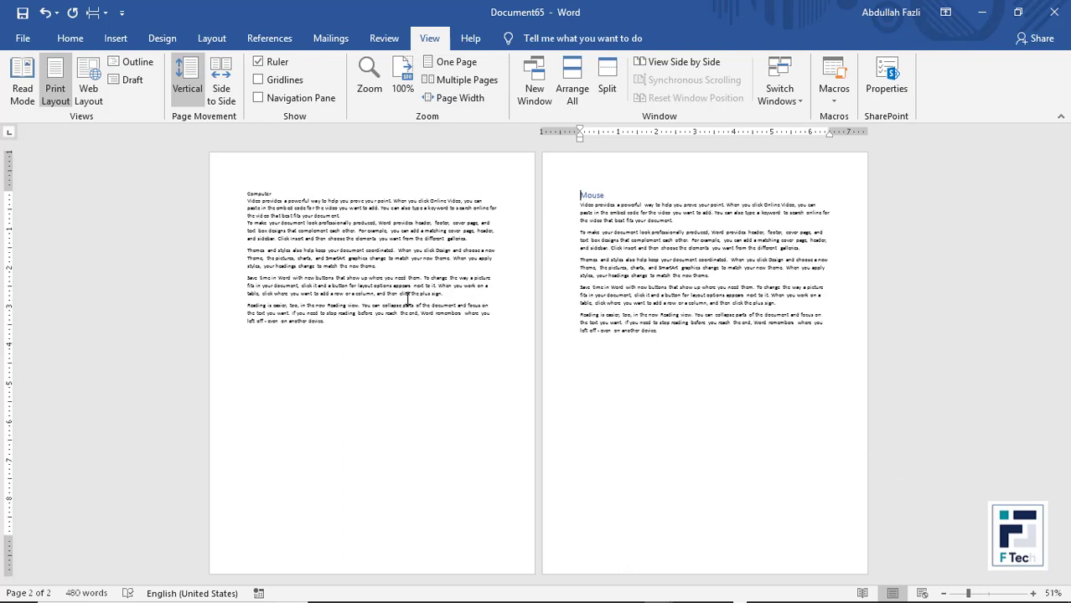
- Expand =rand(30) into paragraphs on page 2, view at Page Width, and create Document66
left_click(499, 376)
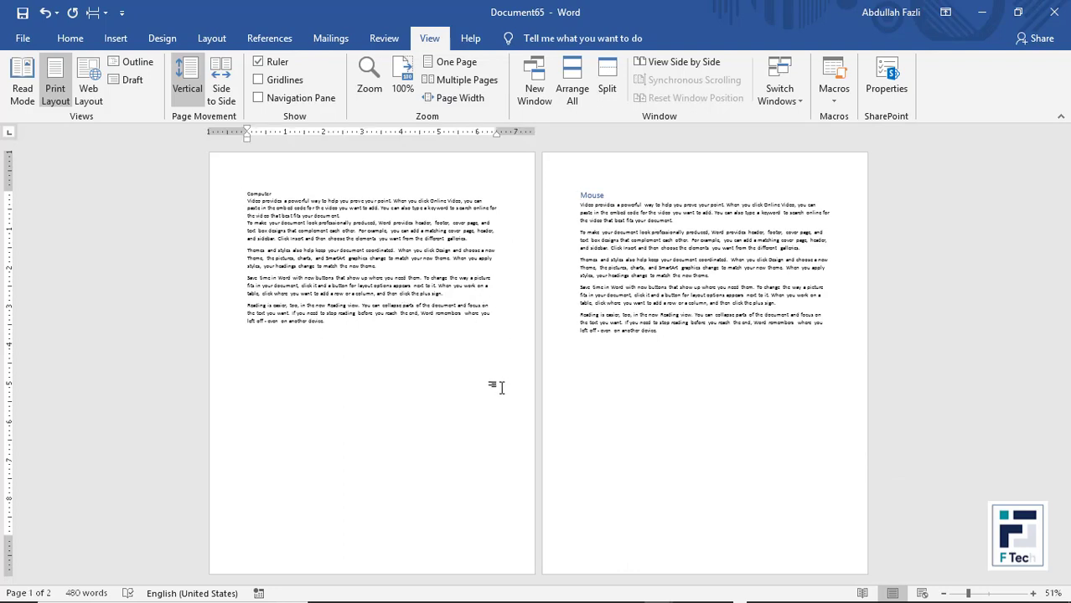
key("Return")
type("=rand(10)")
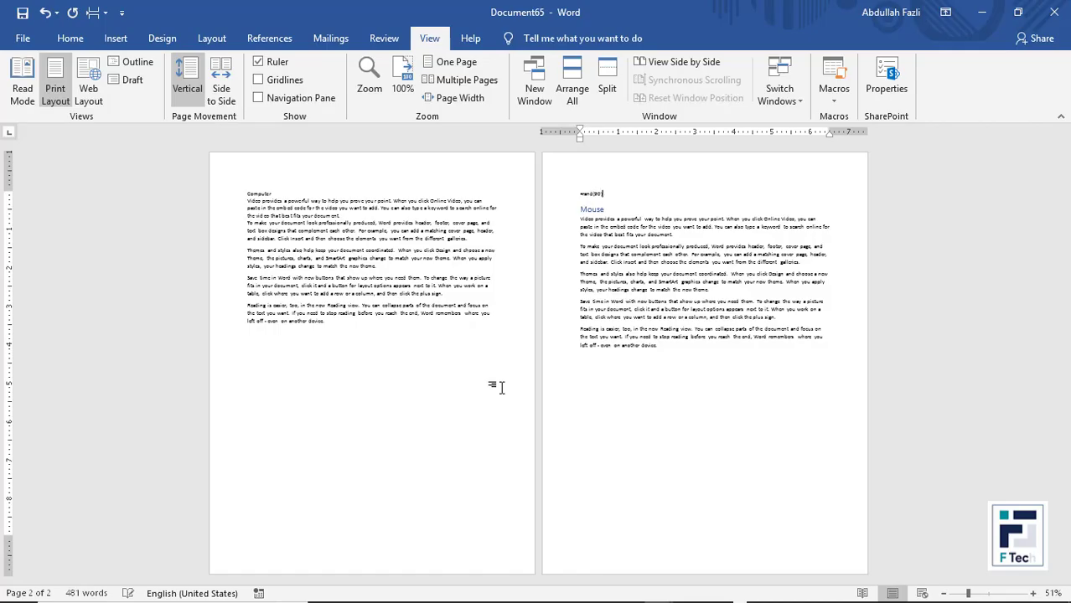
key("Return")
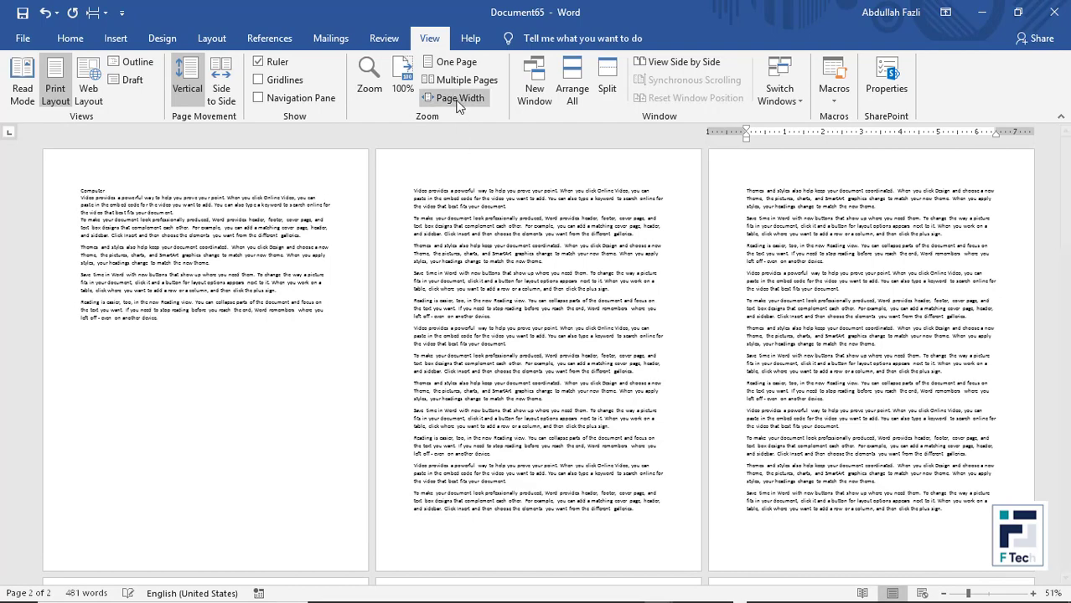
left_click(460, 98)
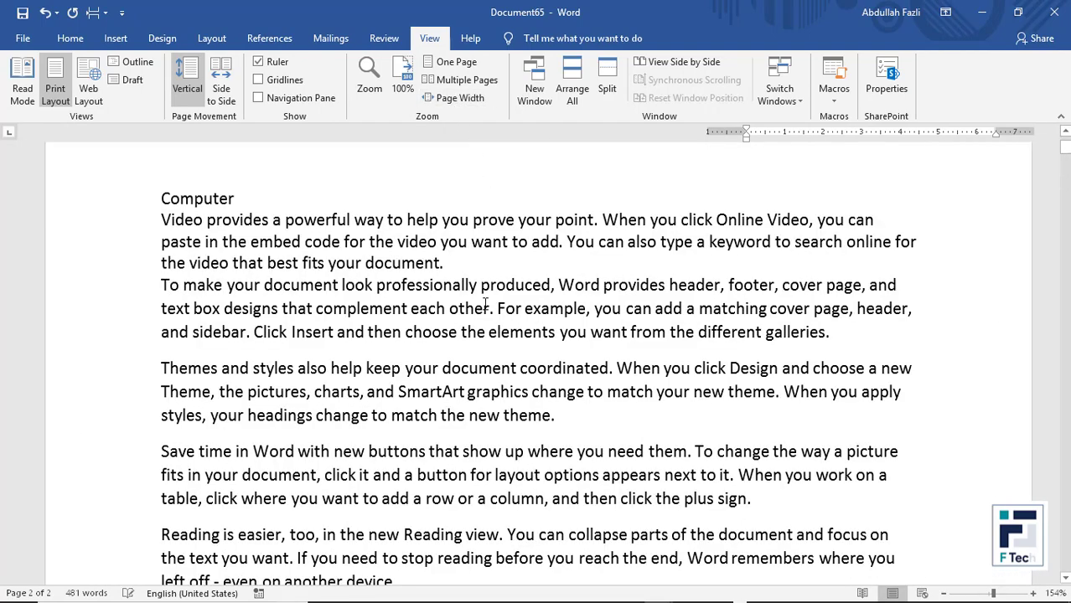
left_click(570, 244)
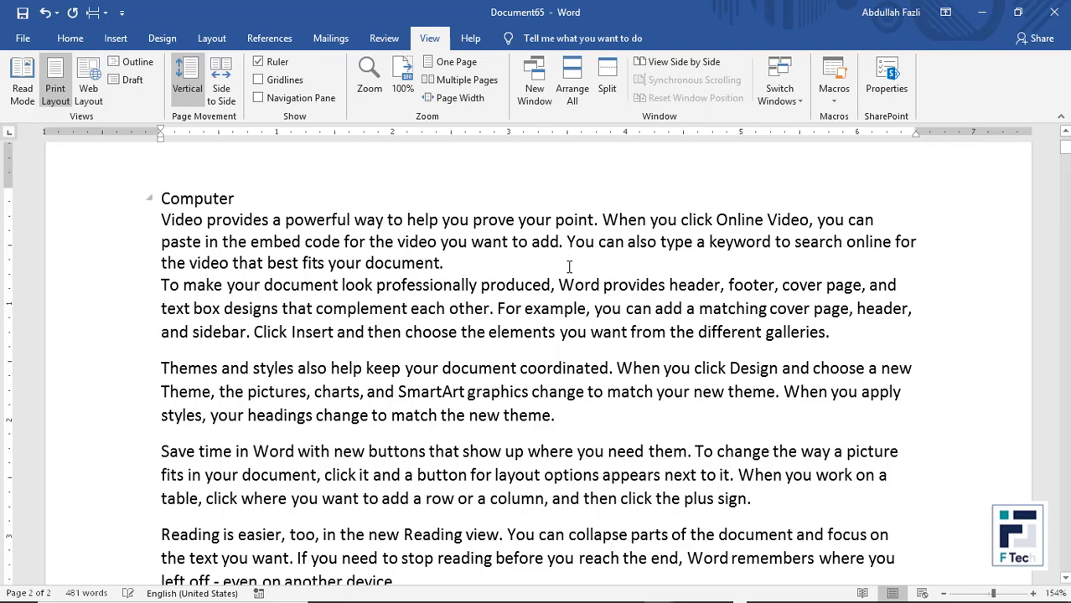
key("ctrl+n")
- Fill the blank document with five paragraphs of sample text using =rand()
left_click(429, 38)
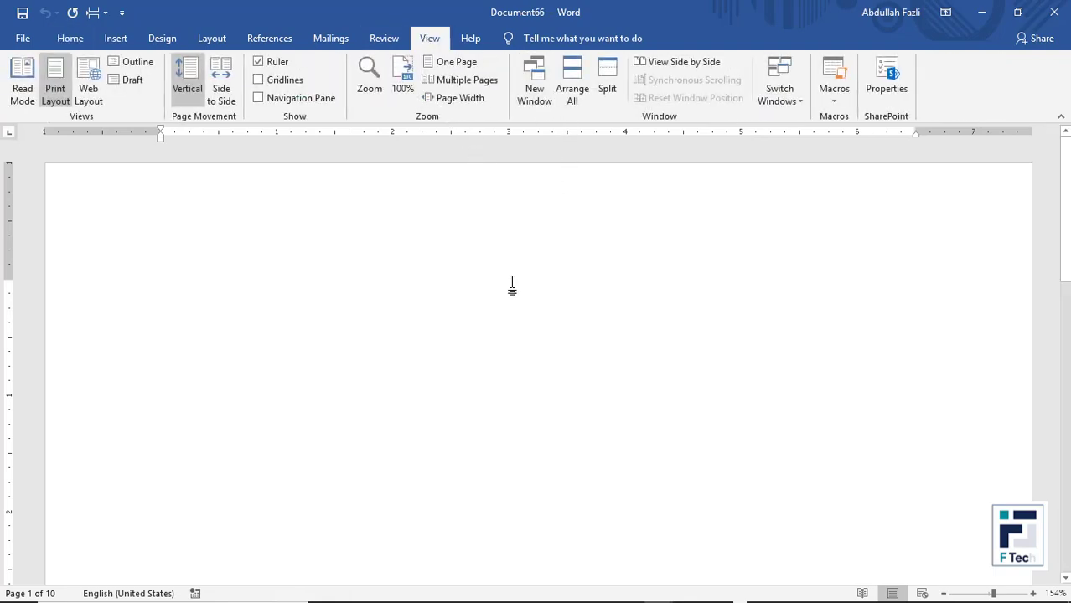
type("=rand(")
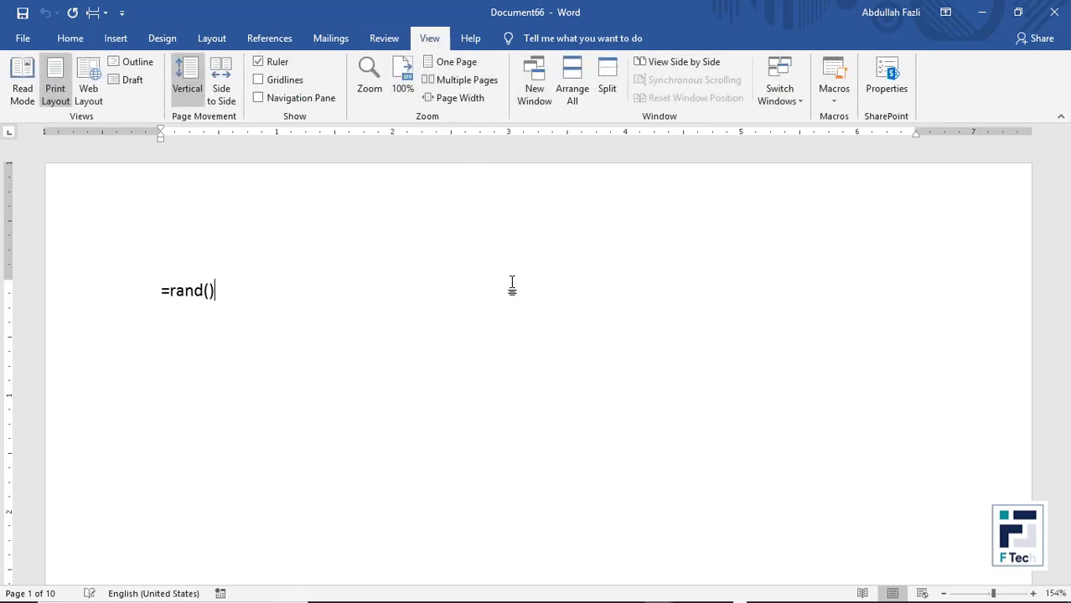
key("Return")
scroll(510, 280, "up", 2)
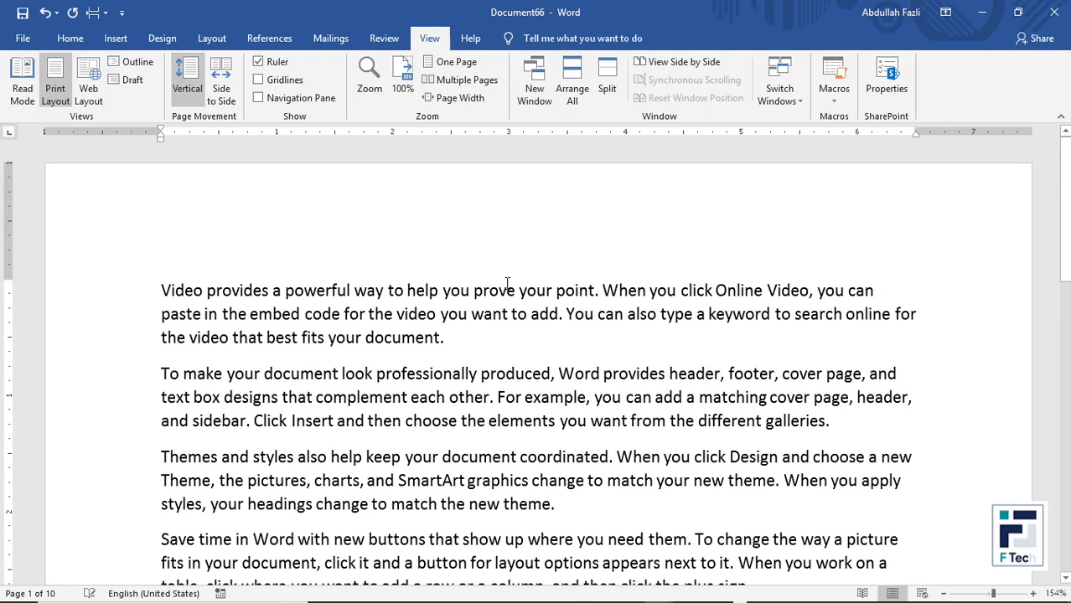
- Open Document66 in an additional window from the View tab
left_click(534, 80)
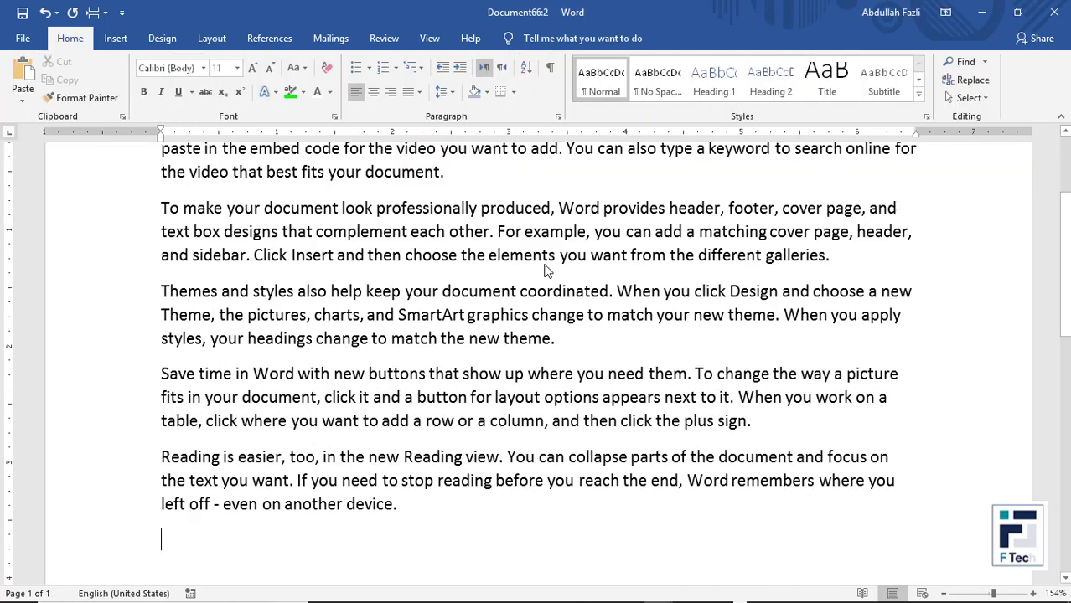
left_click(429, 38)
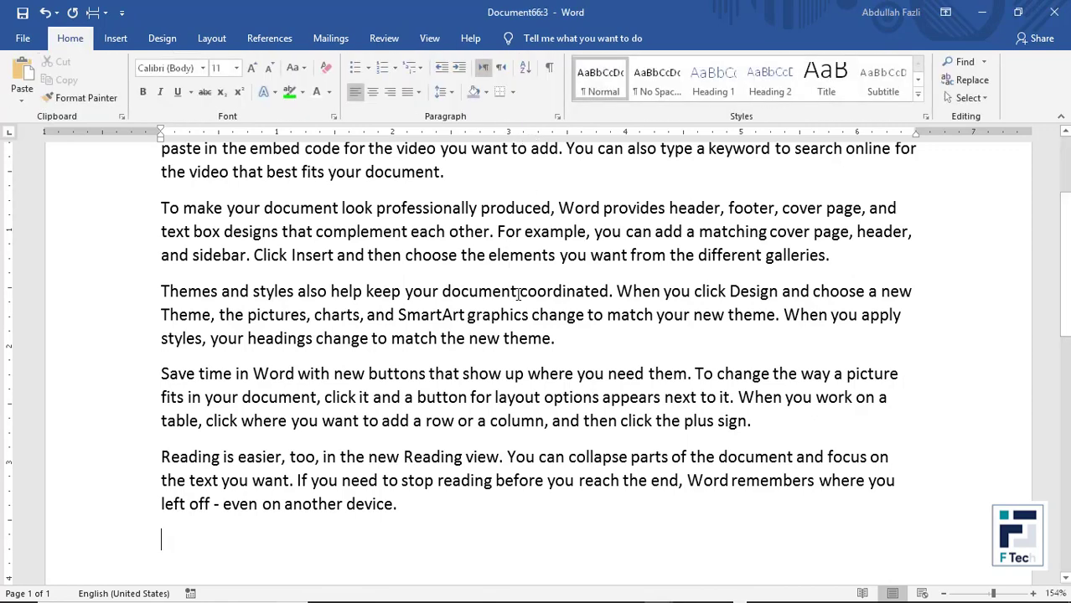
mouse_move(670, 597)
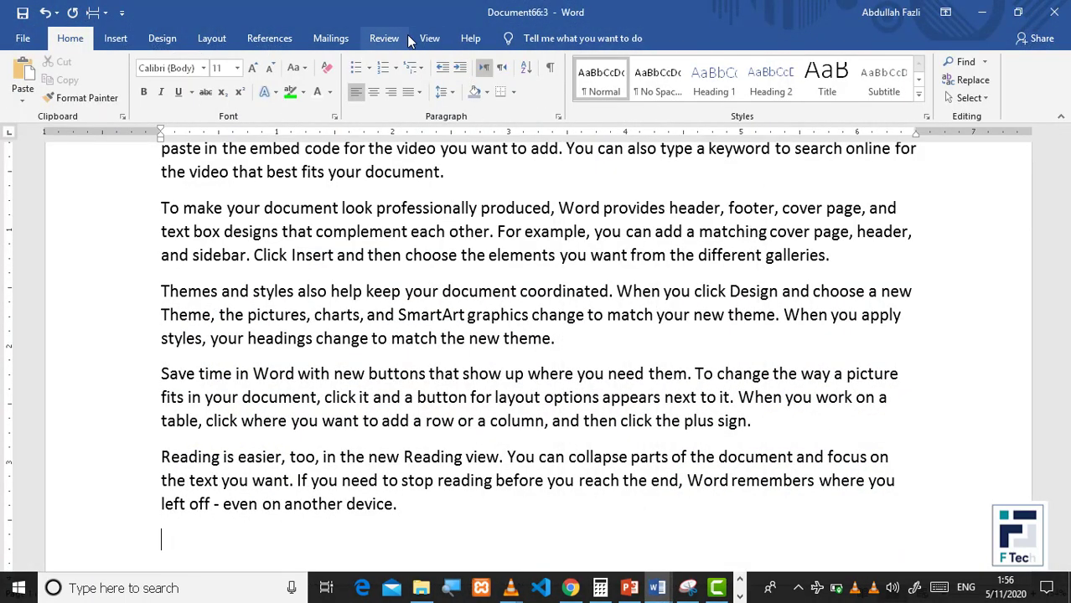
- Tile all Document66 windows with Arrange All, then maximize the Document66:1 window
left_click(406, 37)
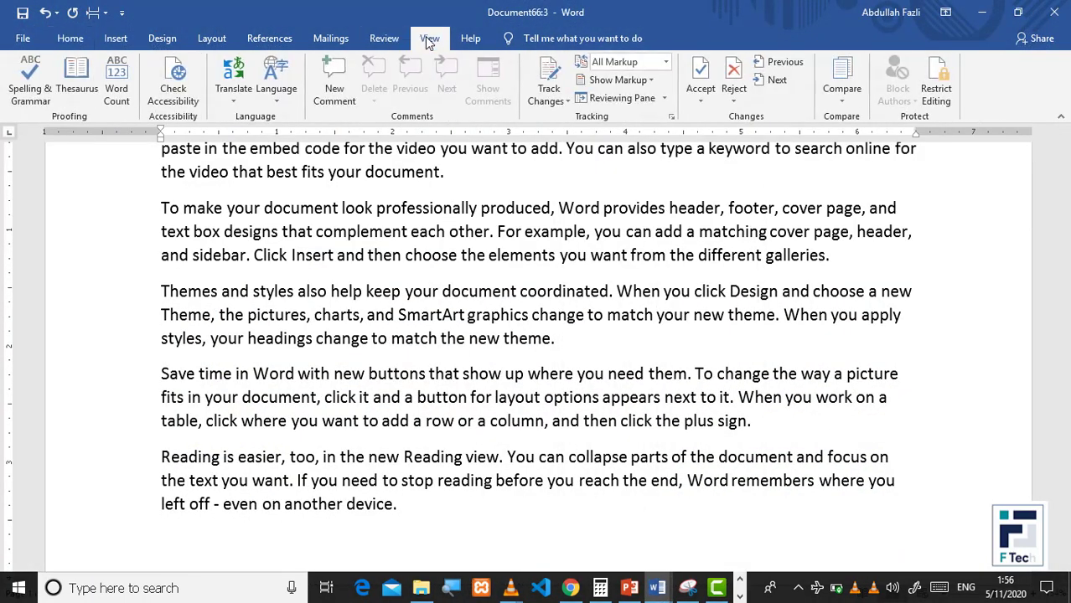
left_click(428, 38)
left_click(572, 88)
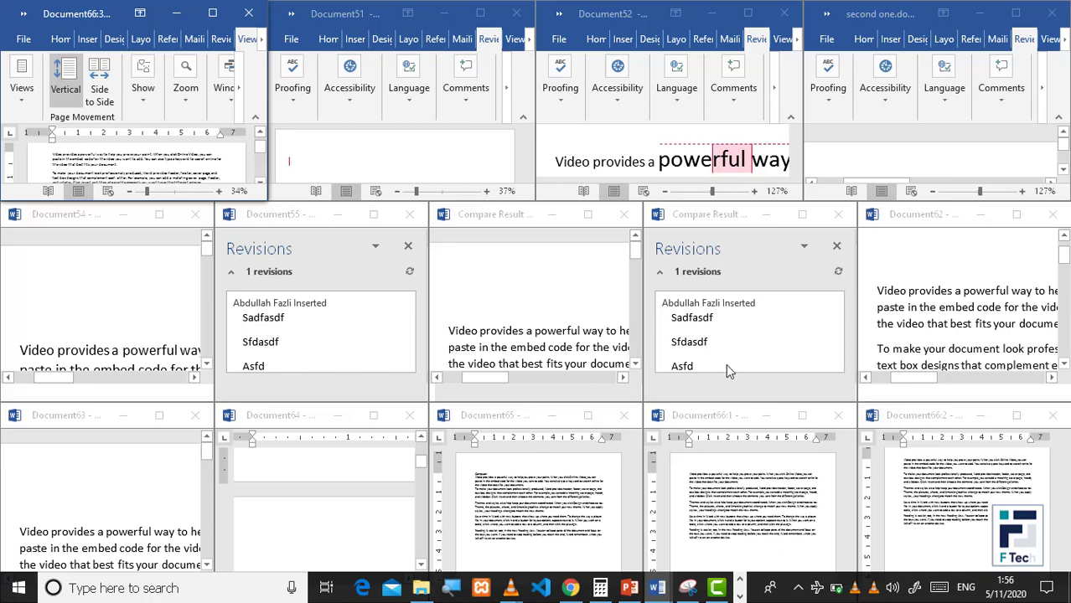
left_click(757, 494)
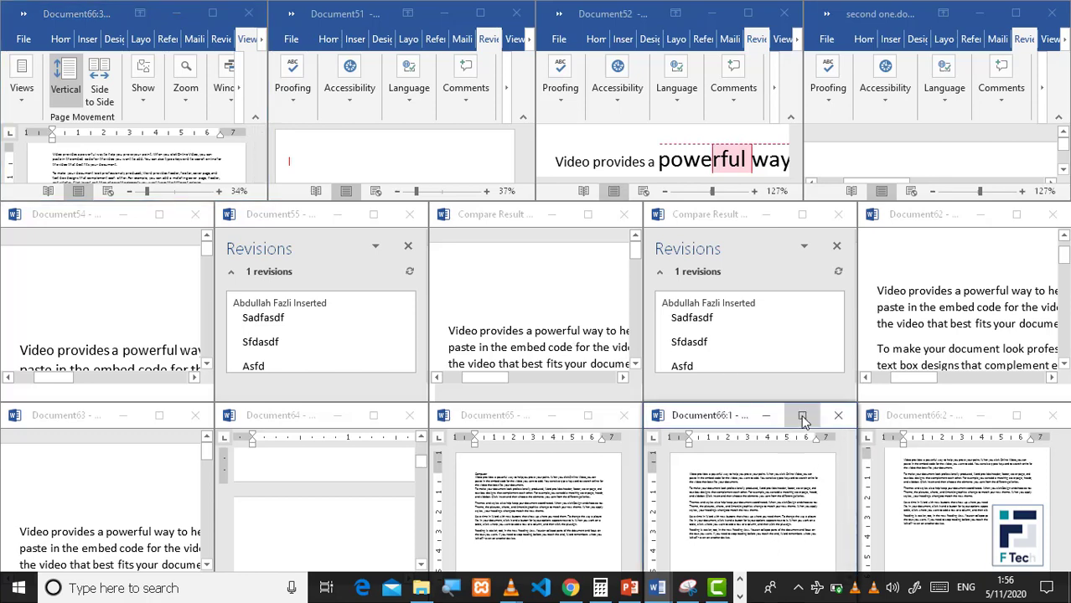
left_click(801, 416)
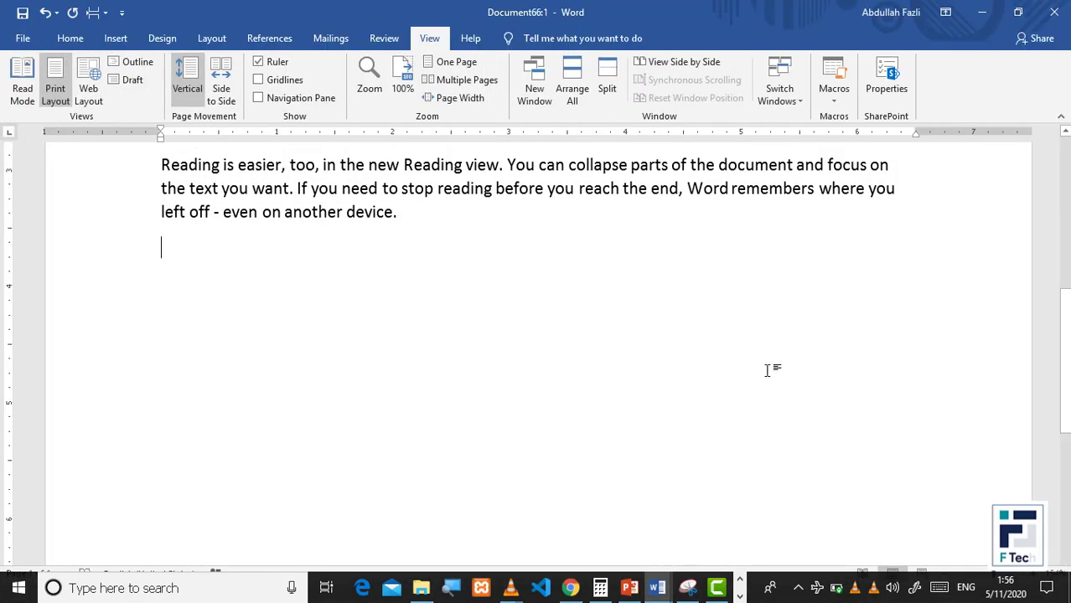
- Split Document66:1 into two panes and drag the divider upward
scroll(657, 292, "up", 5)
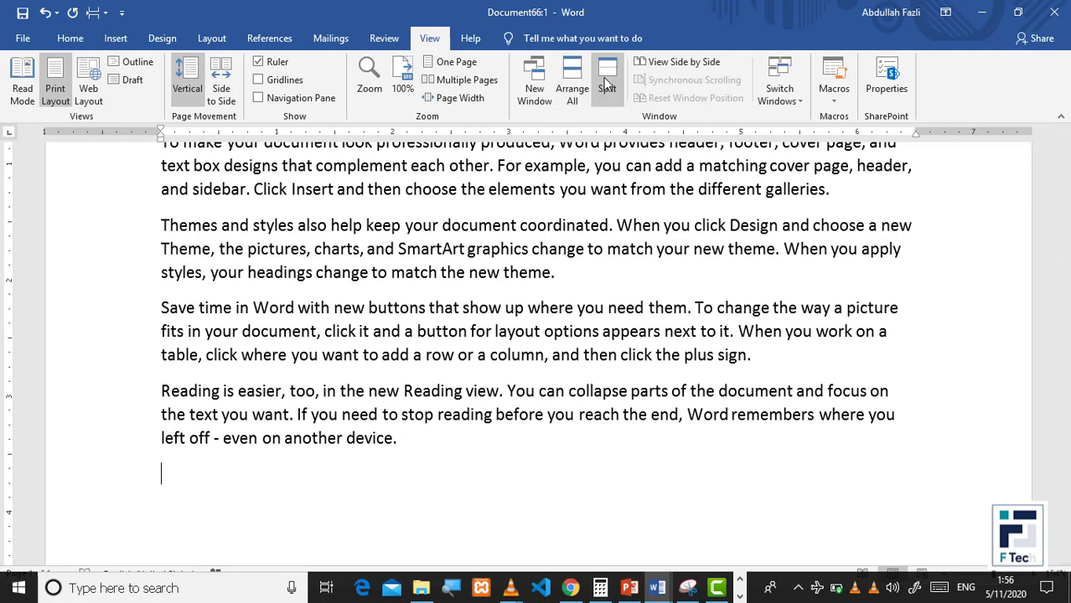
left_click(607, 88)
left_click(575, 352)
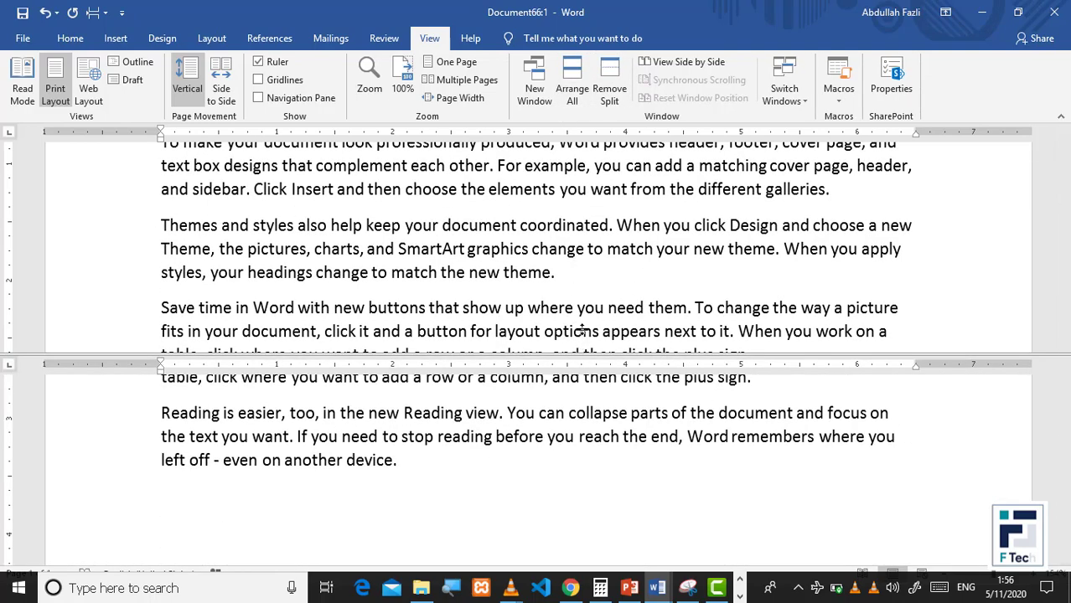
left_click_drag(582, 331, 582, 257)
scroll(560, 239, "down", 1)
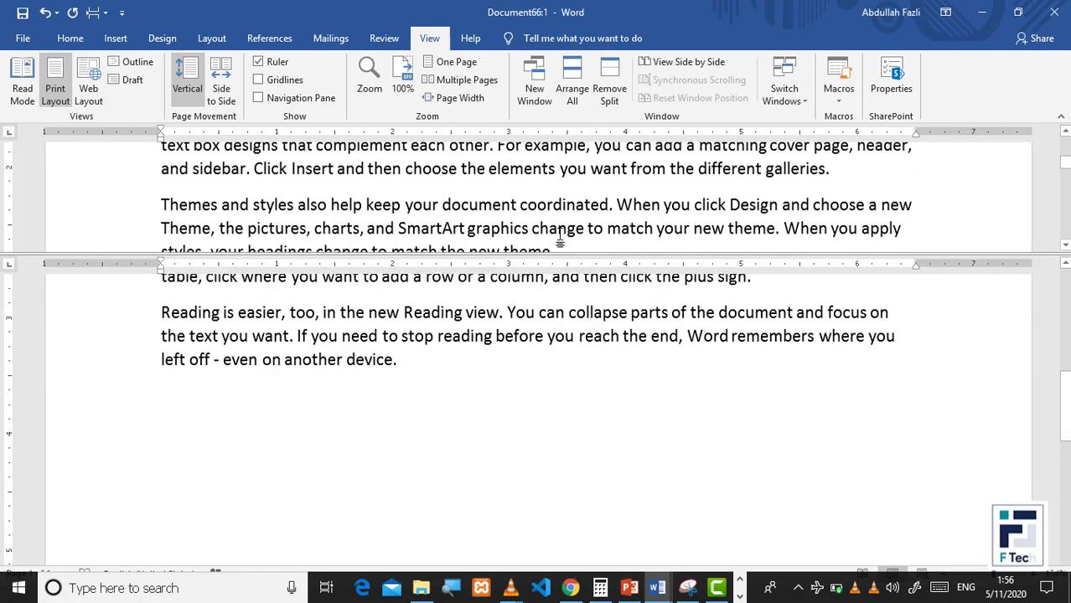
scroll(553, 230, "down", 3)
scroll(532, 214, "down", 2)
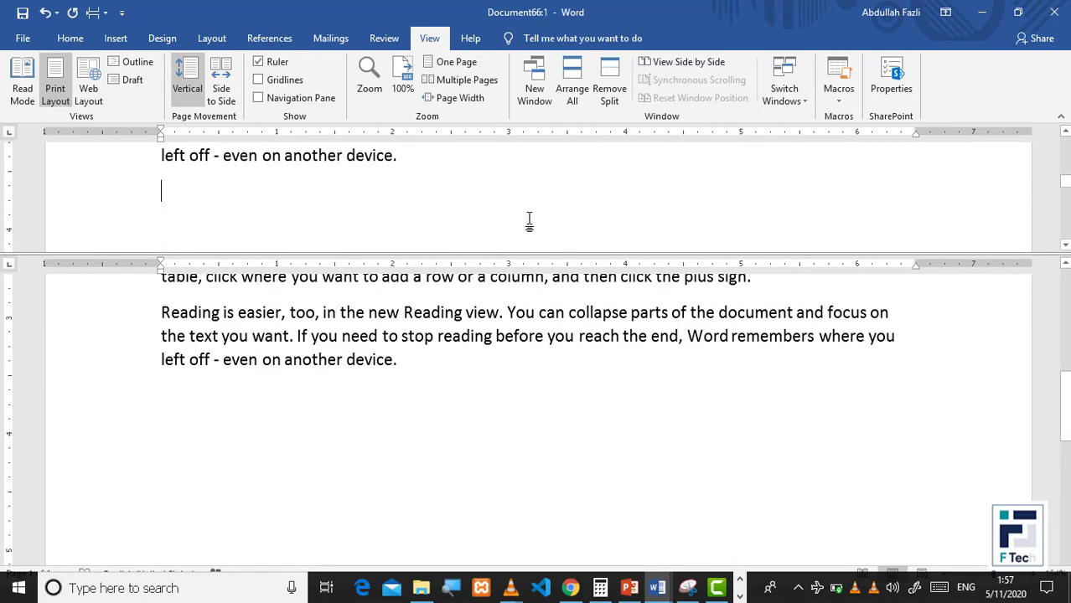
- Type the new lines sdfasdf, sadfsadfasdf and asdfasdf into the document
type("sdfasdf")
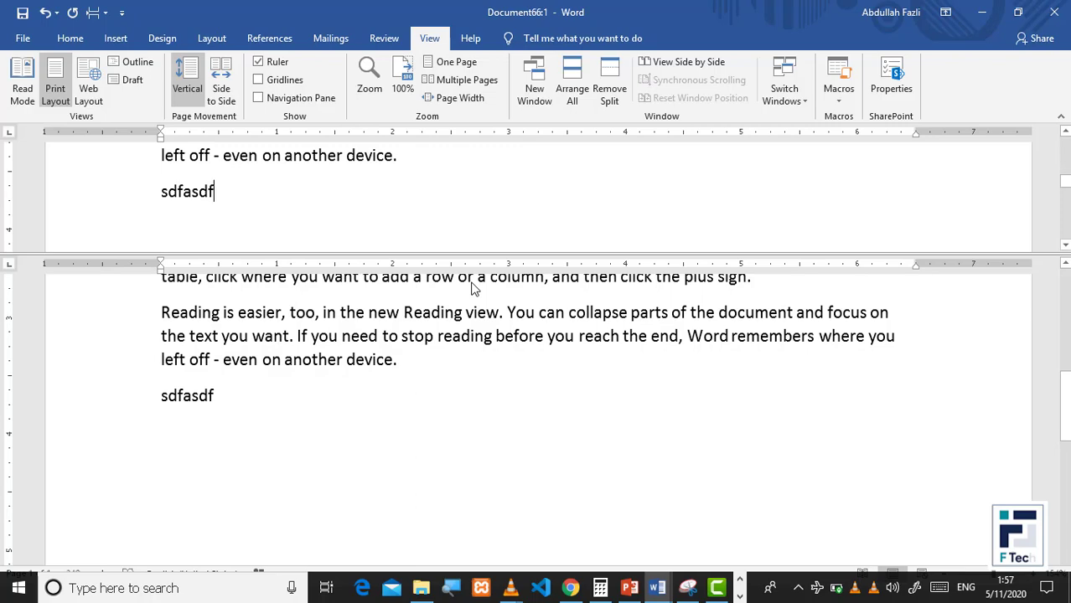
scroll(486, 343, "up", 6)
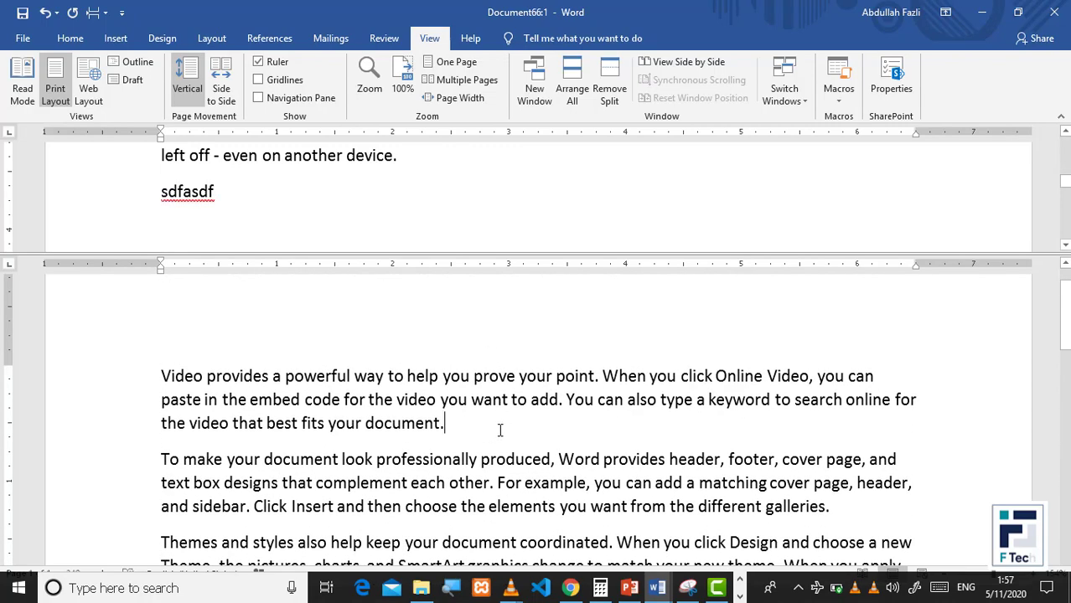
key("Return")
type("sadfsadfasdf")
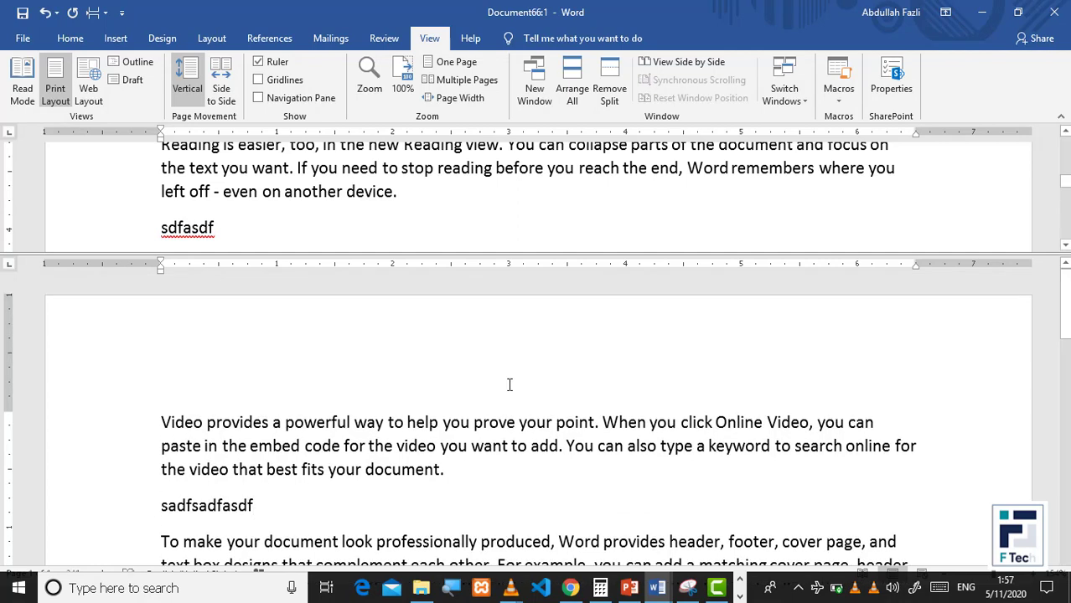
scroll(462, 210, "down", 2)
scroll(452, 216, "up", 1)
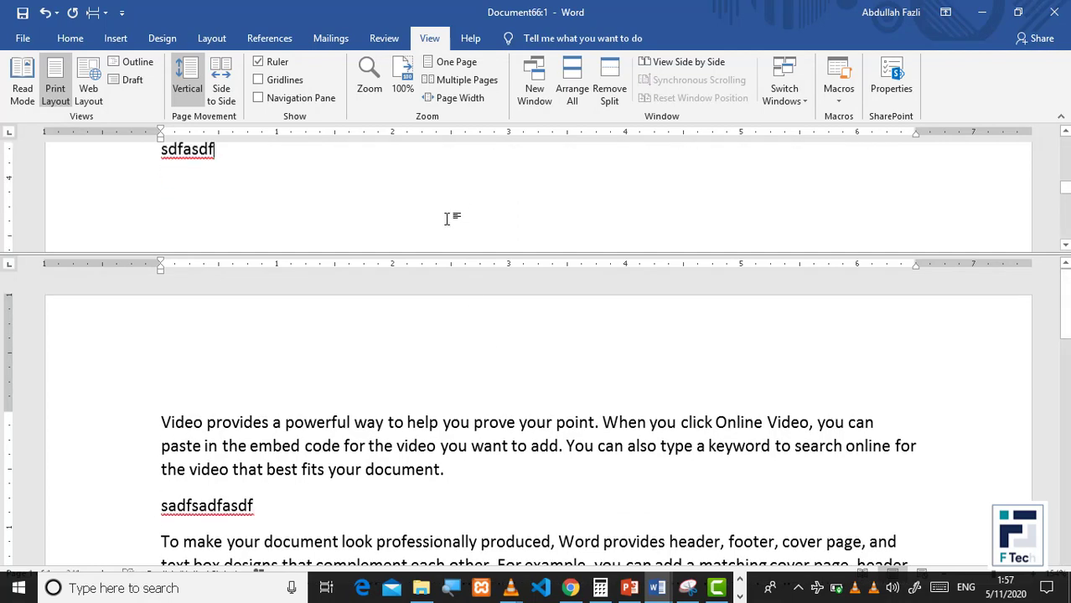
scroll(448, 220, "up", 1)
key("Return")
type("asdfasd")
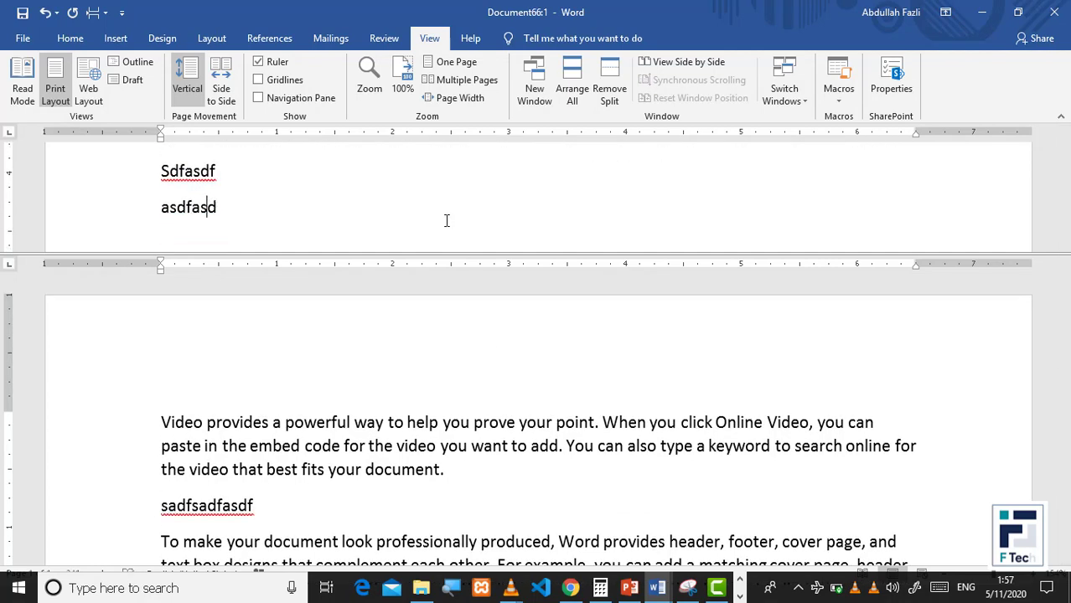
type("f")
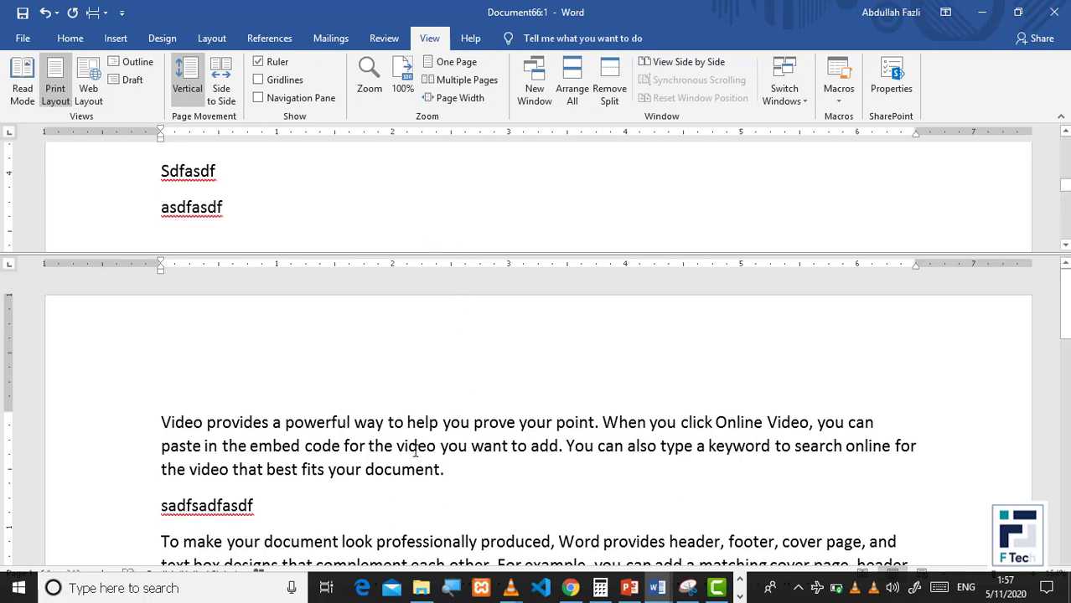
- Append asdfsadf to a filler line, undo the pasted paragraphs, then type sdfsf
scroll(425, 463, "down", 3)
left_click(349, 394)
type("asdfsa")
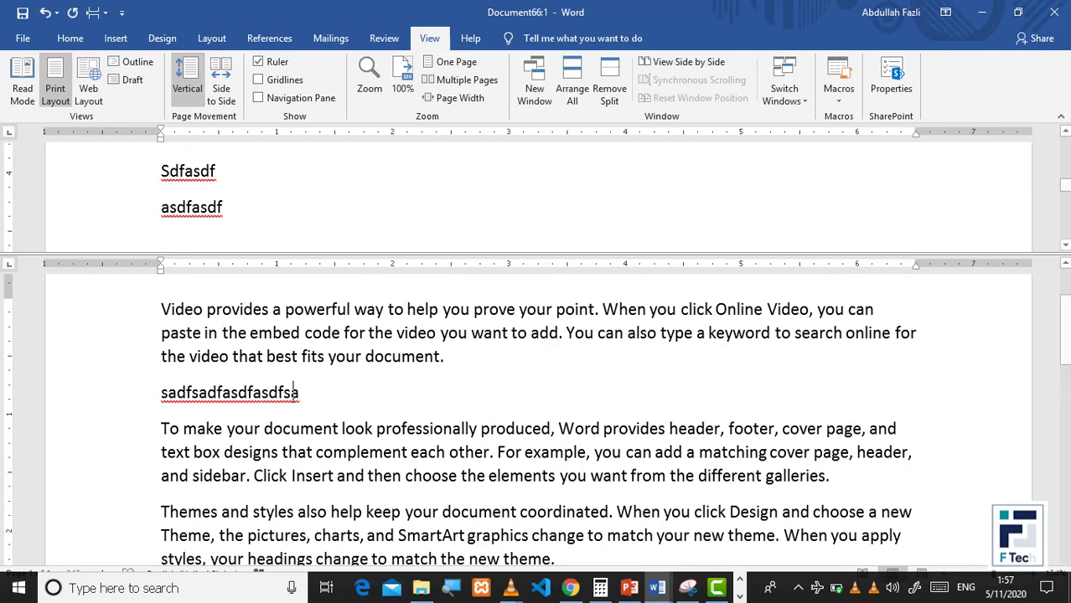
type("df")
scroll(348, 402, "down", 1)
key("ctrl+z")
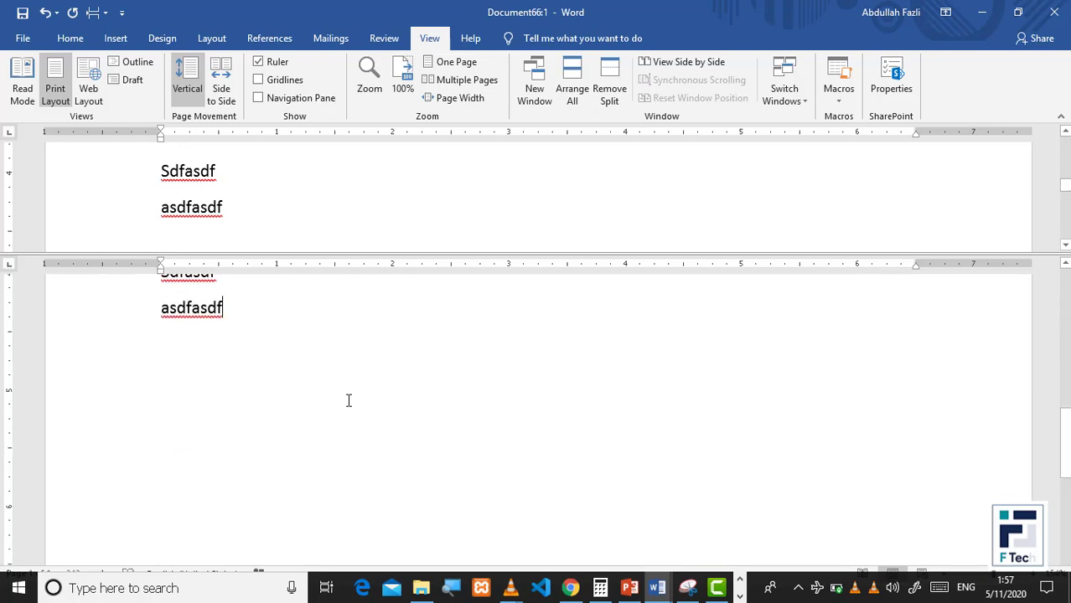
type("sdfsf")
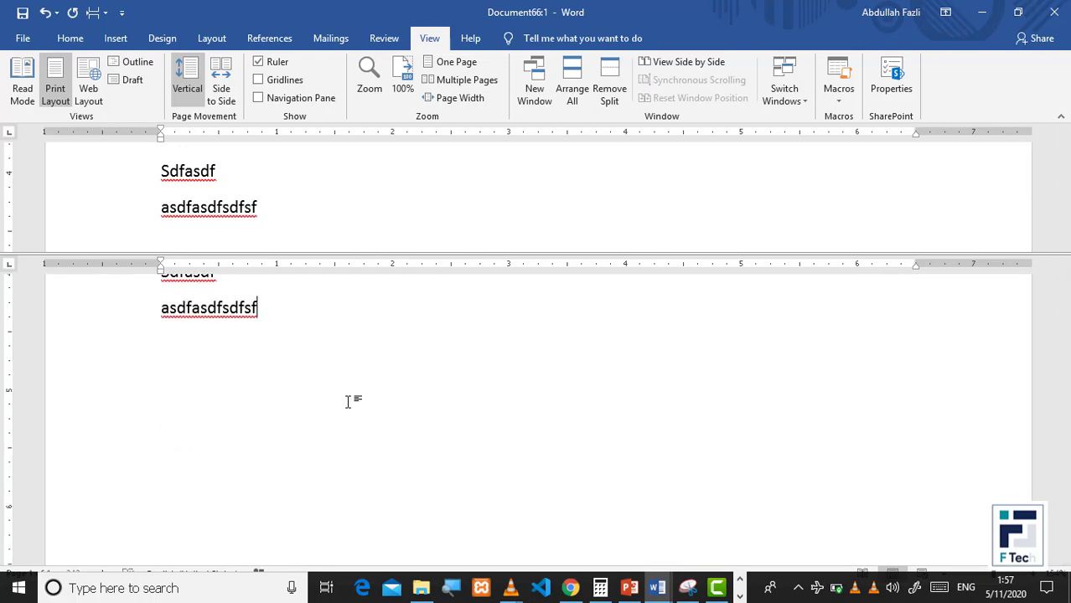
- Append asfsdfsadf and sdfsadfsadfsadf to line ends in the upper and lower panes
scroll(348, 401, "up", 4)
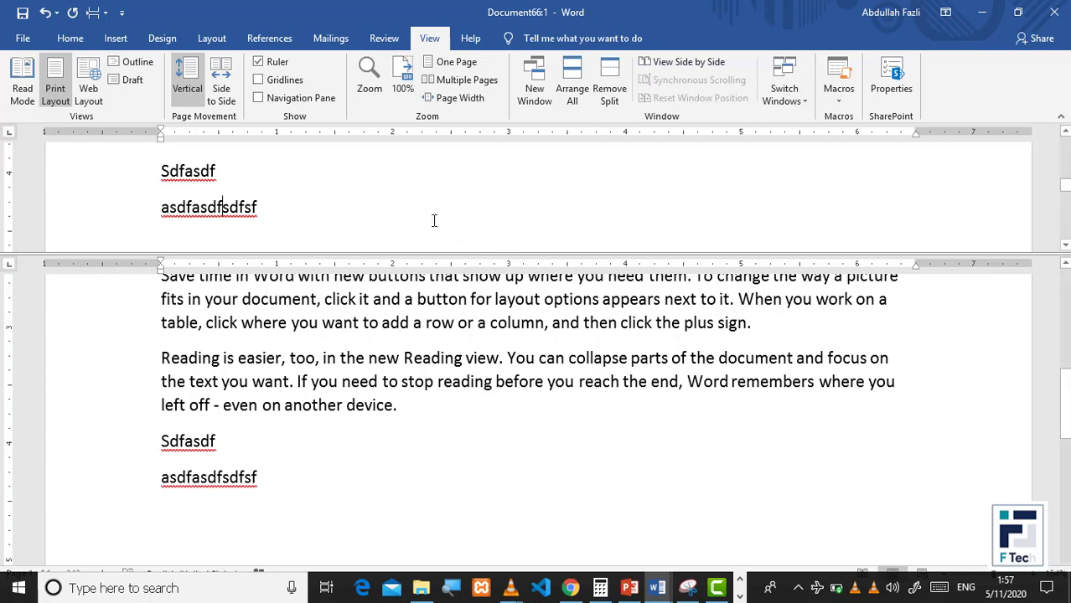
scroll(433, 221, "up", 5)
scroll(433, 220, "up", 5)
scroll(434, 221, "up", 5)
scroll(434, 220, "down", 5)
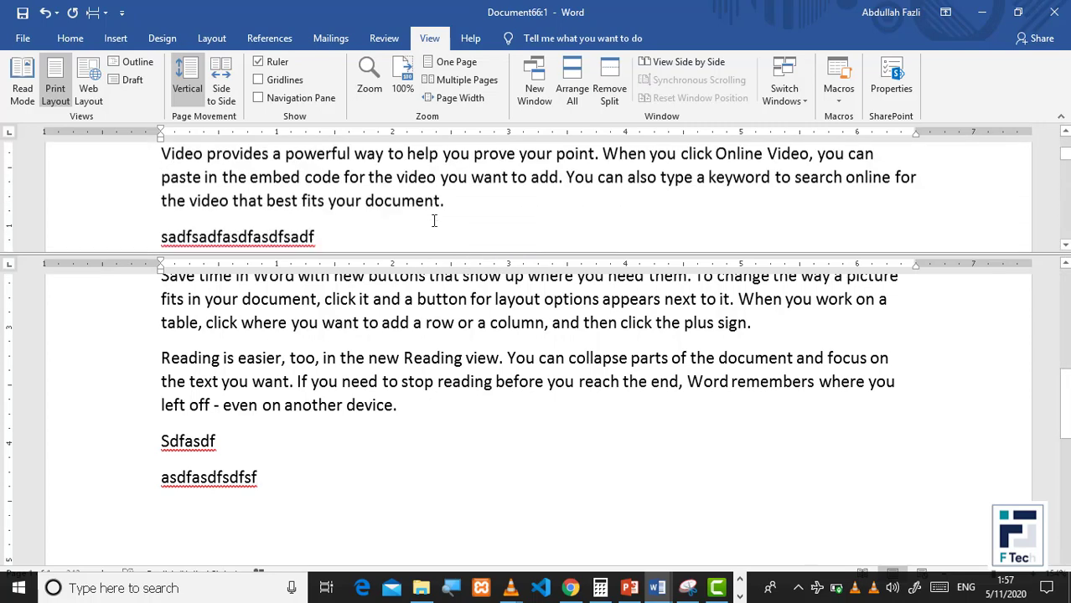
scroll(419, 209, "down", 1)
left_click(418, 207)
type("asfsdfsadf")
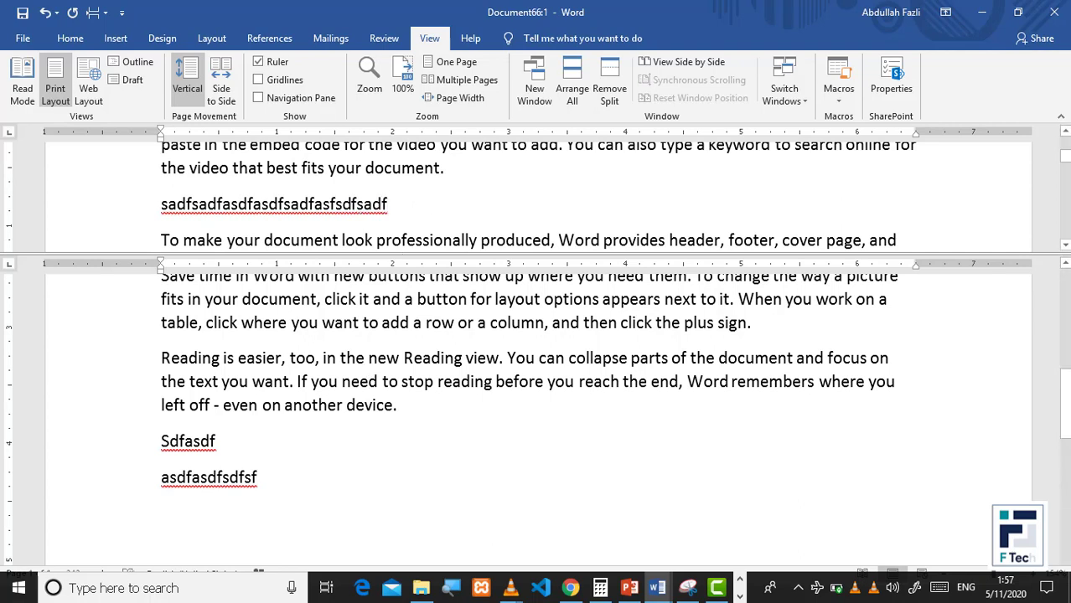
left_click(260, 477)
type("sdfsadfsadfsadf")
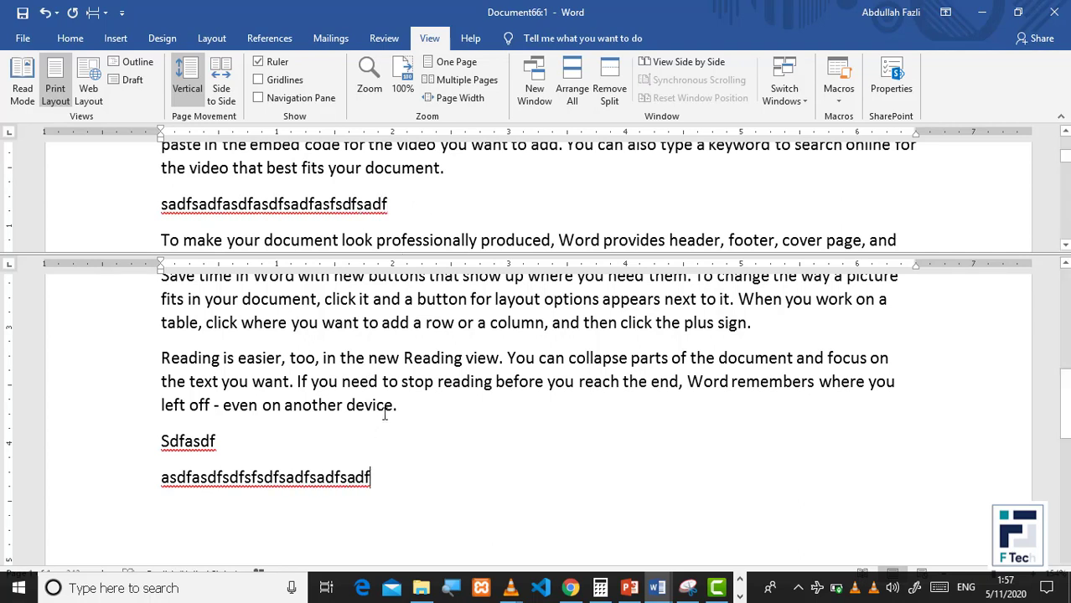
left_click(423, 211)
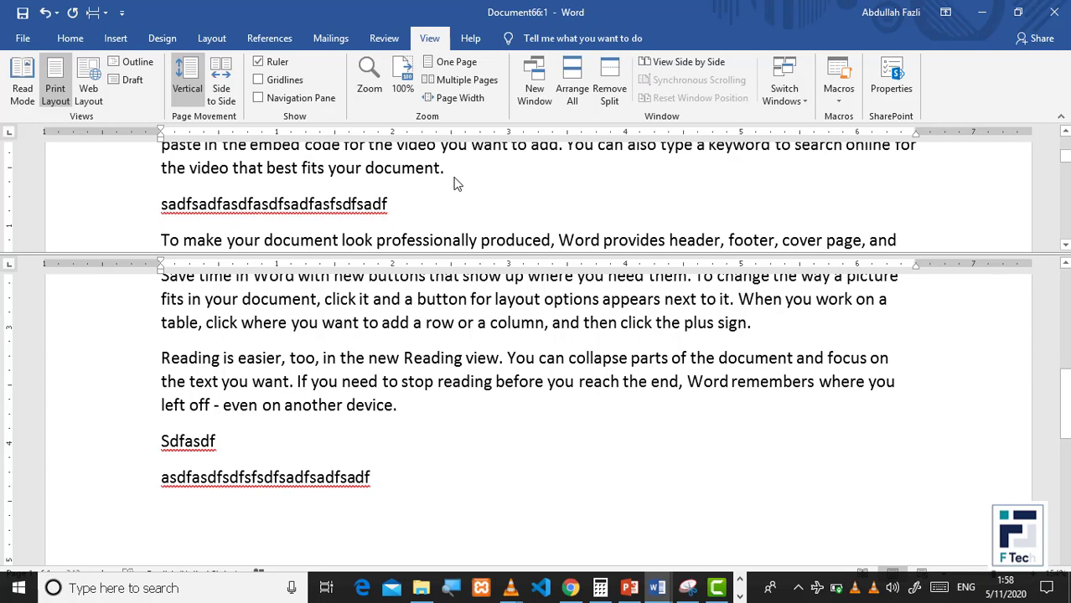
- Remove the split, open a new window, and view it side by side with Document68:1
left_click(620, 89)
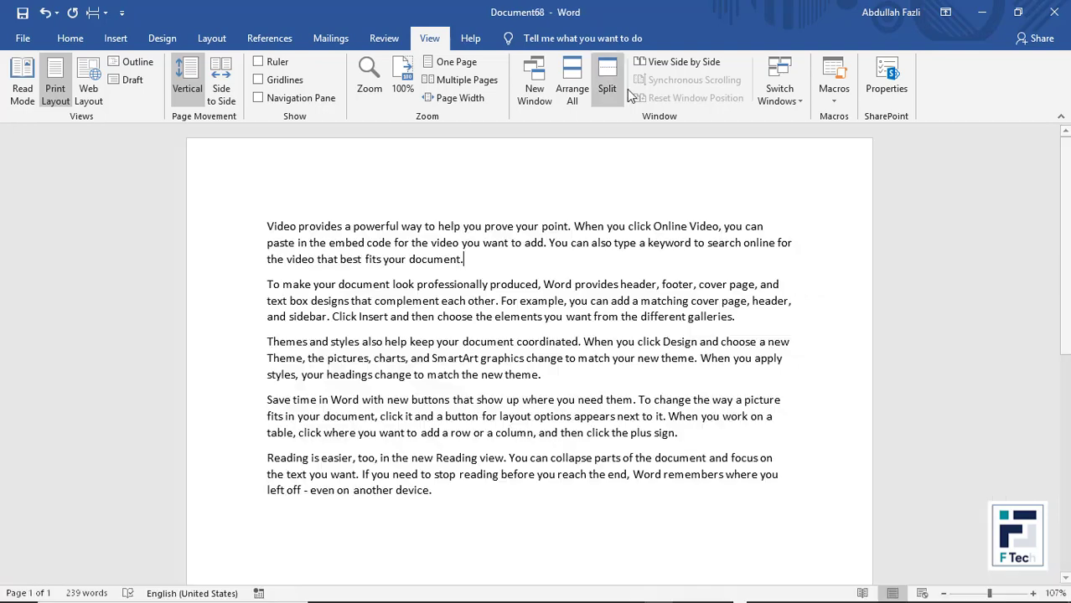
left_click(533, 90)
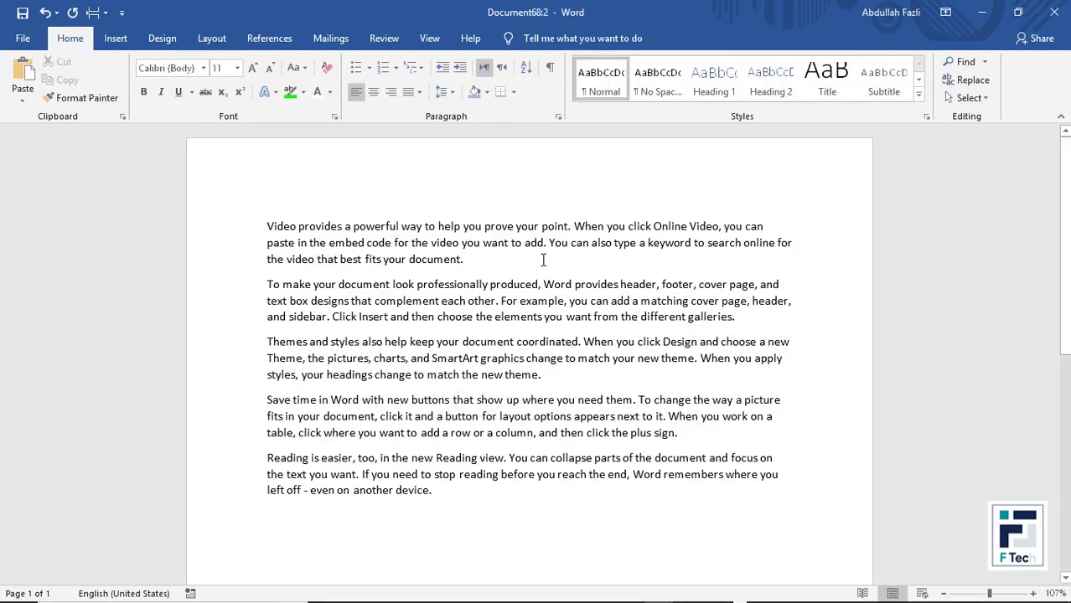
left_click(427, 38)
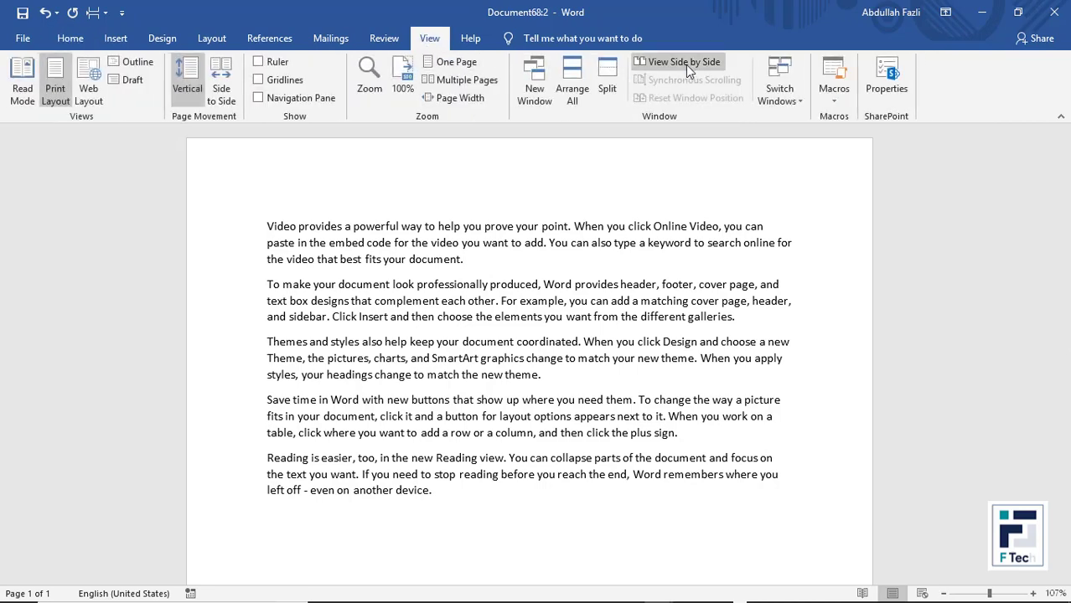
left_click(686, 65)
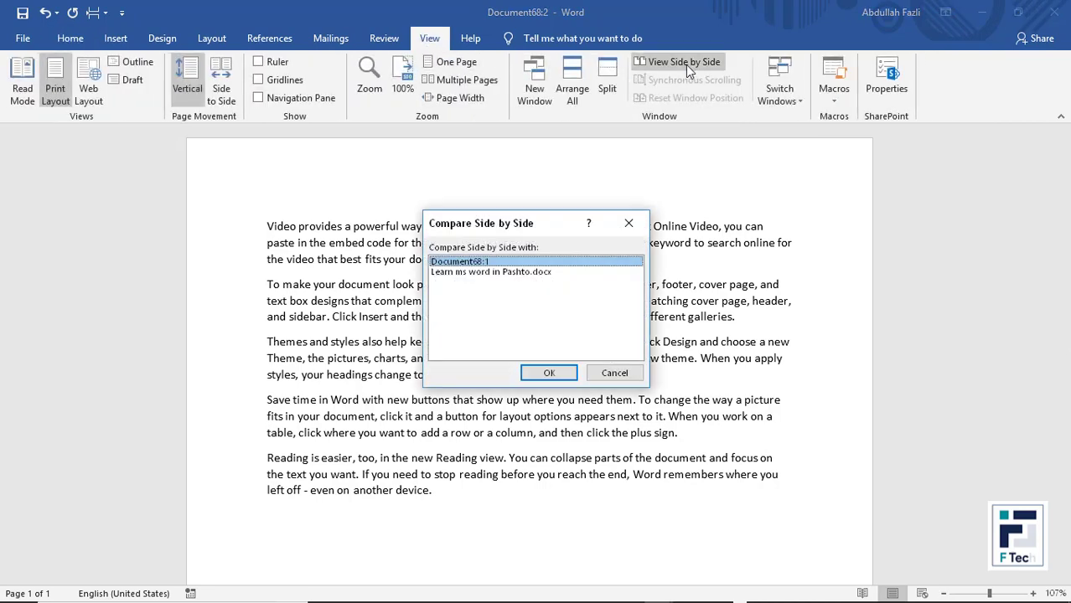
left_click(525, 272)
left_click(525, 262)
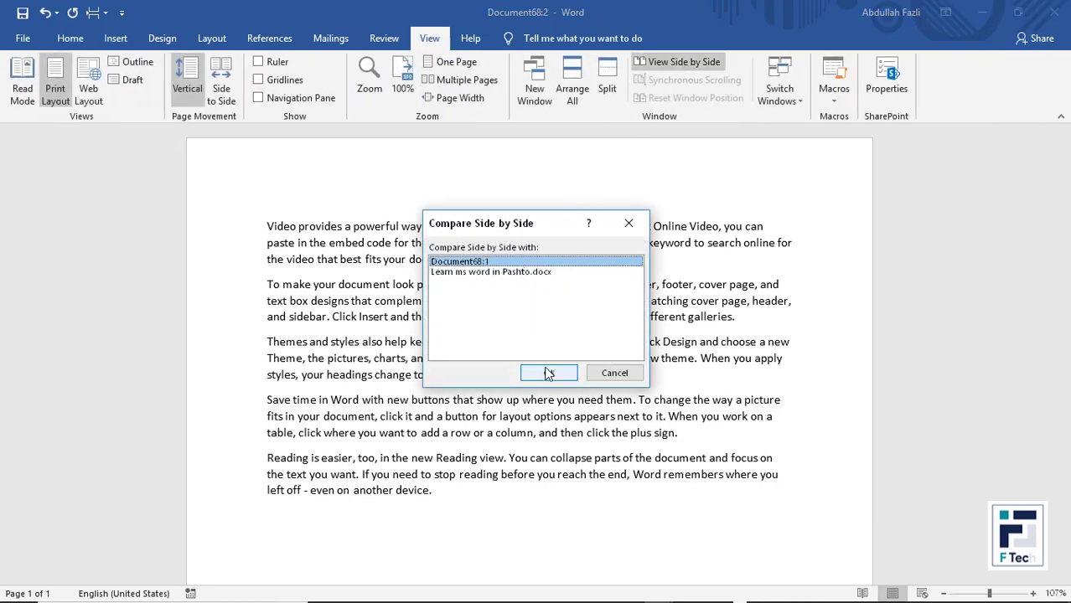
left_click(548, 373)
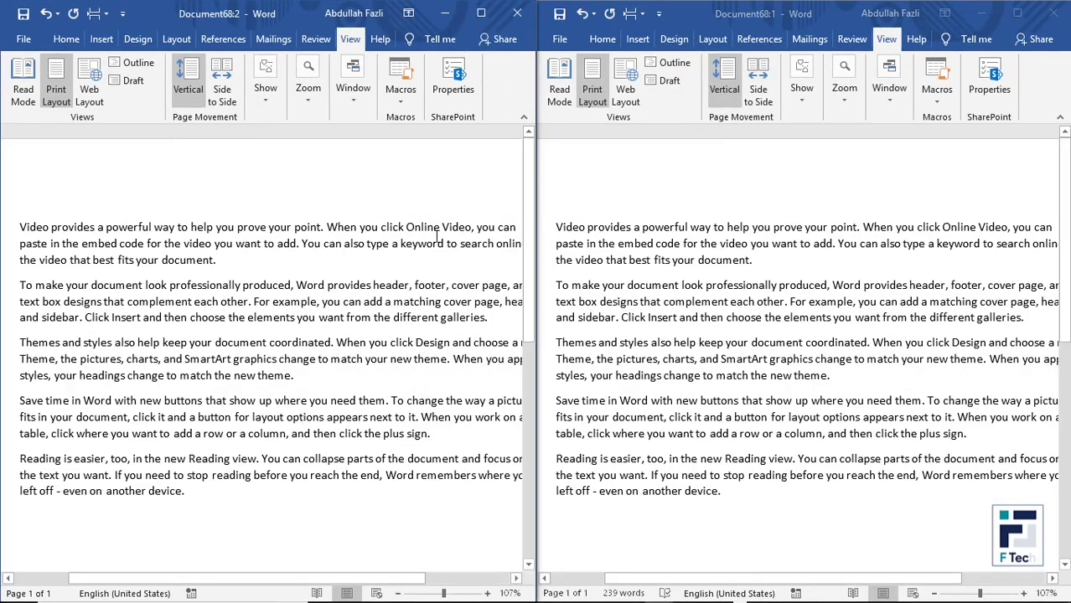
- Test the linked scrolling, then turn off Synchronous Scrolling between the two windows
scroll(437, 241, "down", 5)
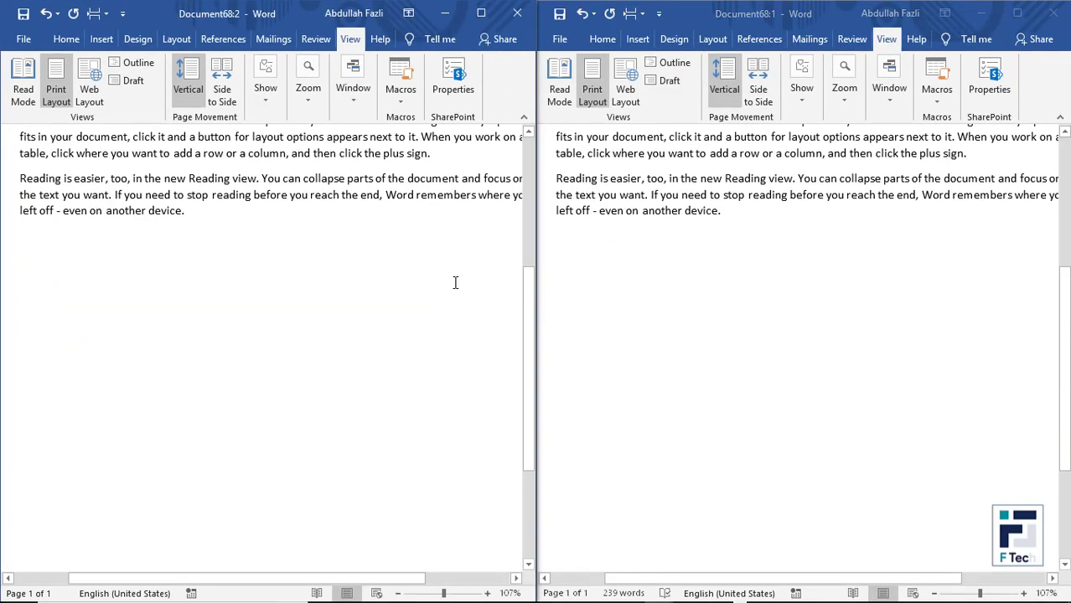
scroll(453, 281, "up", 5)
scroll(412, 279, "down", 1)
scroll(406, 252, "down", 1)
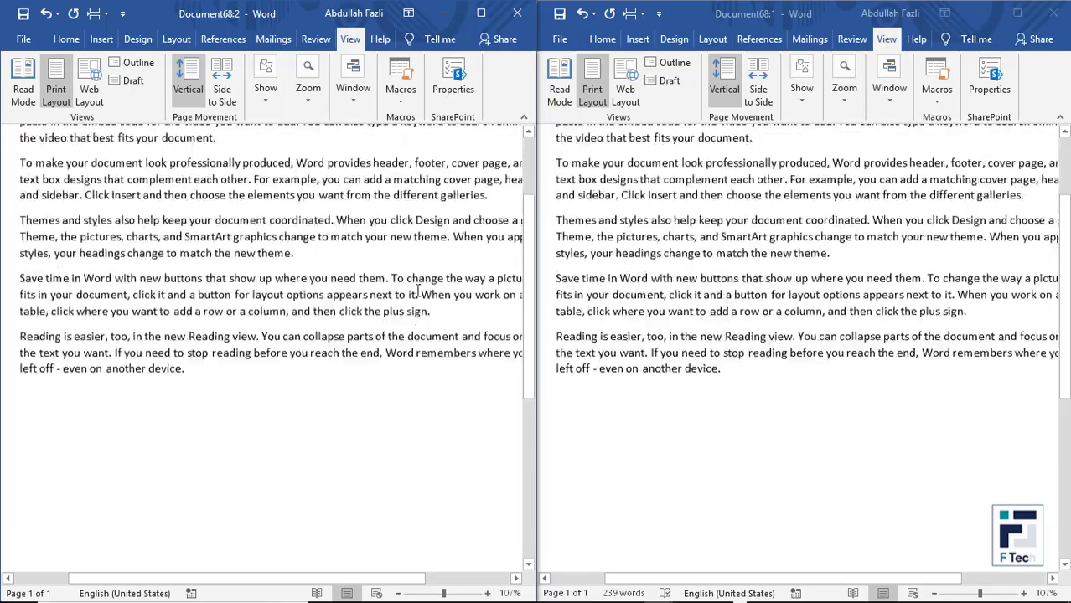
scroll(419, 285, "up", 2)
scroll(417, 289, "down", 2)
scroll(417, 289, "up", 3)
scroll(416, 292, "down", 5)
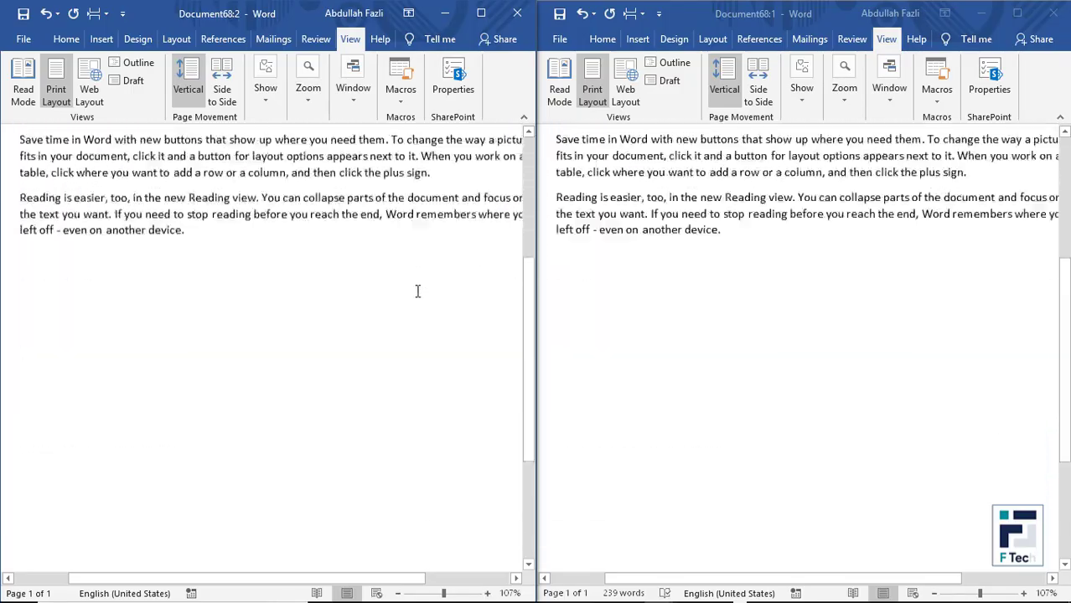
scroll(416, 291, "up", 5)
scroll(587, 310, "down", 1)
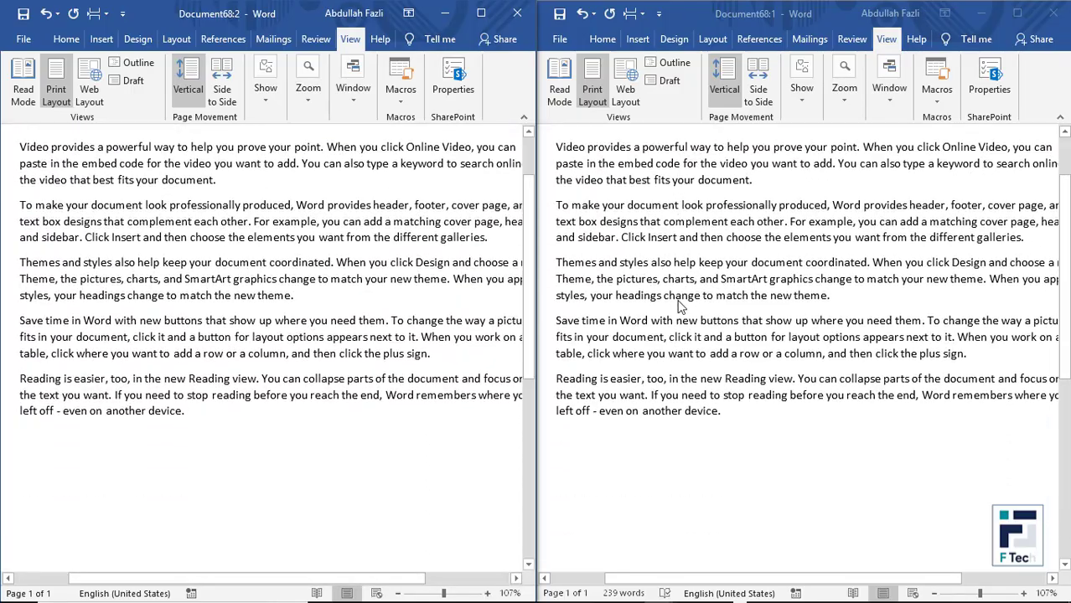
scroll(647, 312, "down", 5)
scroll(436, 299, "up", 6)
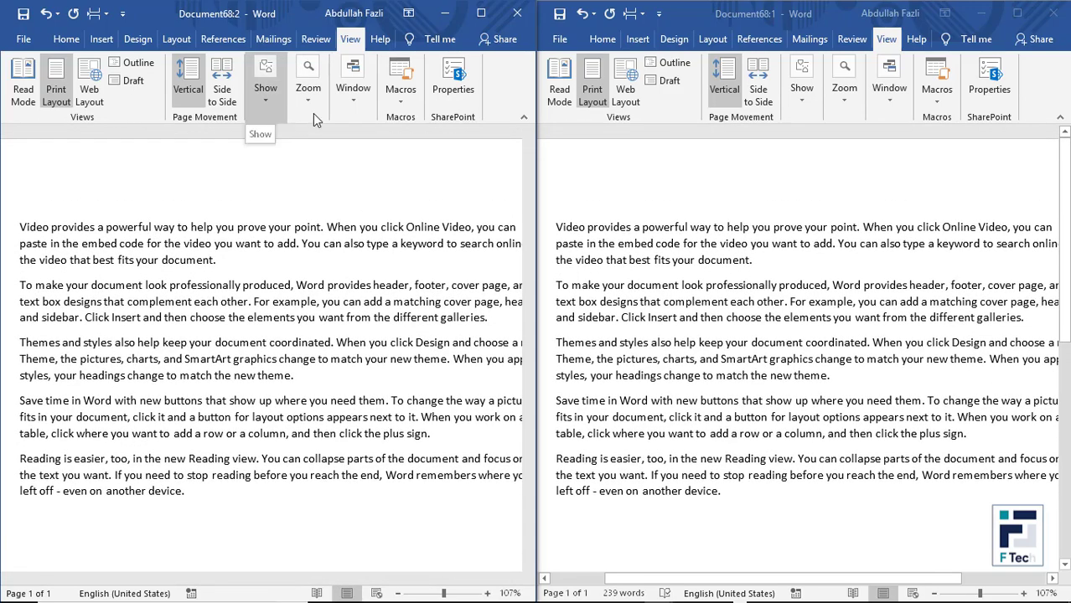
left_click(314, 97)
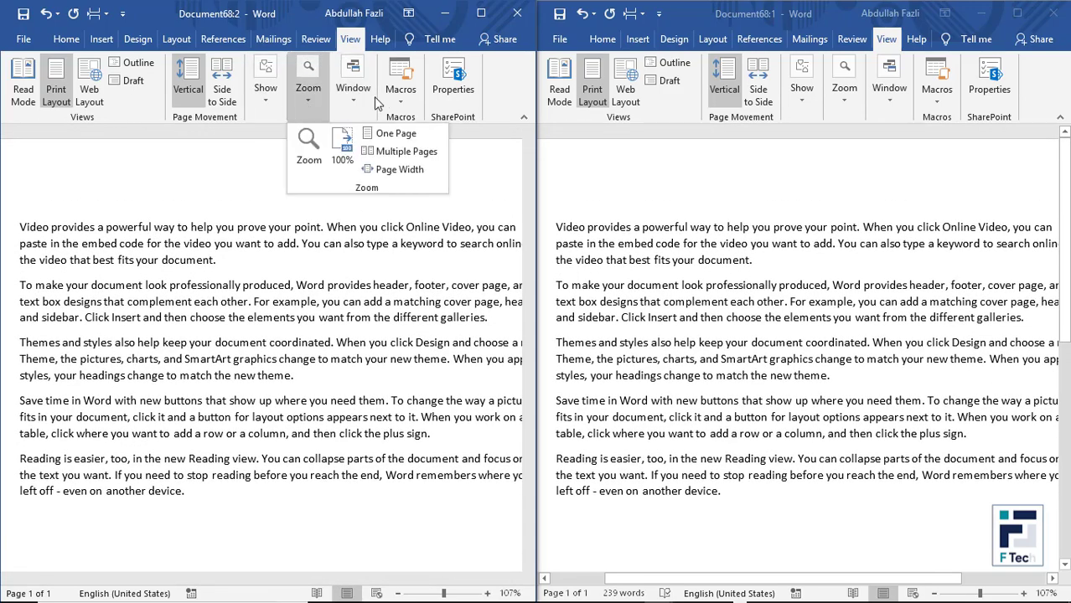
left_click(352, 90)
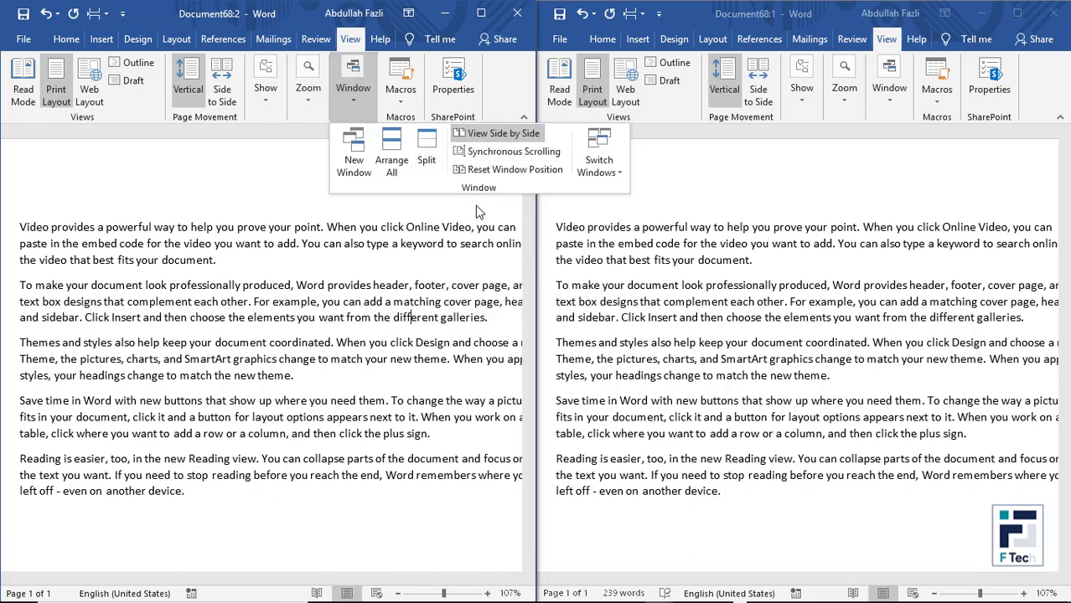
left_click(431, 262)
- Type sdfsdf at the document's end, then Reset Window Position to equal halves
scroll(414, 266, "down", 5)
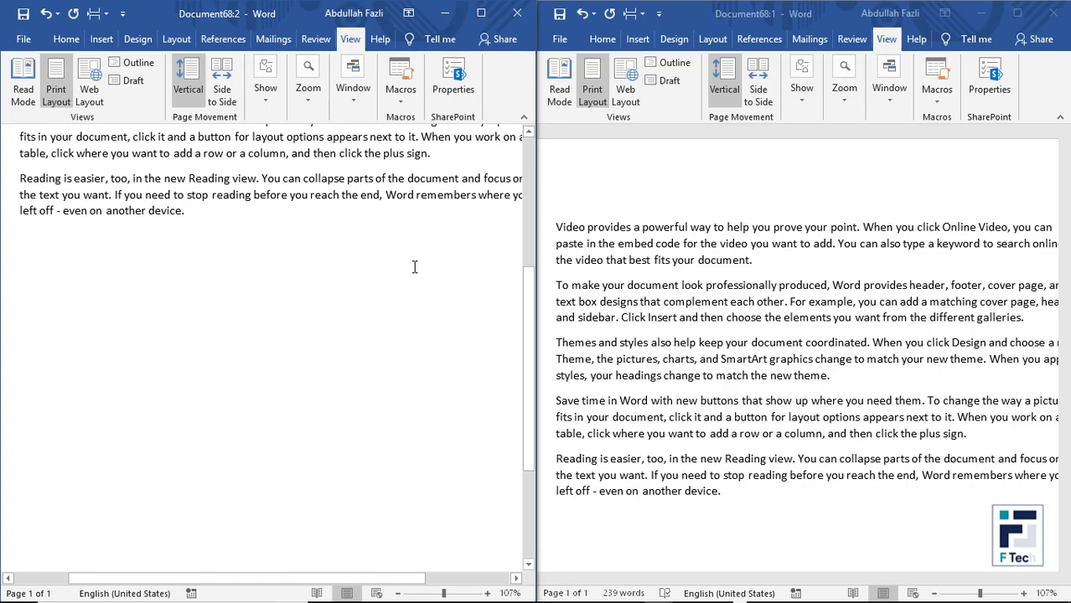
type("sdfsdf")
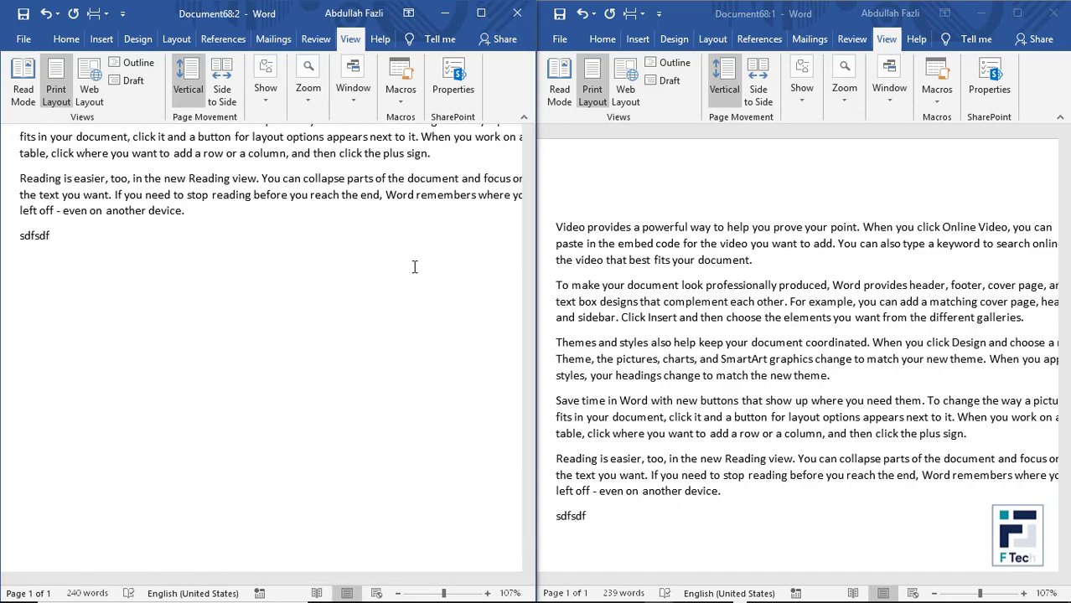
scroll(413, 267, "up", 3)
scroll(414, 267, "up", 3)
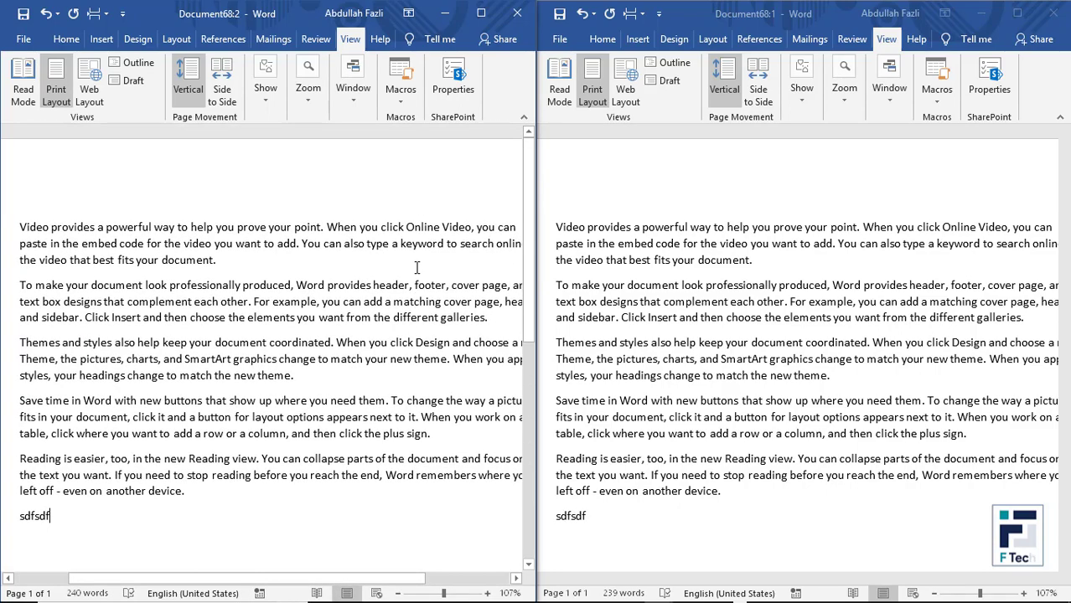
scroll(416, 266, "down", 4)
scroll(416, 267, "up", 4)
scroll(650, 276, "down", 2)
scroll(650, 277, "up", 2)
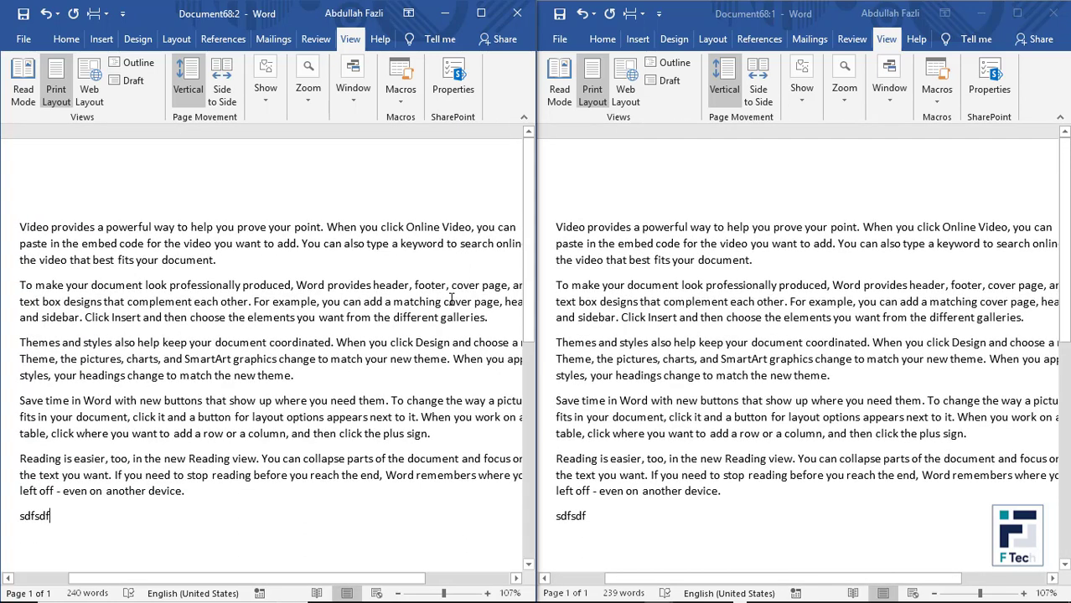
left_click(356, 93)
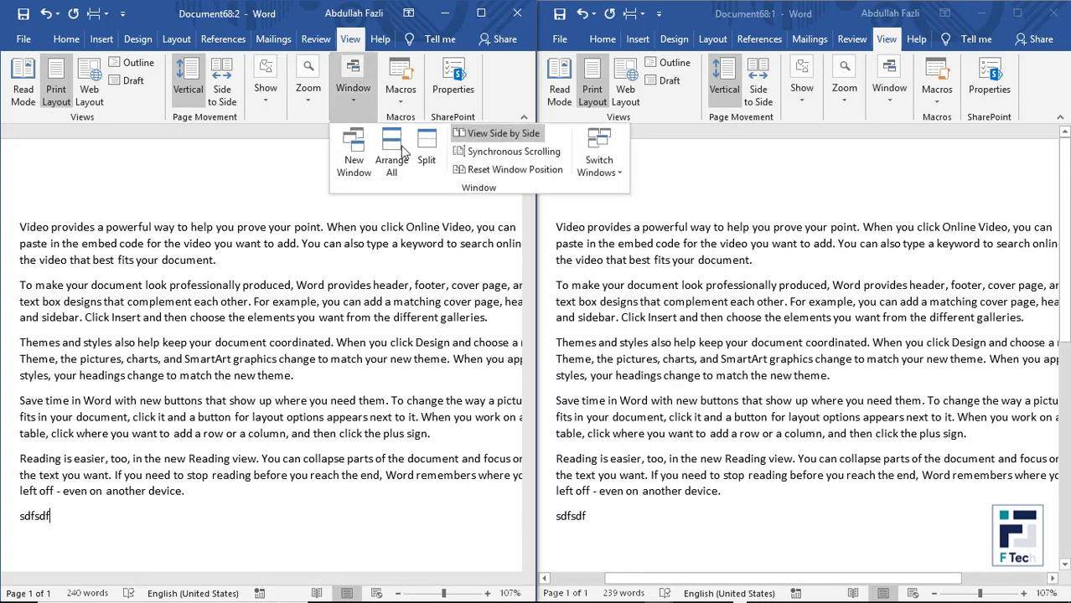
left_click(494, 170)
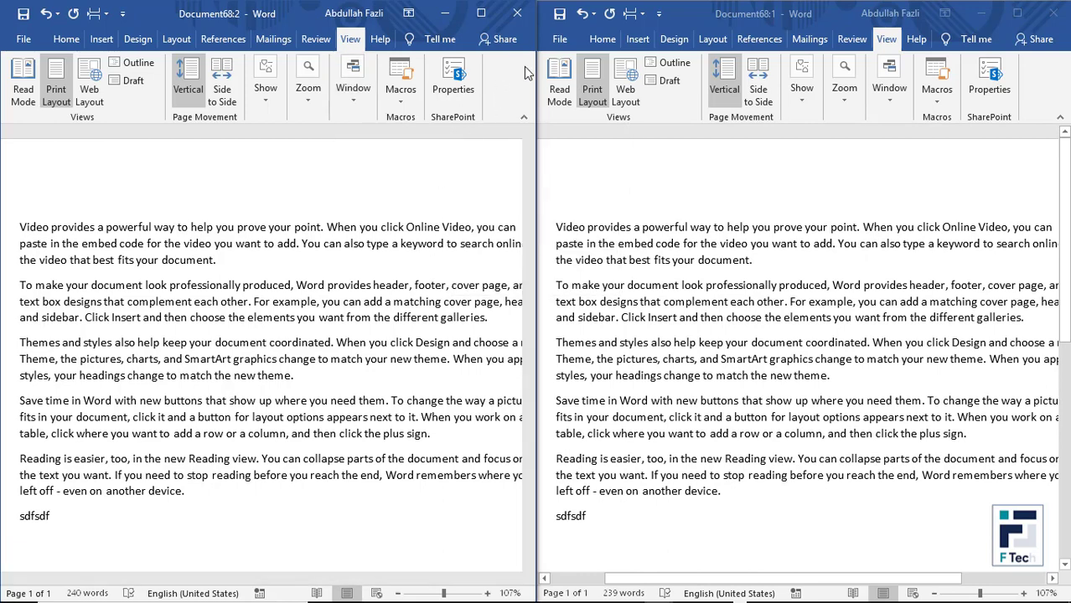
- Resize the left side-by-side window, then reset it to fill its half
left_click_drag(535, 76, 224, 76)
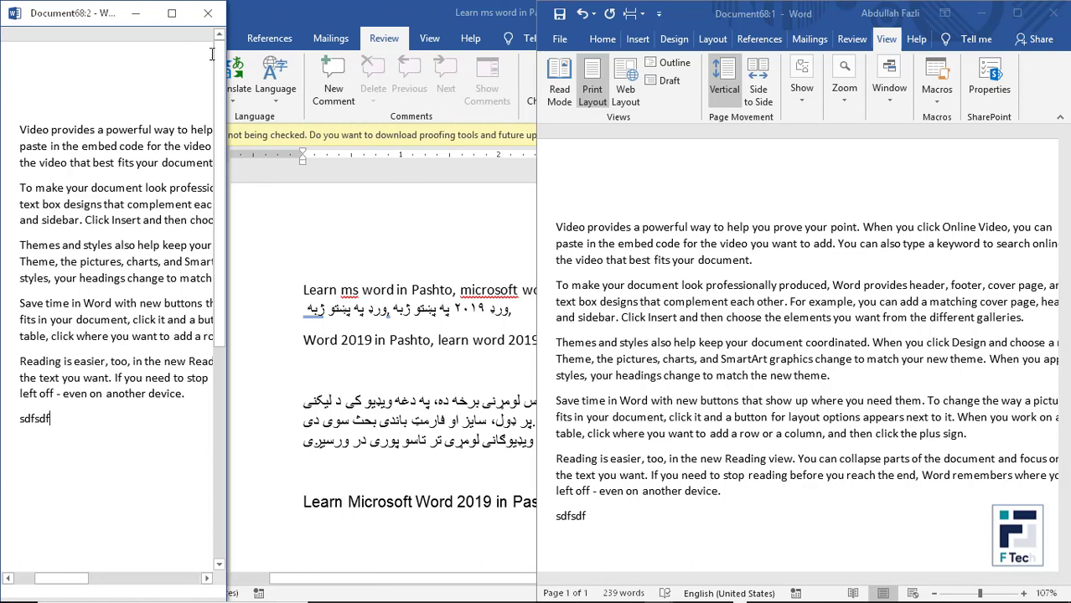
left_click_drag(223, 88, 285, 94)
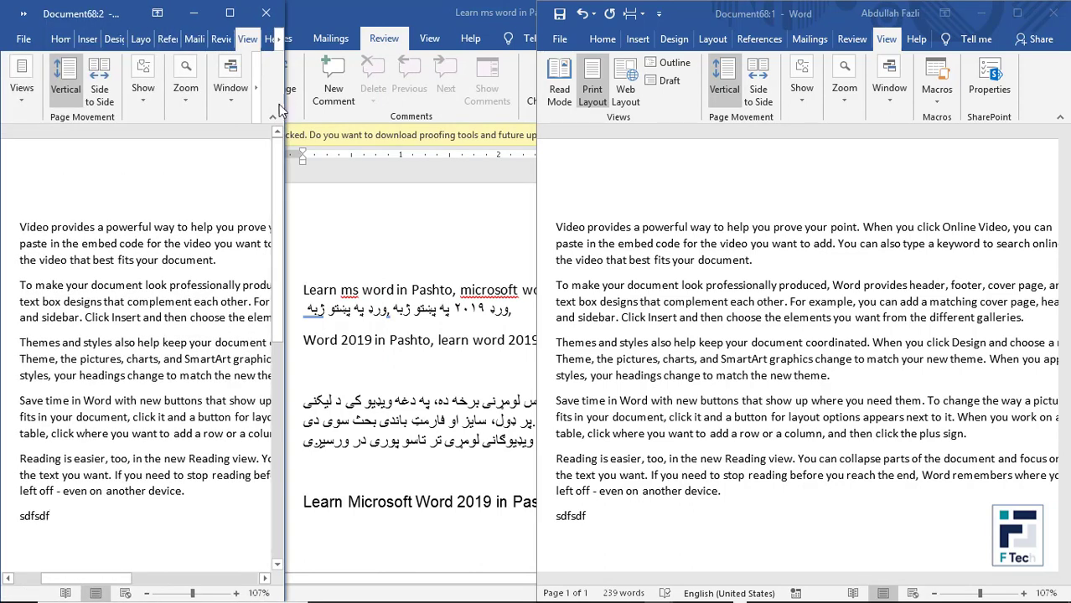
left_click(198, 90)
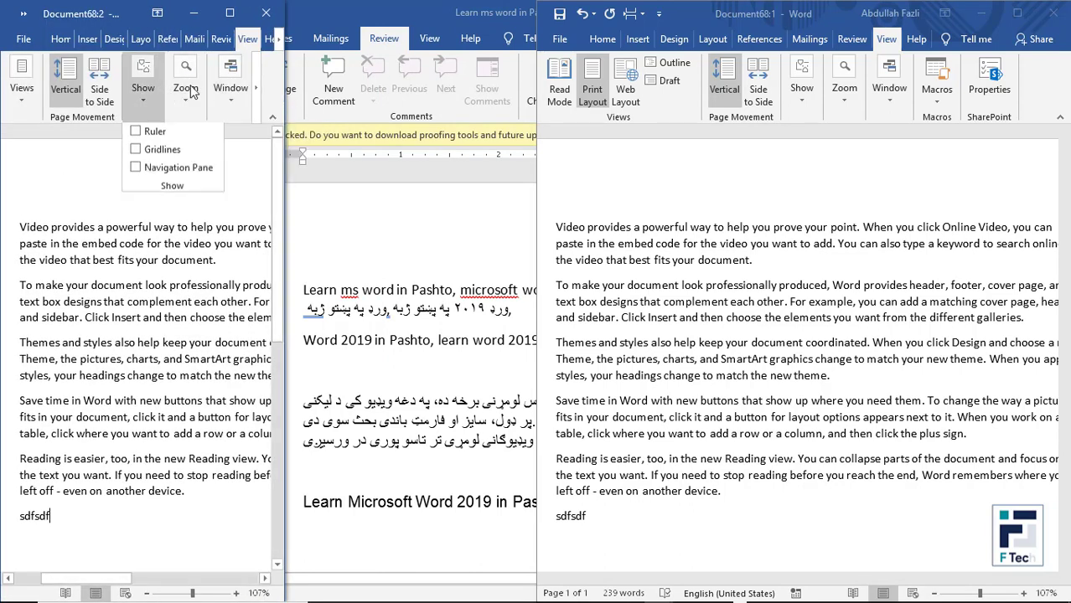
left_click(234, 111)
left_click(398, 173)
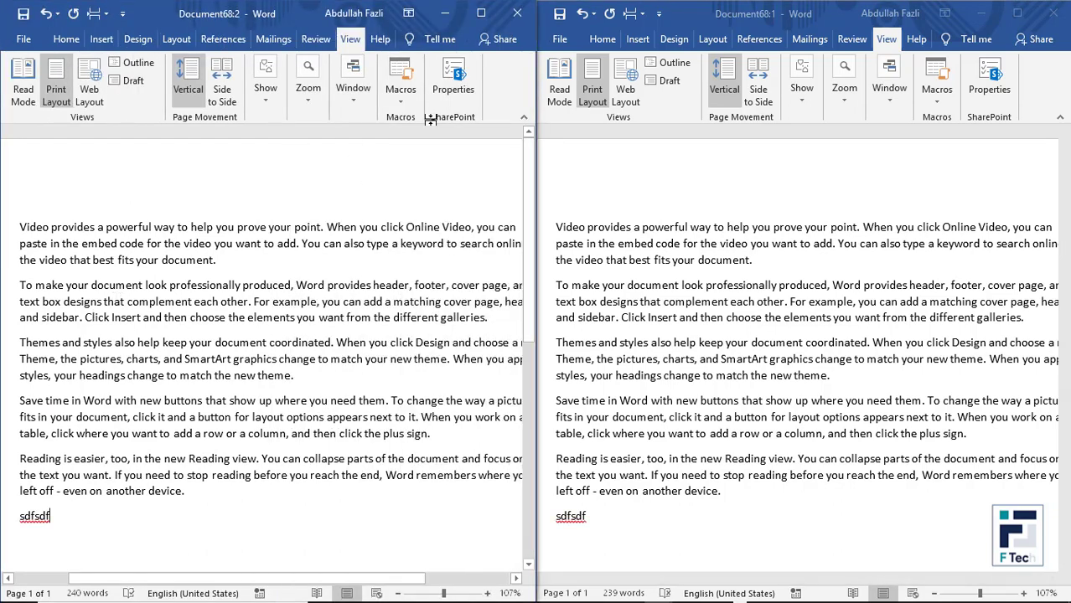
- Maximize Document68:2, use Switch Windows between Document68:1 and :2, then create a blank document with Ctrl+N
left_click(480, 13)
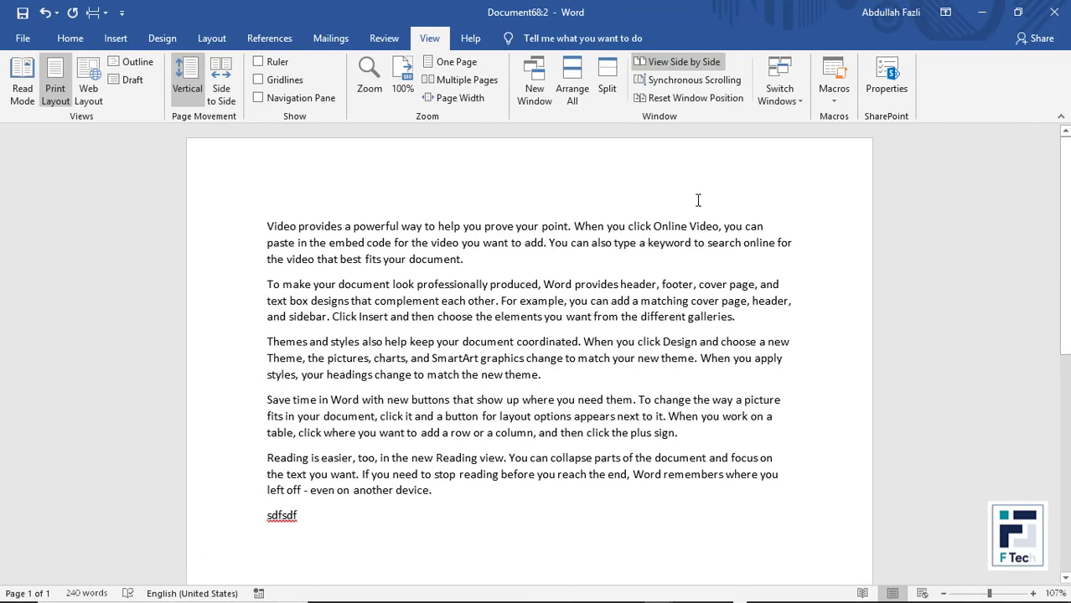
left_click(791, 96)
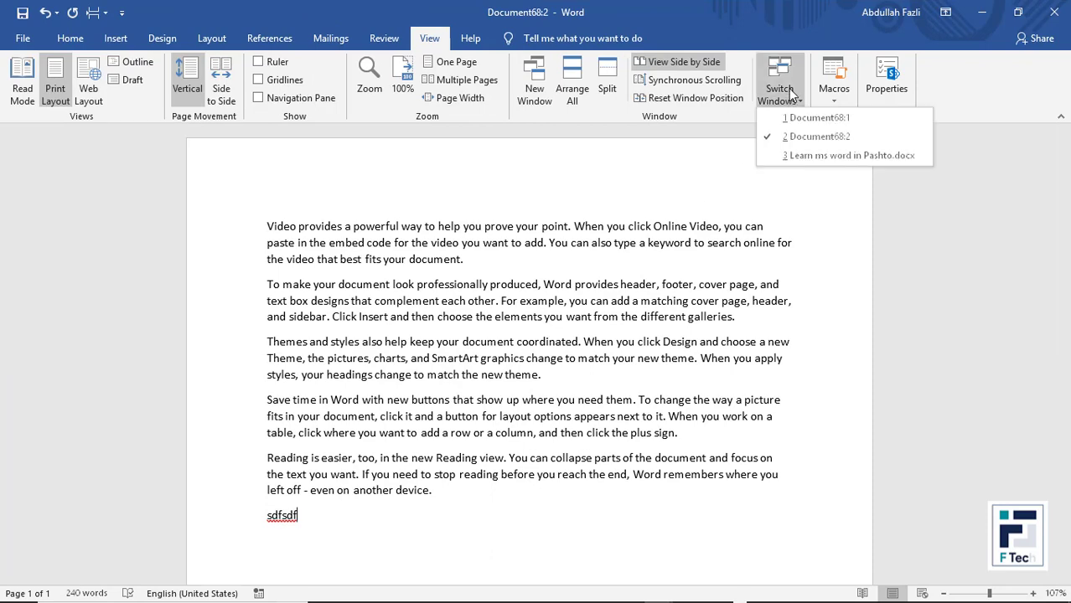
left_click(804, 117)
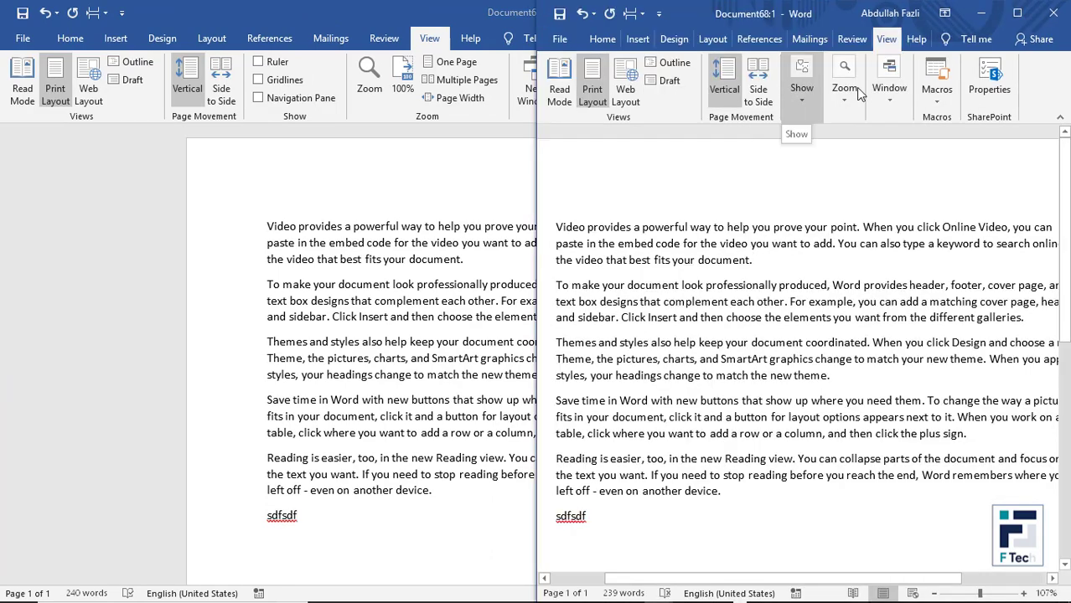
left_click(890, 89)
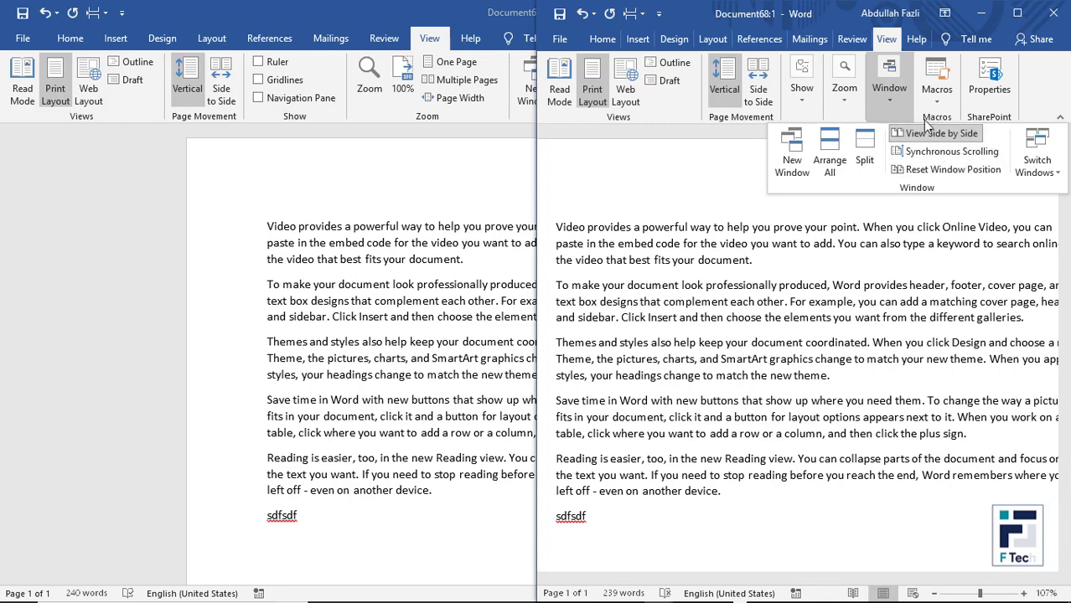
left_click(1024, 155)
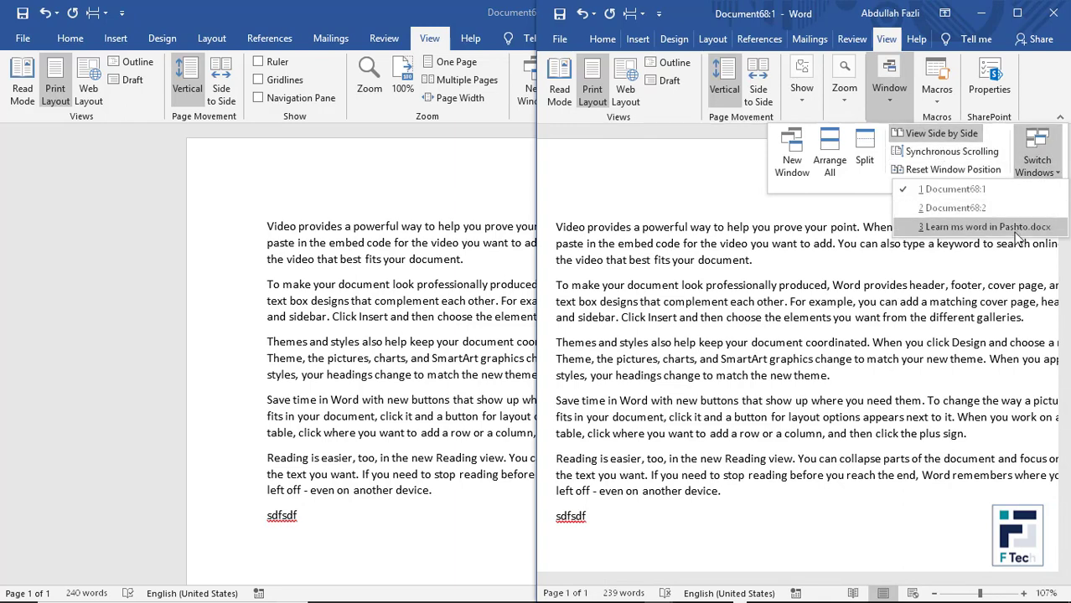
left_click(984, 205)
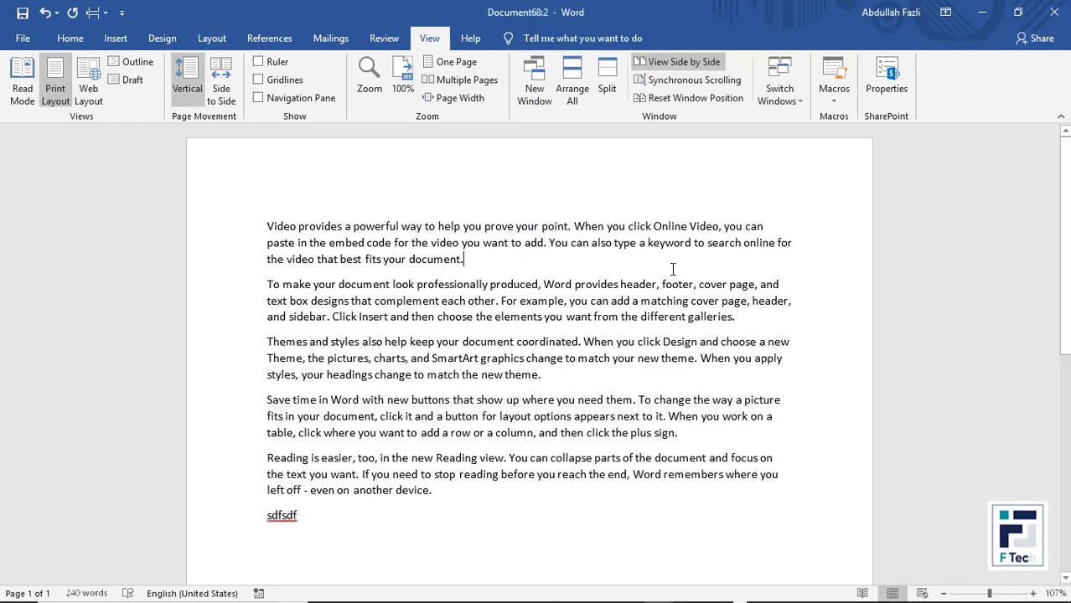
left_click(707, 258)
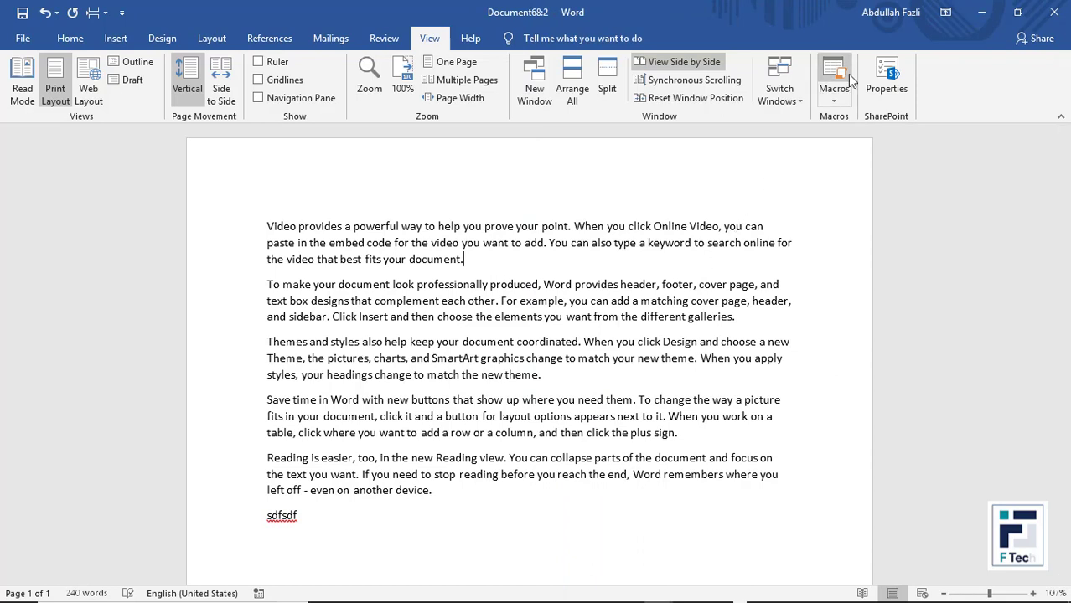
key("ctrl+n")
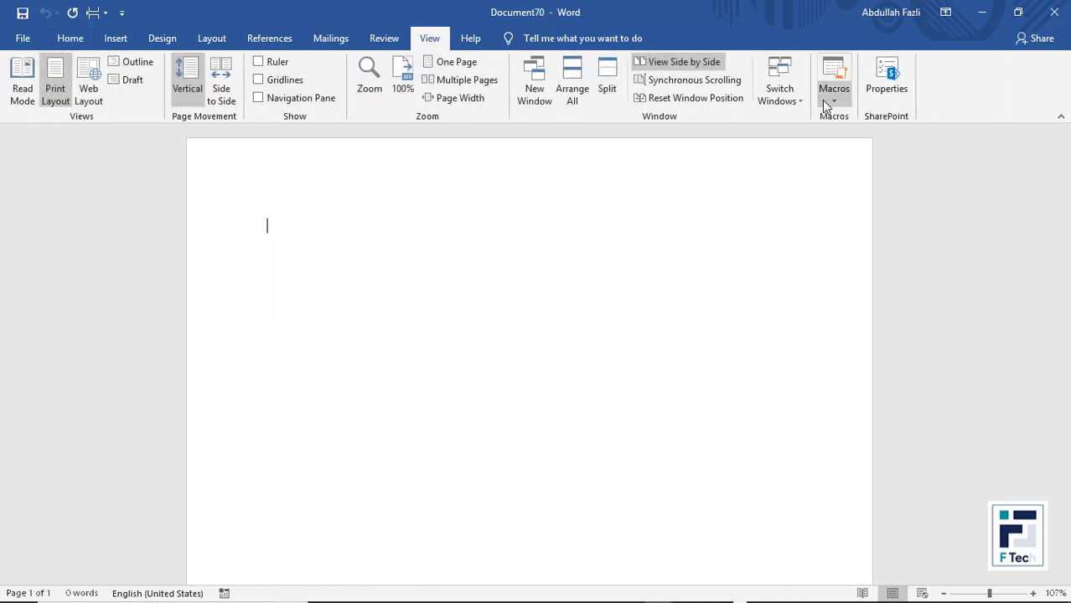
- Record a macro named dd that types the seven short lines, then stop recording
left_click(822, 98)
left_click(750, 179)
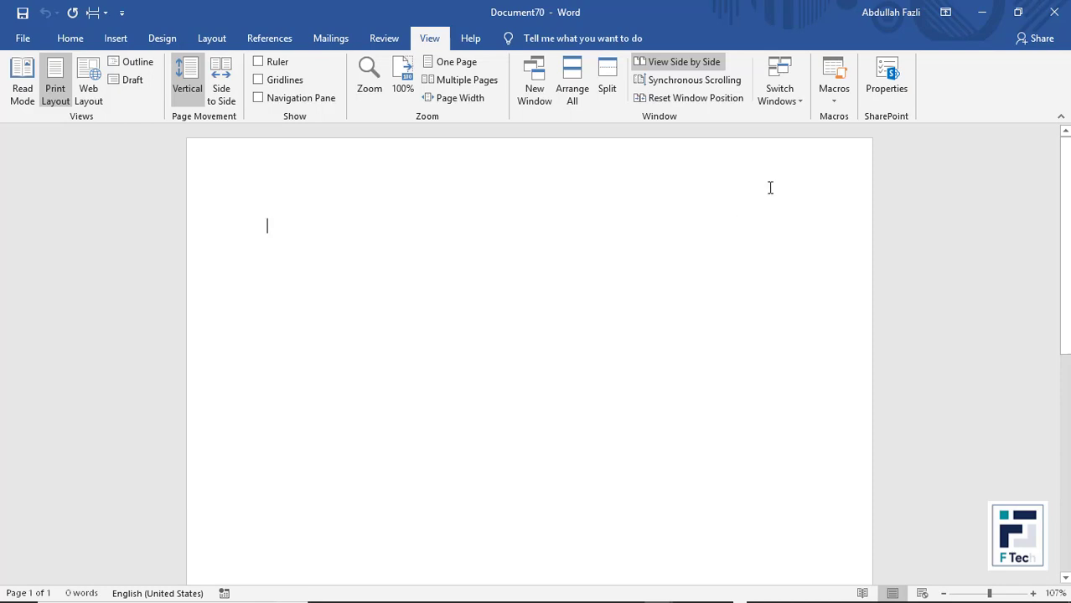
left_click(834, 99)
left_click(848, 138)
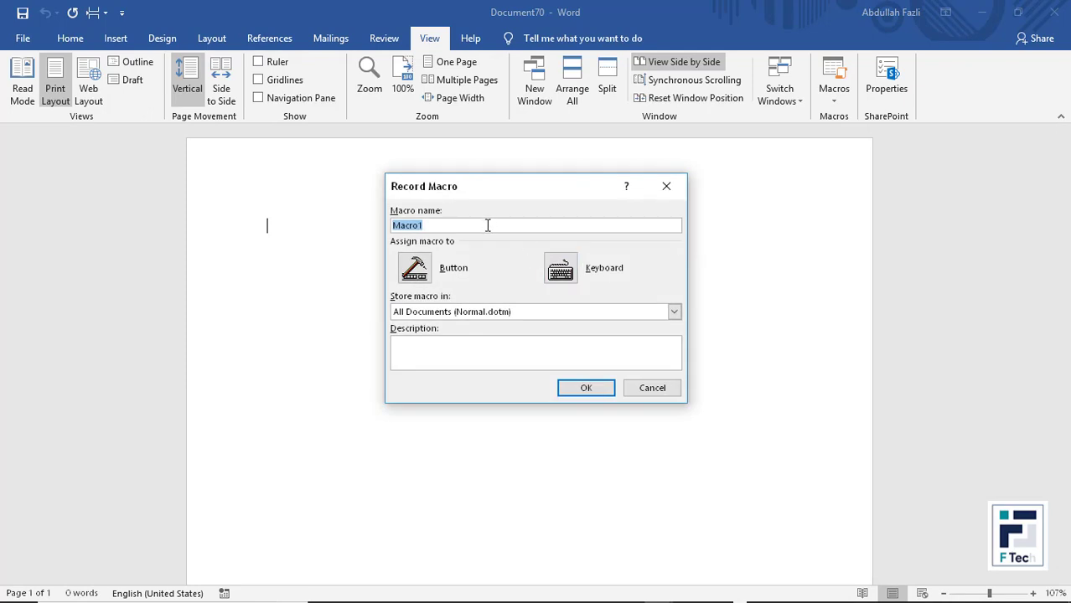
type("dd")
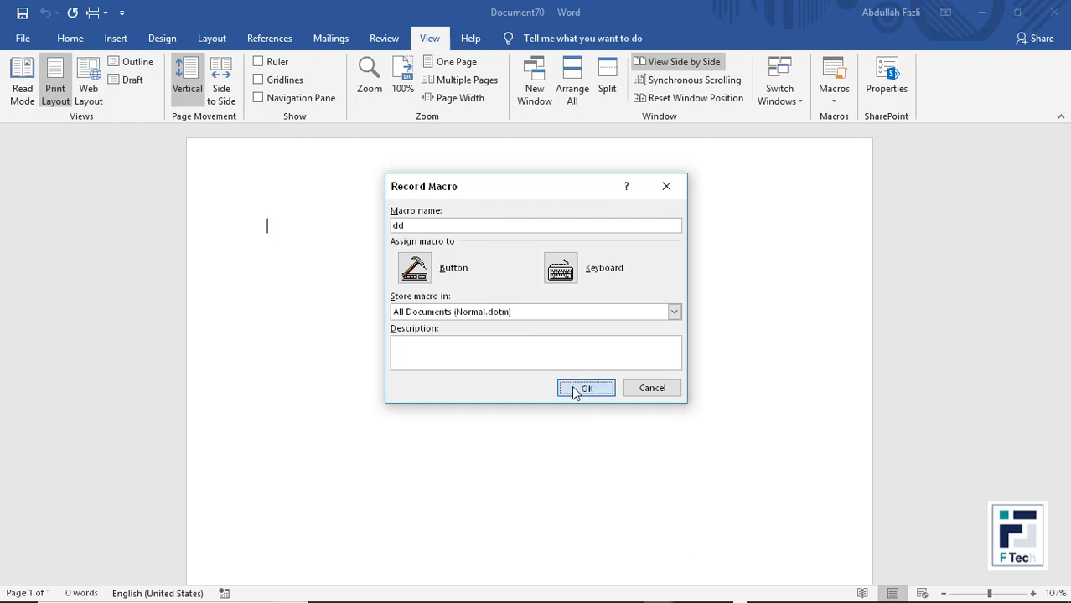
left_click(574, 387)
type("sdfsa")
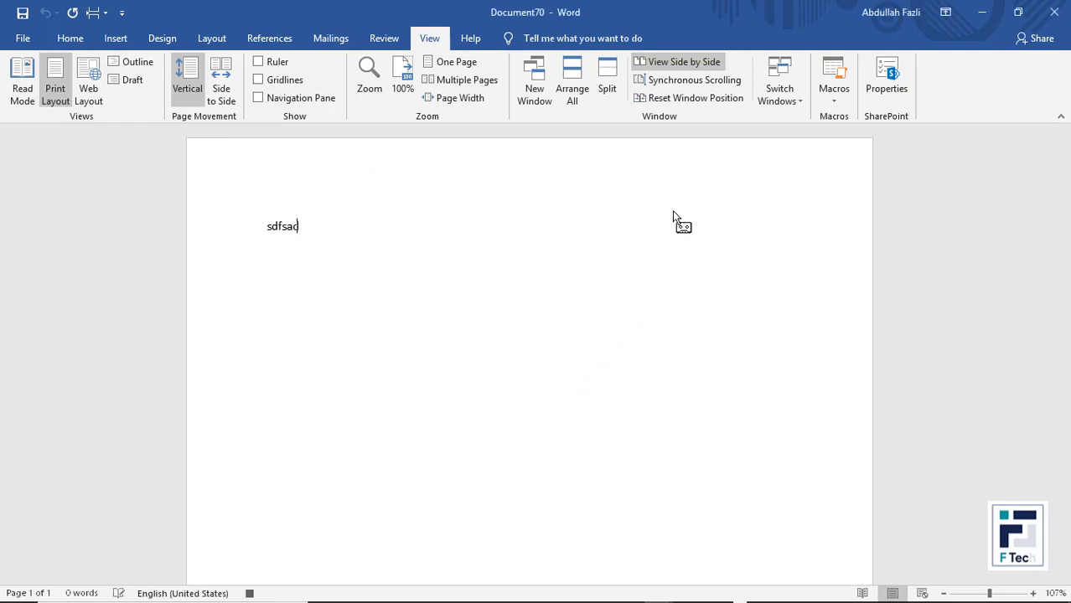
type("df asdf sa df sadf sa df")
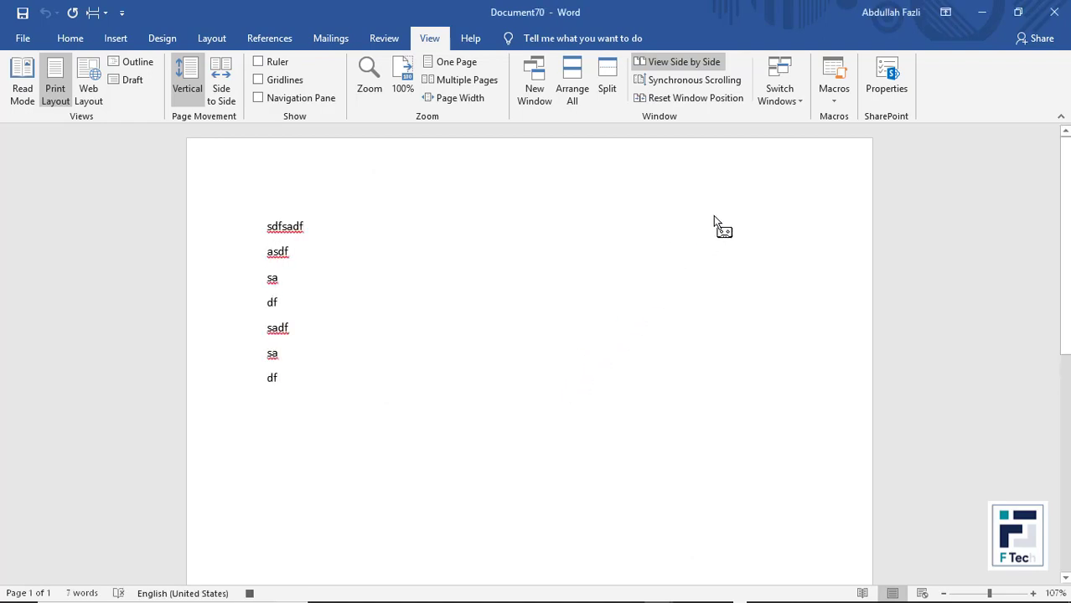
left_click(835, 96)
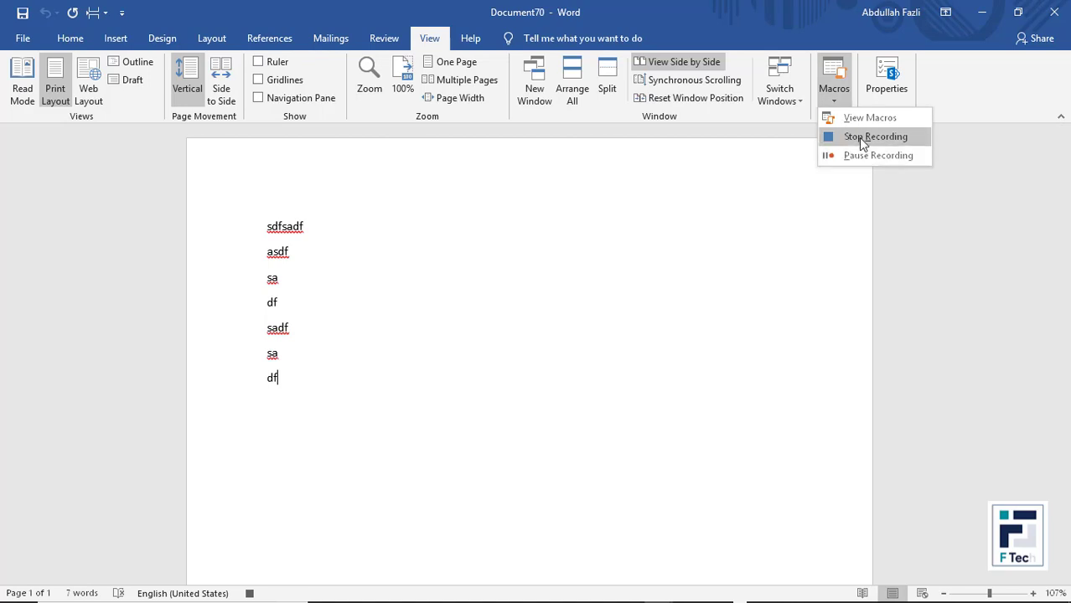
left_click(858, 144)
- Insert page breaks with Ctrl+Enter so the document reaches five pages
scroll(521, 348, "down", 5)
scroll(521, 347, "up", 3)
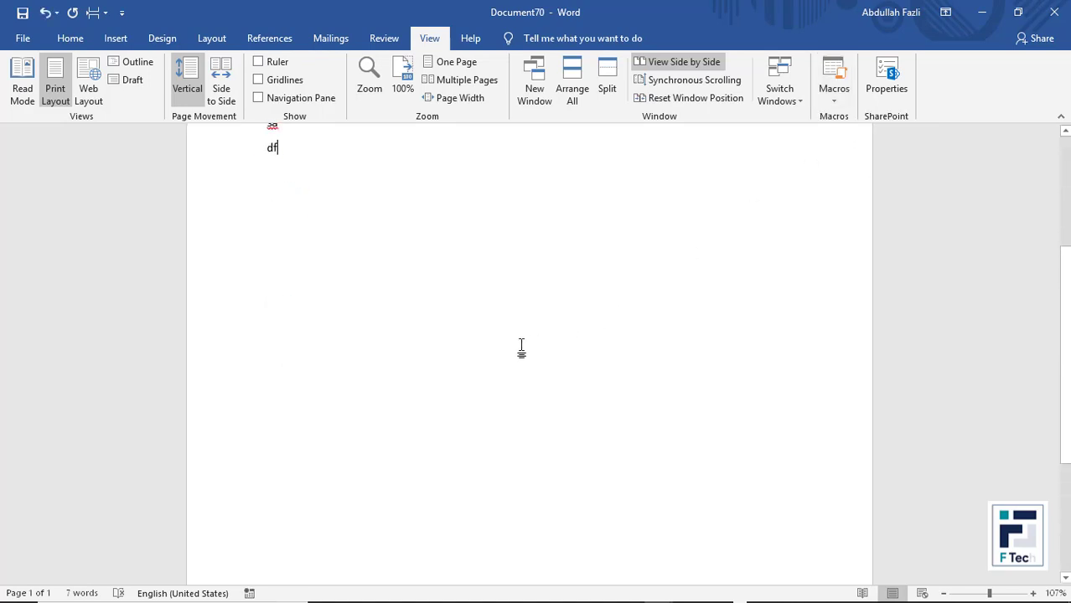
key("ctrl+Return")
key("ctrl+Return")
key("ctrl+Return")
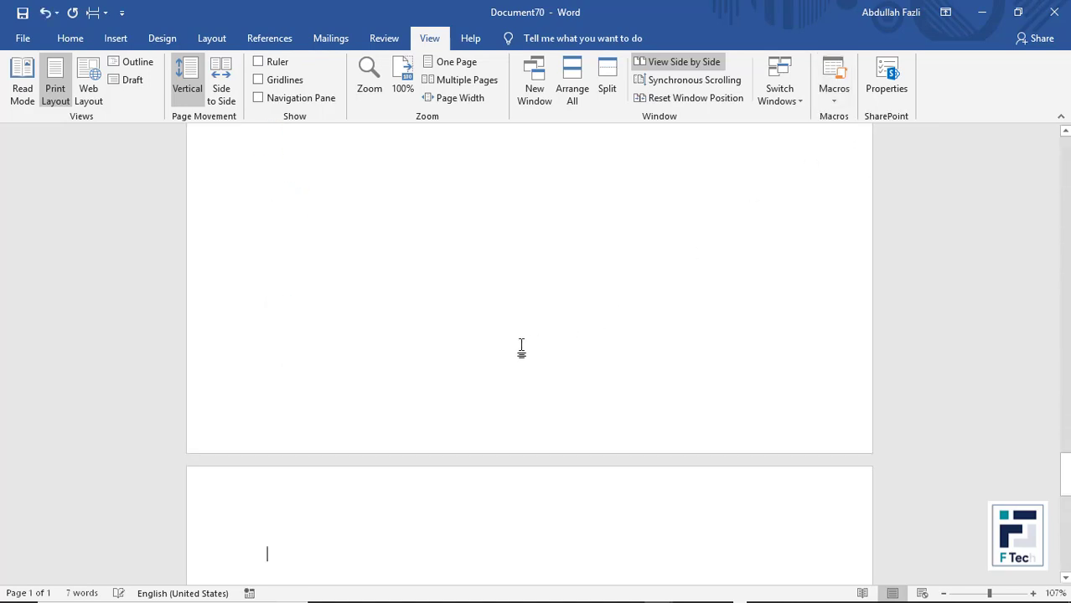
- Run the dd macro from View Macros to retype the seven lines, then open the Info page
left_click(833, 92)
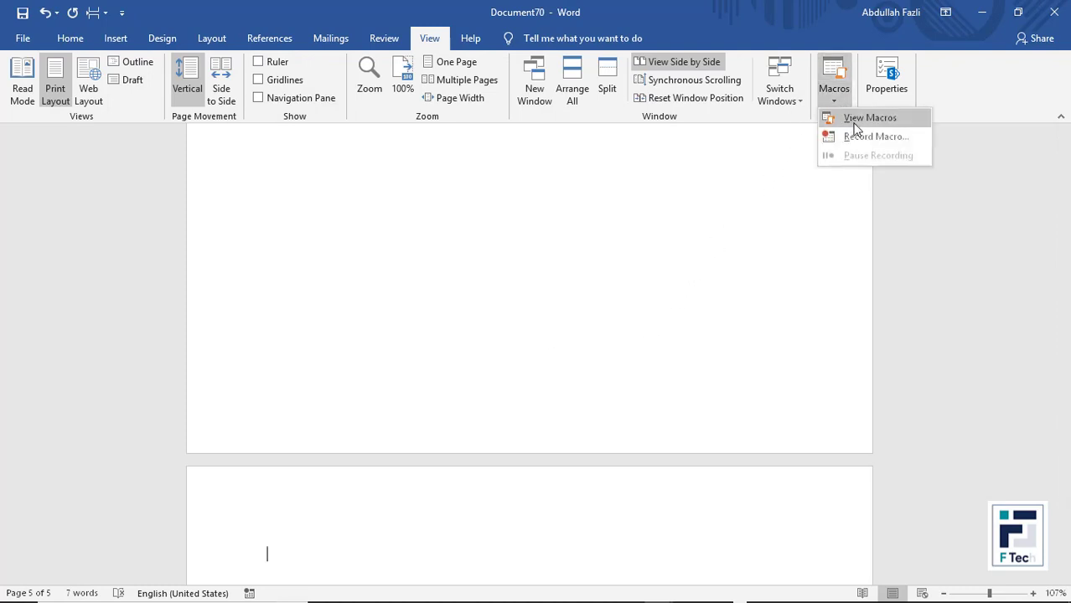
left_click(859, 127)
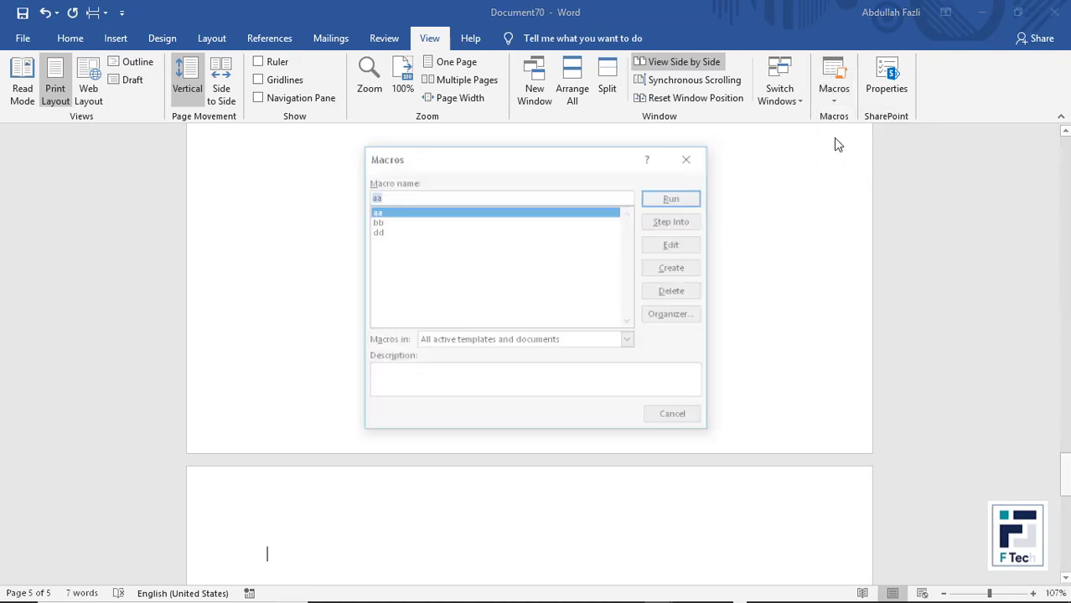
left_click(430, 233)
left_click(683, 198)
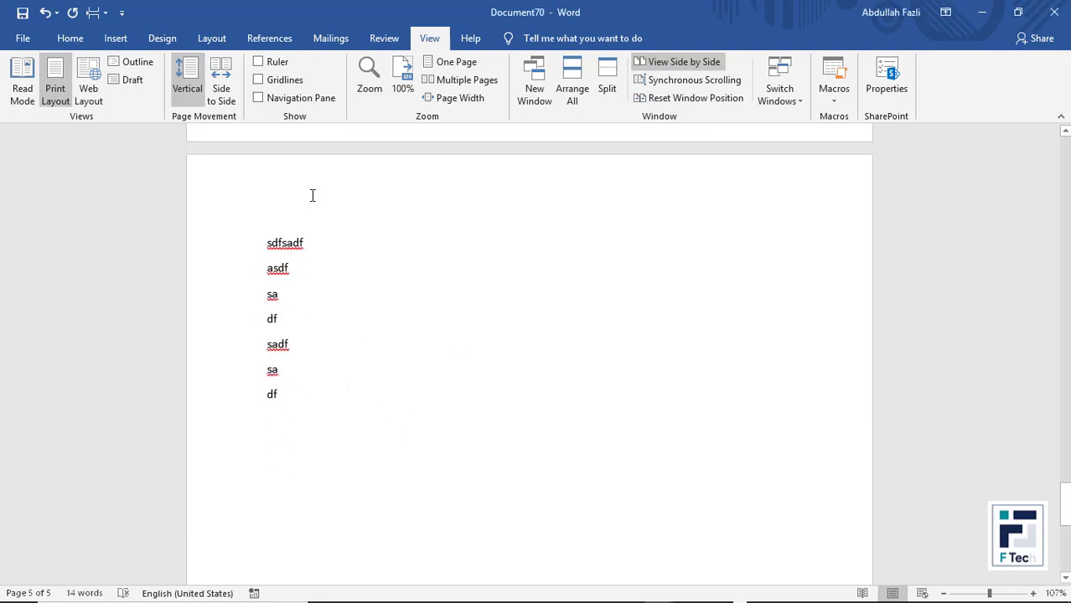
left_click(885, 88)
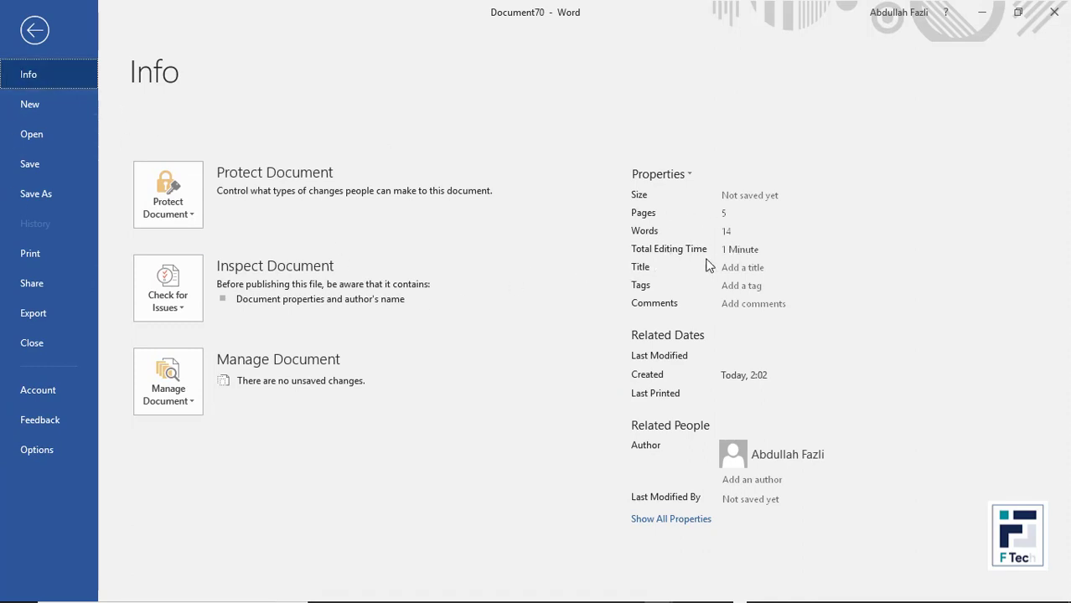
- Cancel the Add an author entry and press Esc to return to Document70
left_click(738, 482)
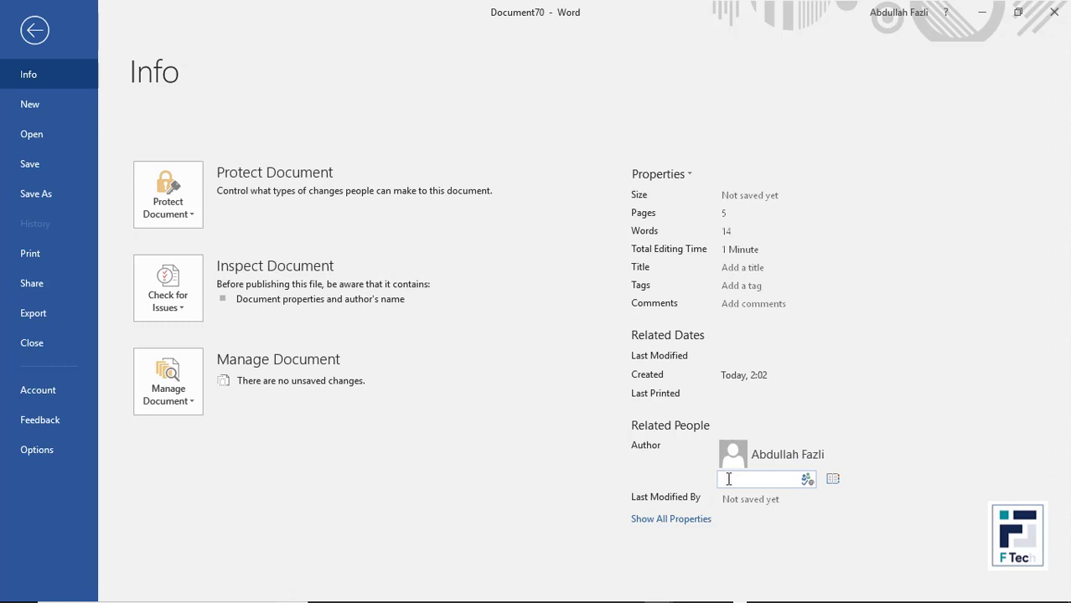
left_click(732, 352)
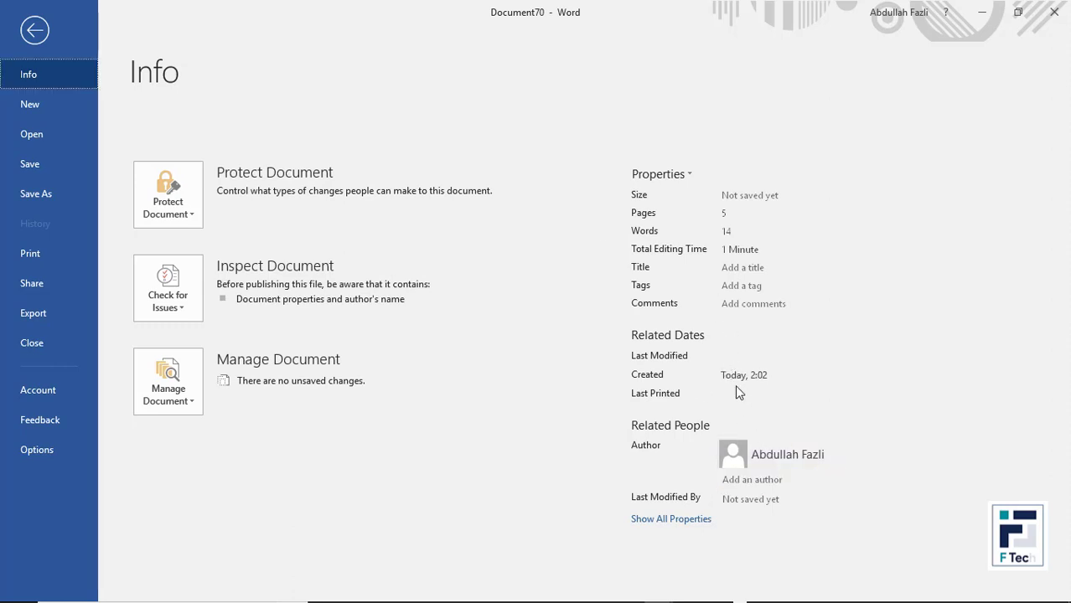
key("Escape")
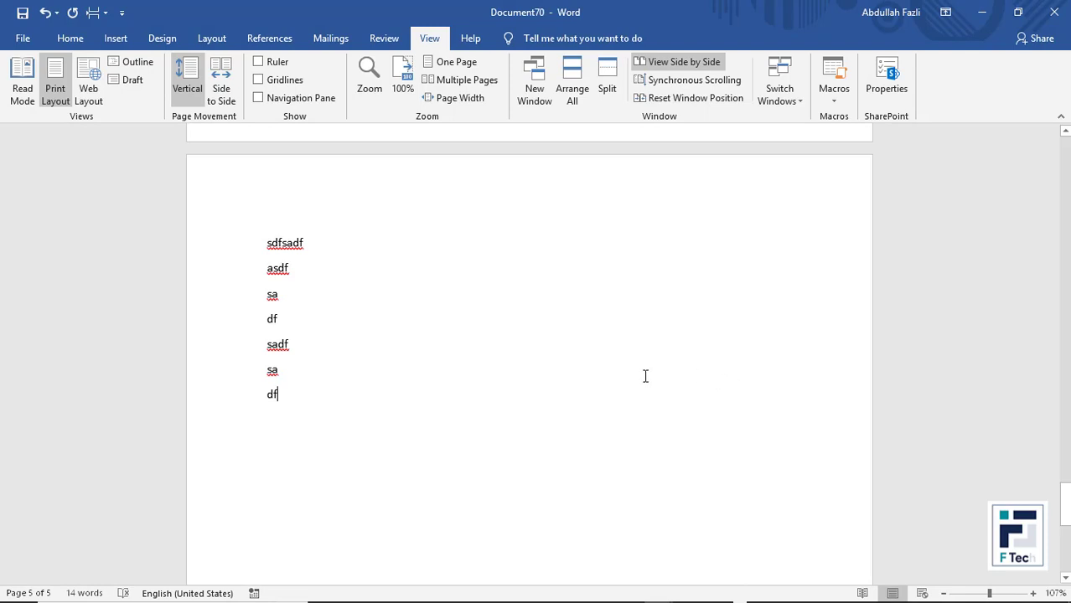
scroll(645, 376, "up", 1)
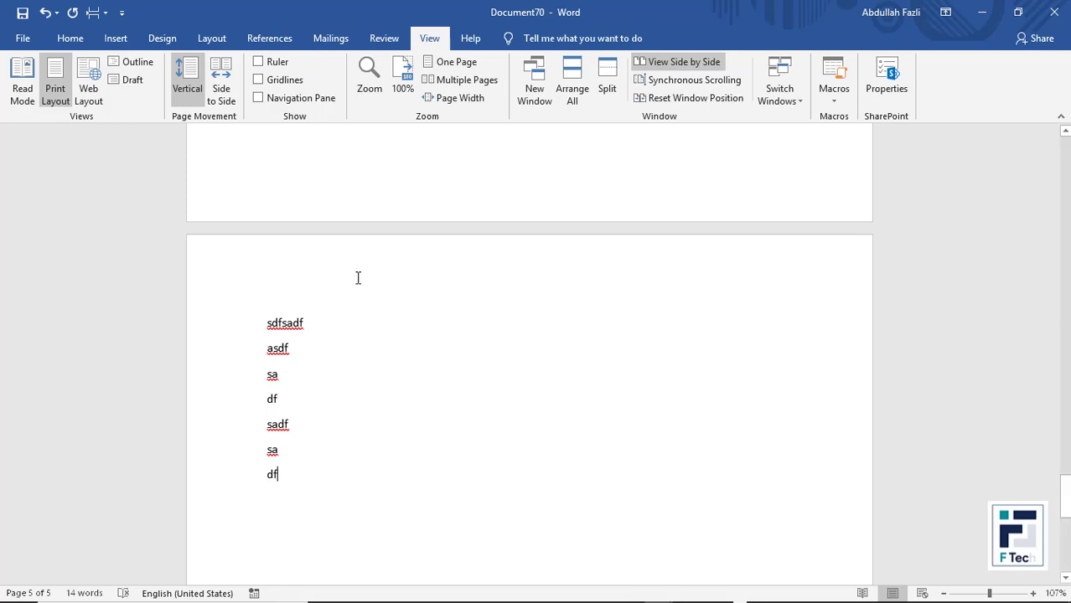
- Switch through the Home, Design and Review tabs, then click after the last lines sa and df
left_click(74, 39)
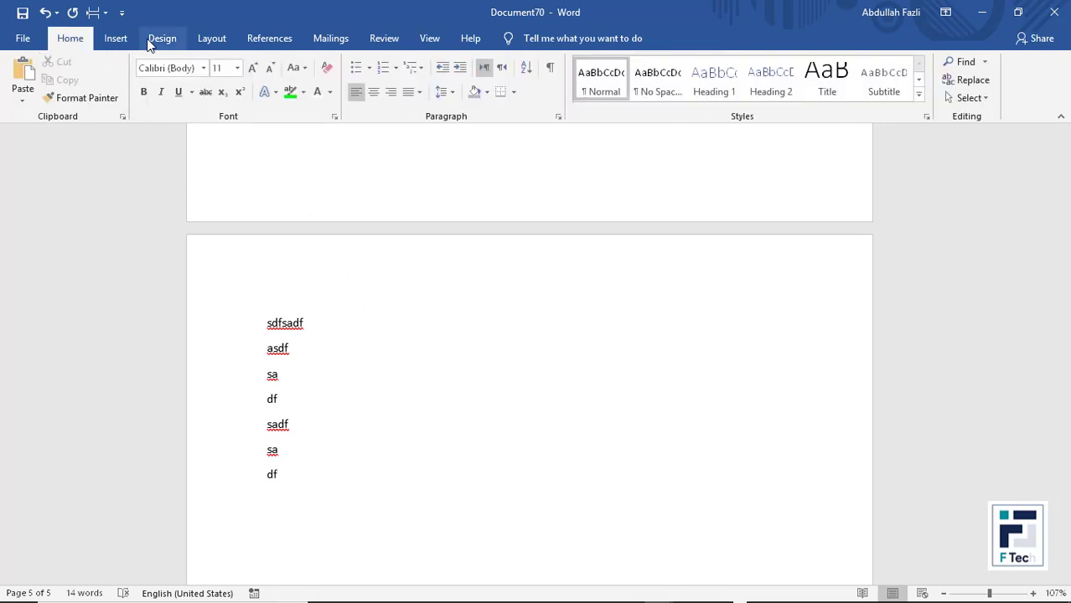
left_click(162, 39)
left_click(384, 39)
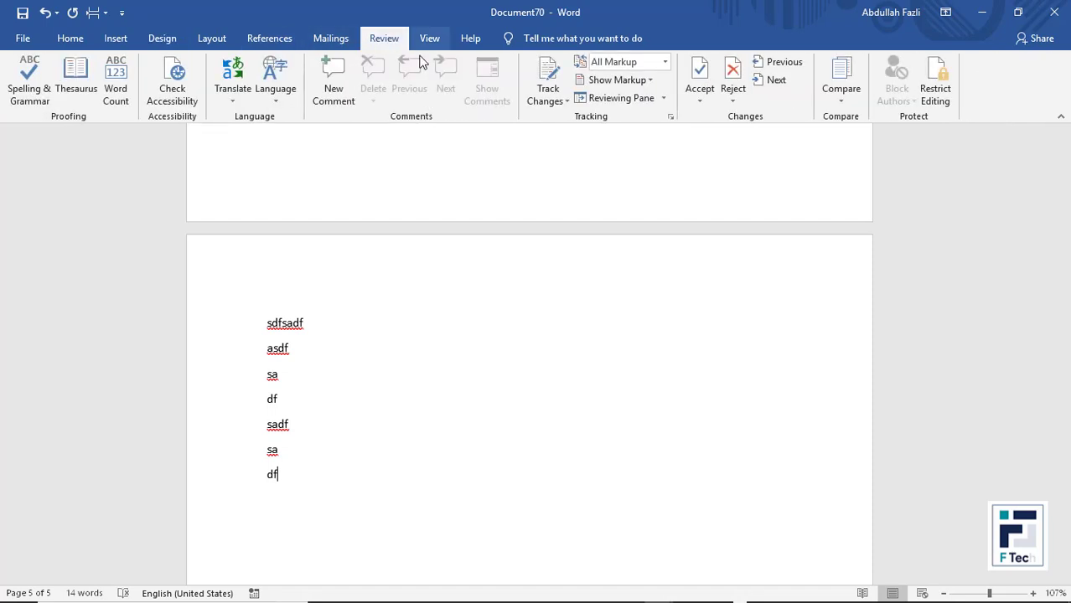
left_click(398, 461)
left_click(383, 475)
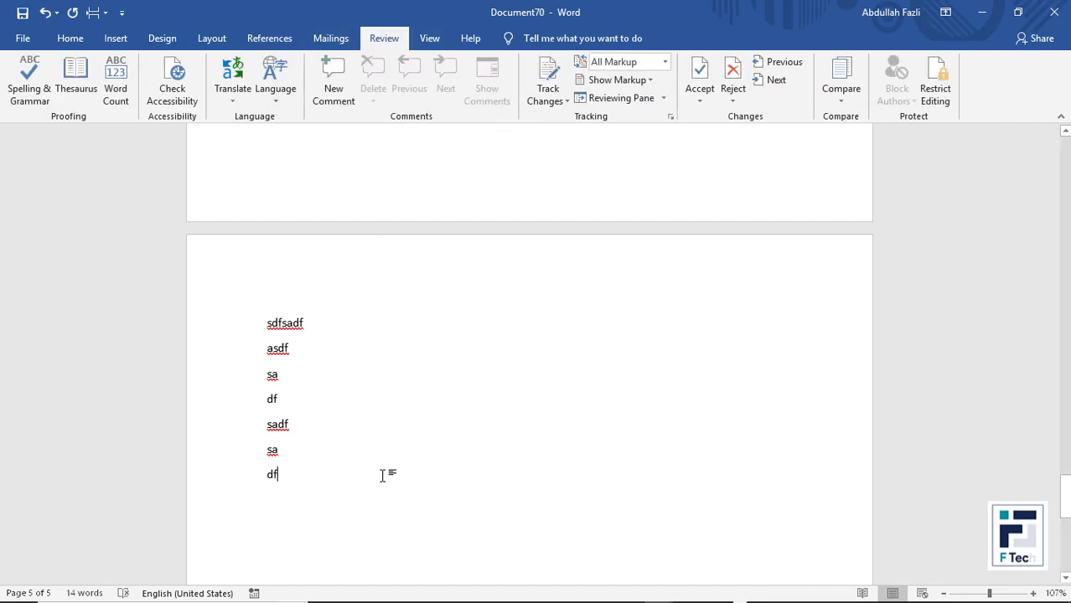